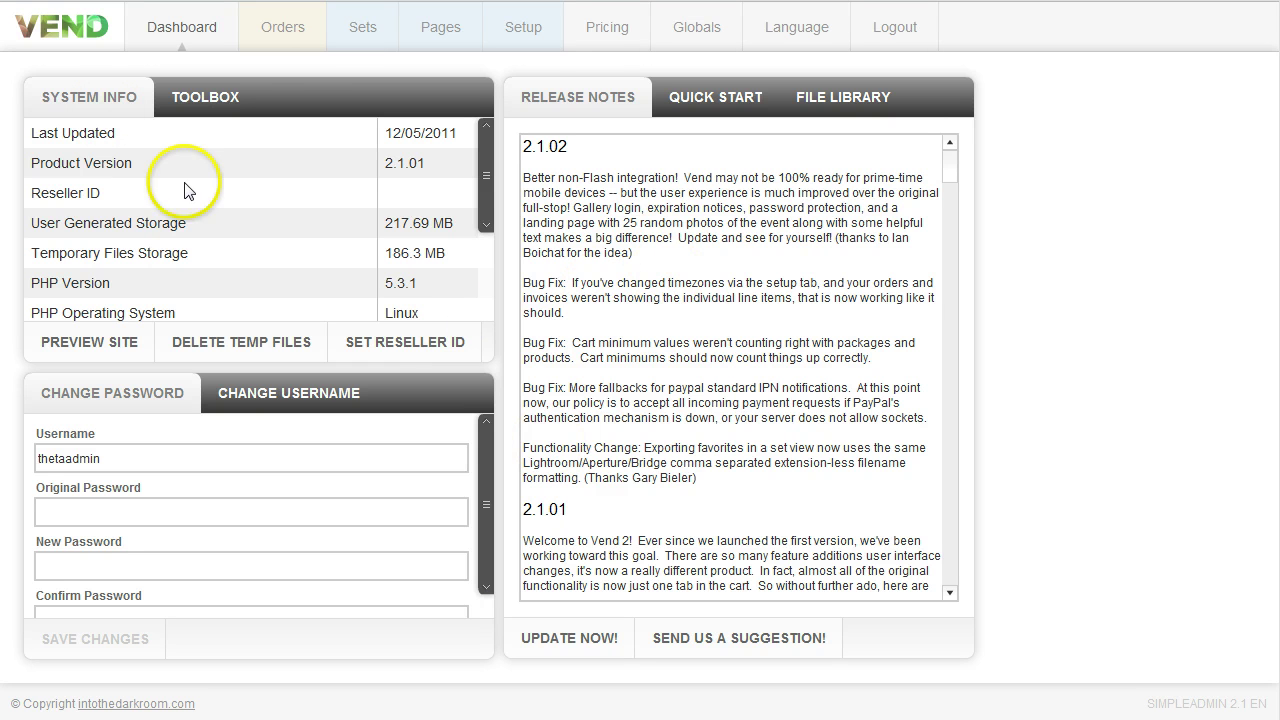
Step: Open the à la carte pricing and review the print lists of the Wedding Clients, Portrait Clients and high school sets
{"action": "left_click", "coordinate": [606, 33]}
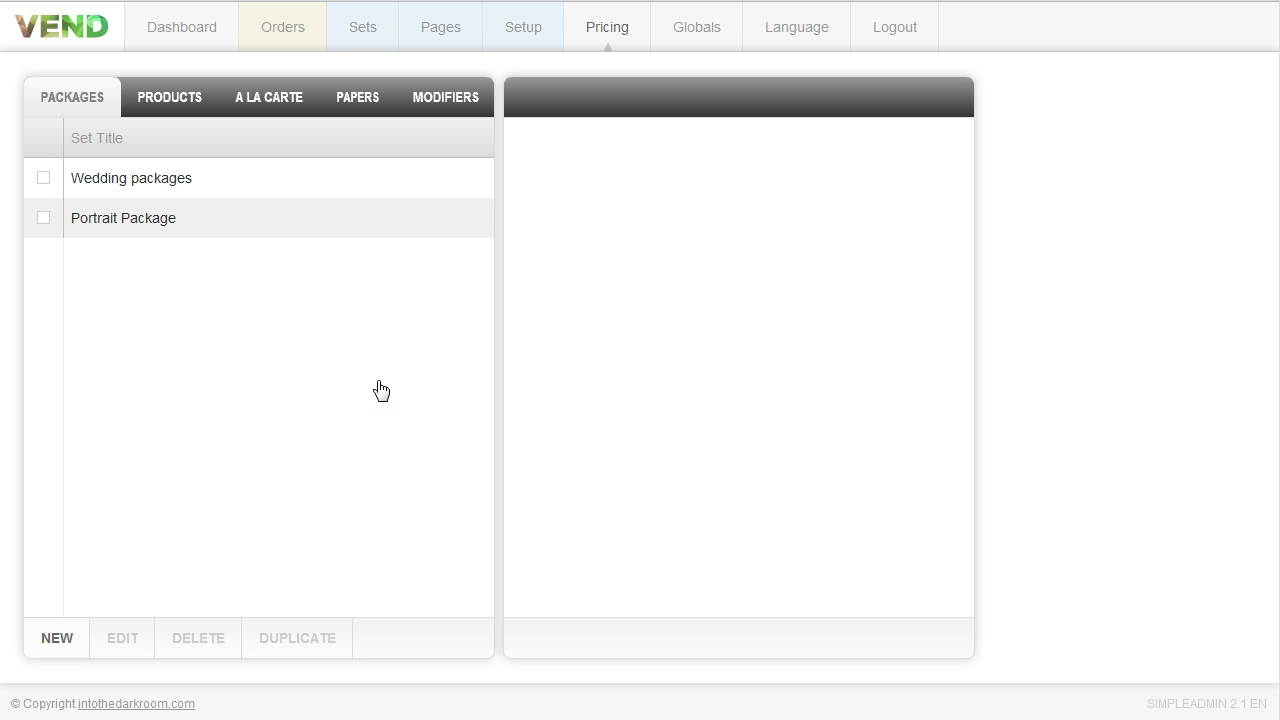
{"action": "left_click", "coordinate": [269, 105]}
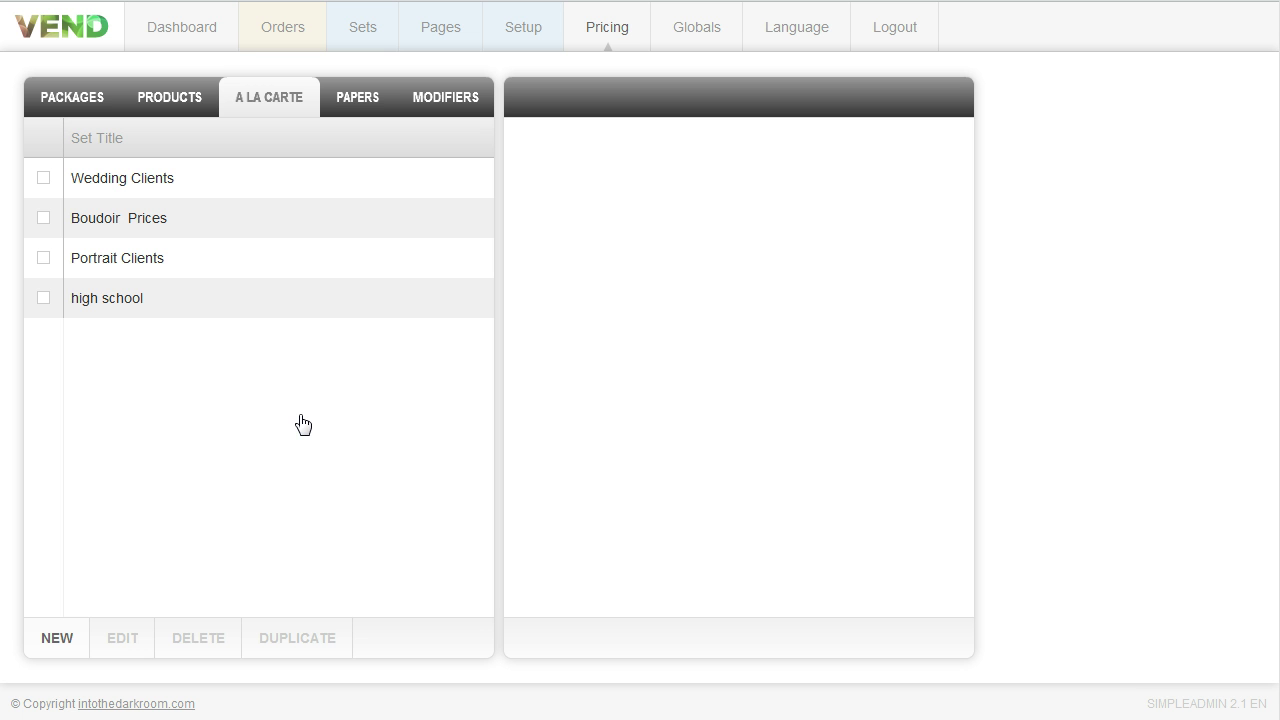
{"action": "left_click", "coordinate": [188, 178]}
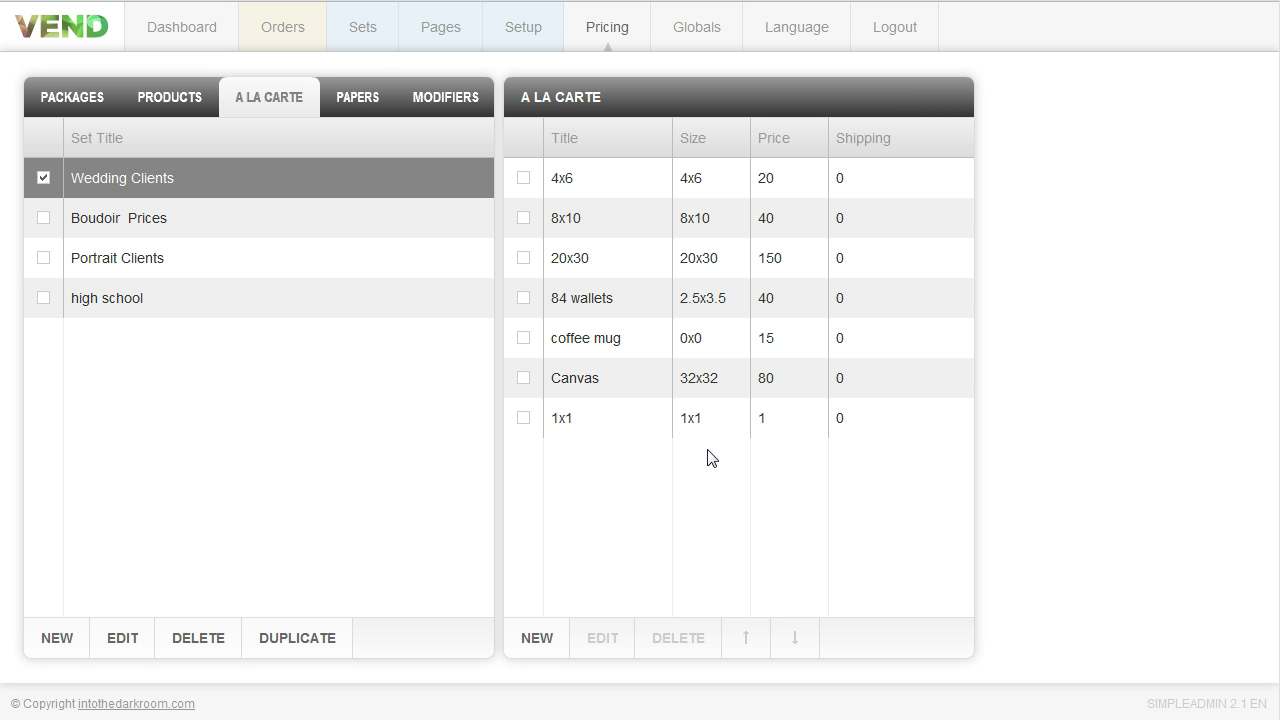
{"action": "left_click", "coordinate": [229, 271]}
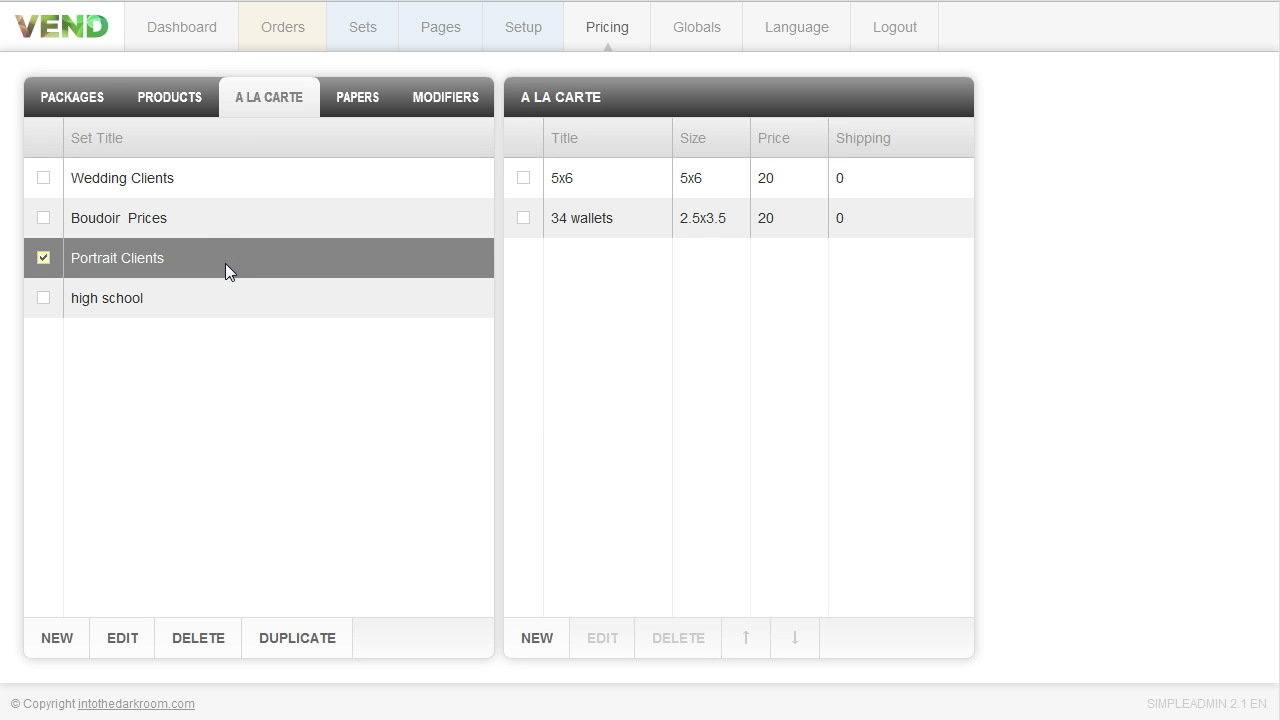
{"action": "left_click", "coordinate": [211, 302]}
{"action": "left_click", "coordinate": [177, 181]}
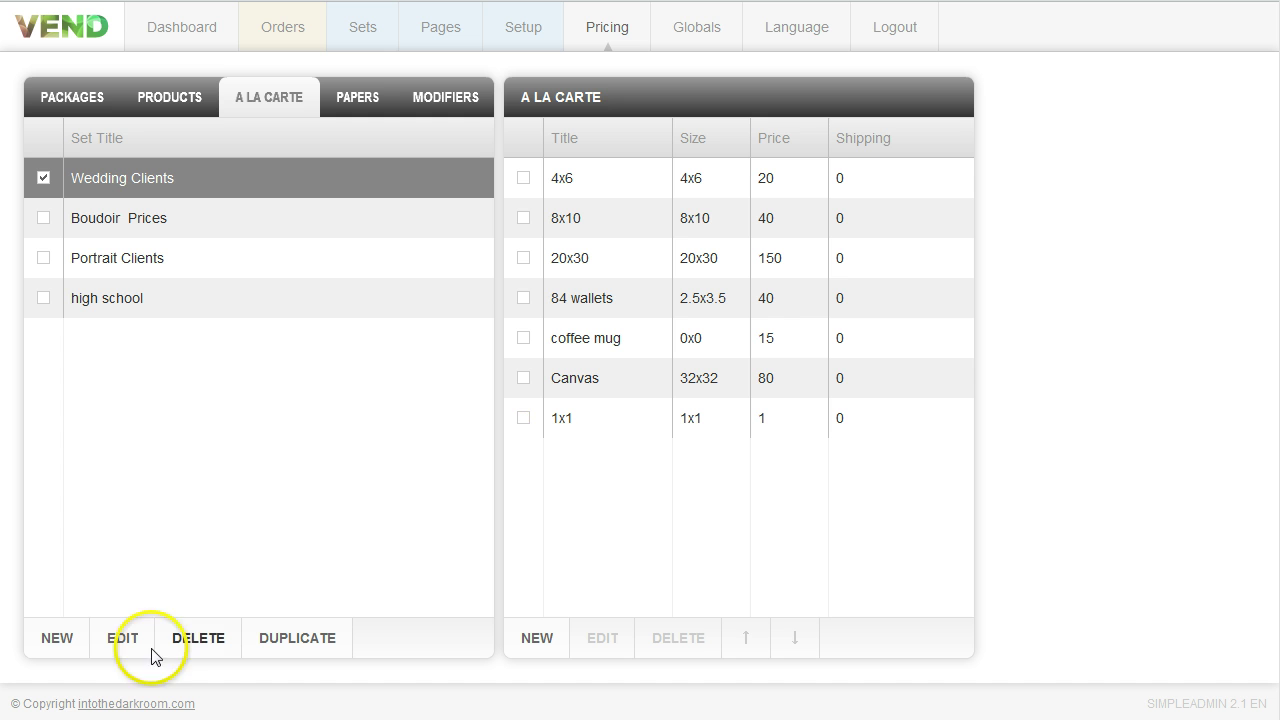
Step: Create a new à la carte pricing group titled "dest wed"
{"action": "left_click", "coordinate": [55, 640]}
{"action": "left_click", "coordinate": [449, 378]}
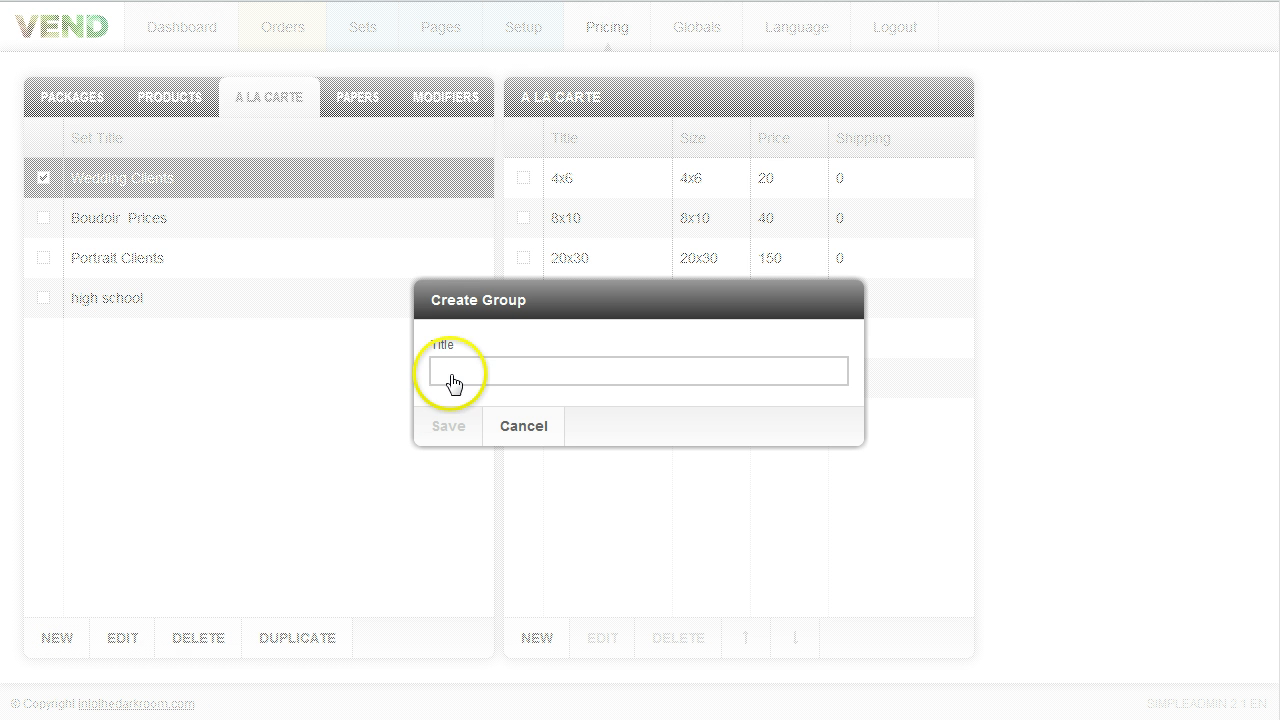
{"action": "type", "text": "des"}
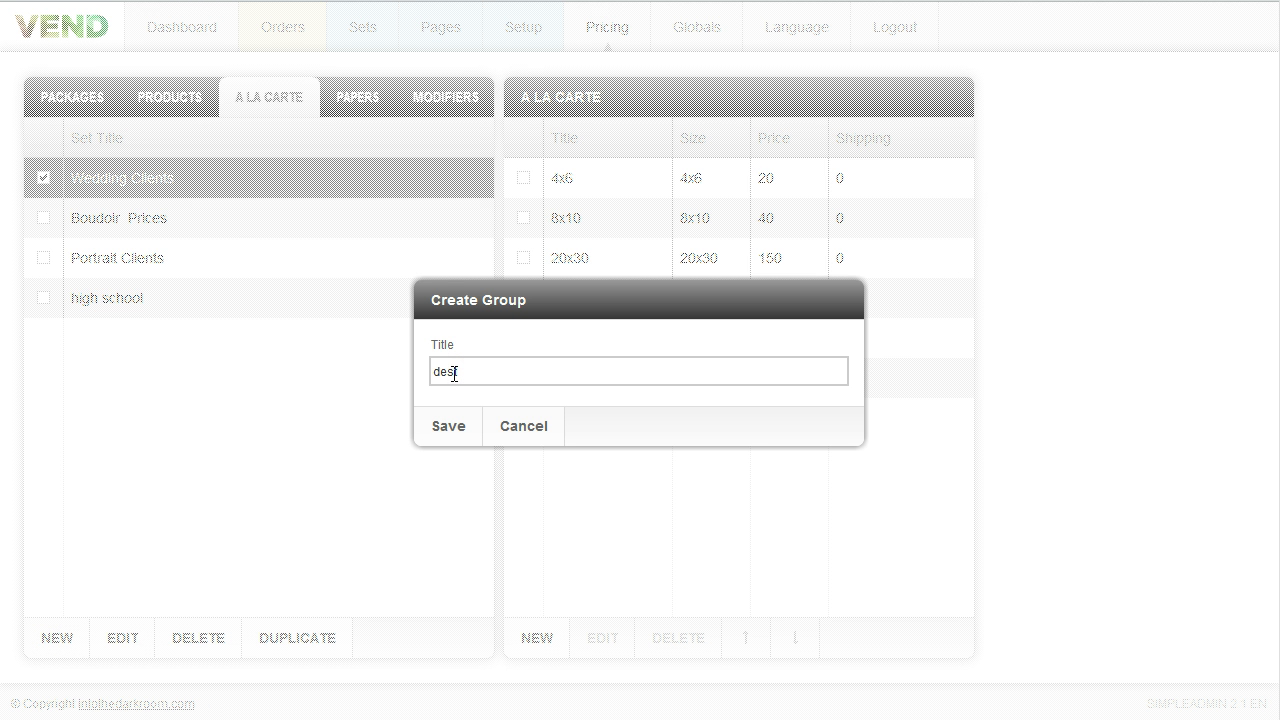
{"action": "type", "text": " wed"}
{"action": "left_click", "coordinate": [425, 428]}
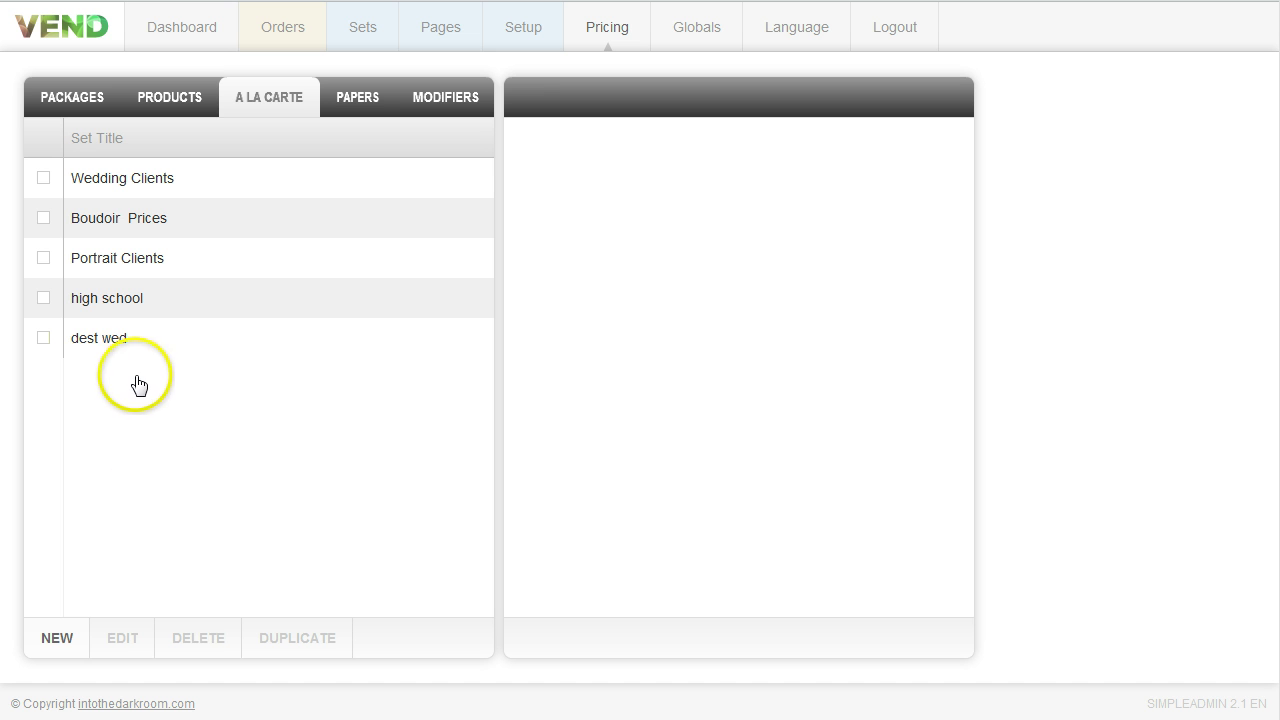
Step: Add a print titled "4 x6" to the dest wed group, with width 4, height 6 and price 10
{"action": "left_click", "coordinate": [103, 339]}
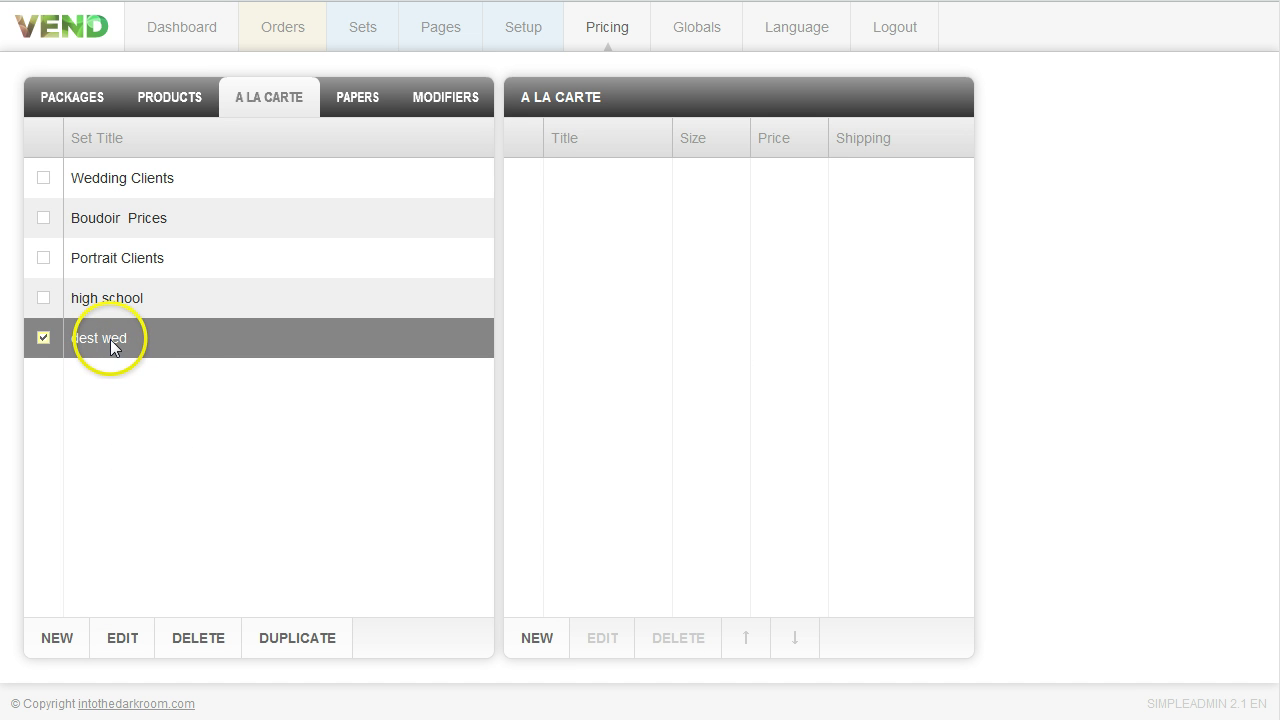
{"action": "left_click", "coordinate": [538, 642]}
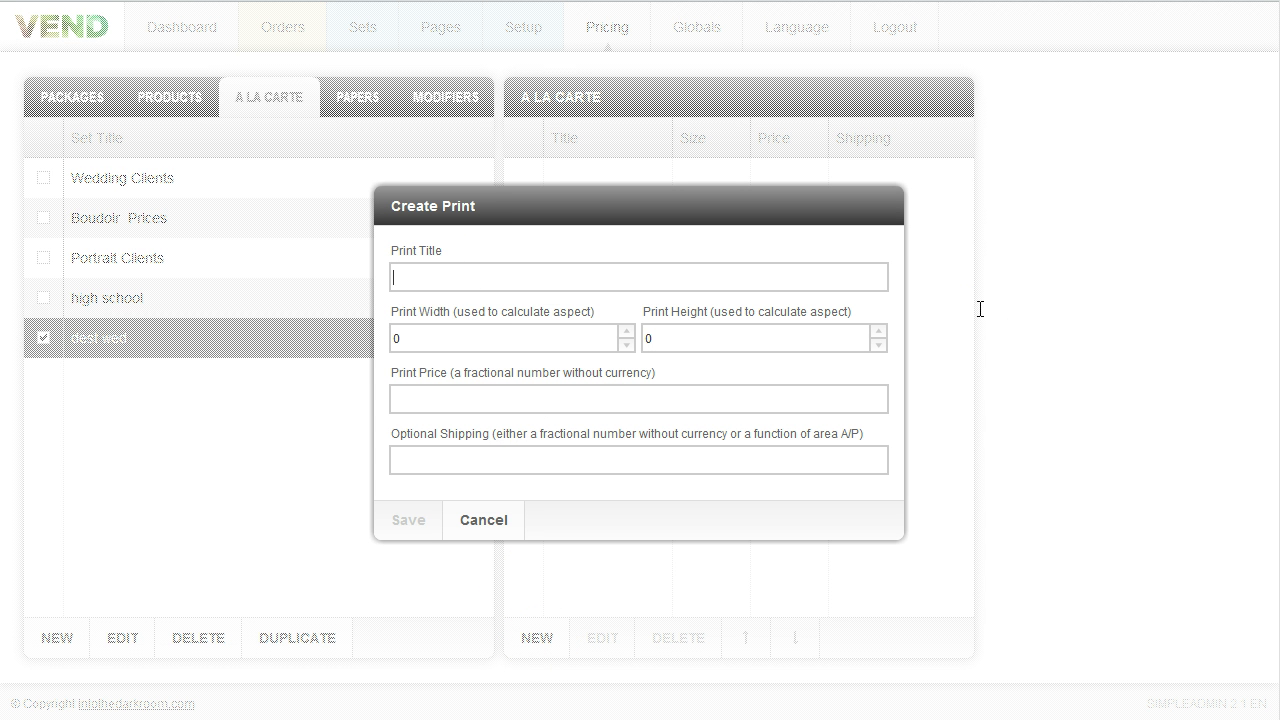
{"action": "type", "text": "4 x6"}
{"action": "left_click_drag", "start_coordinate": [412, 336], "coordinate": [357, 343]}
{"action": "type", "text": "4"}
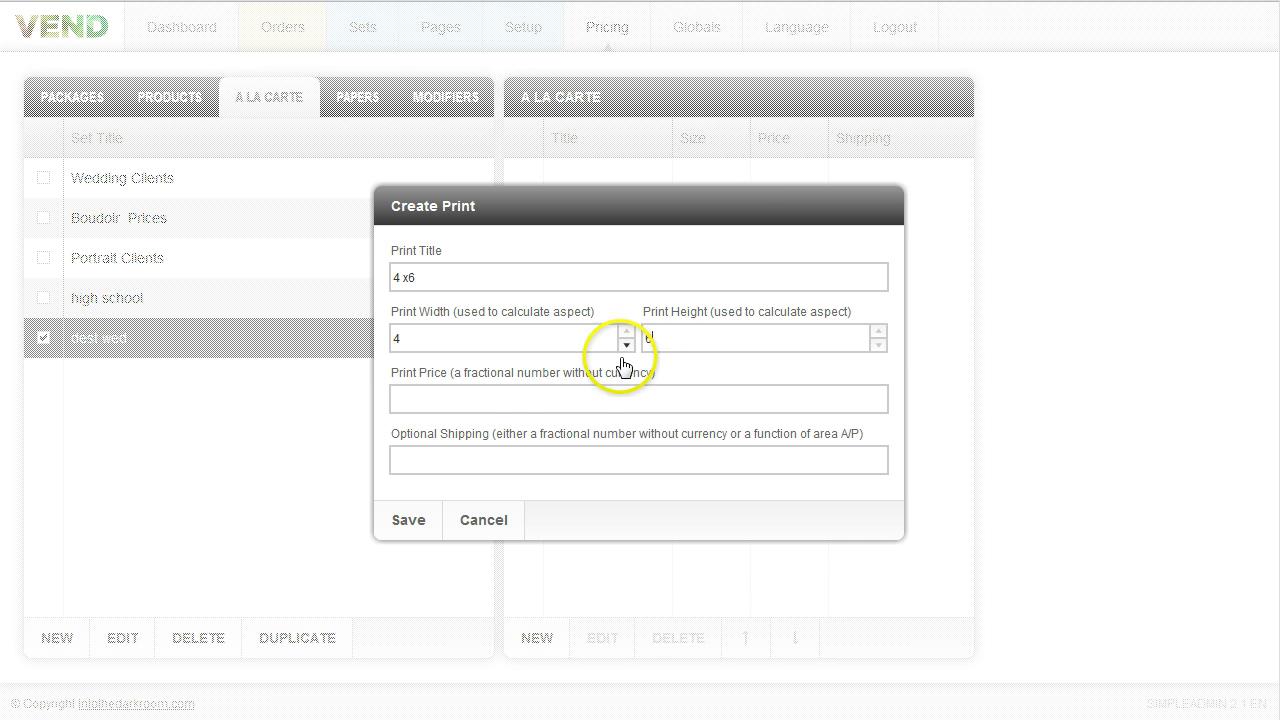
{"action": "left_click", "coordinate": [474, 400]}
{"action": "type", "text": "10"}
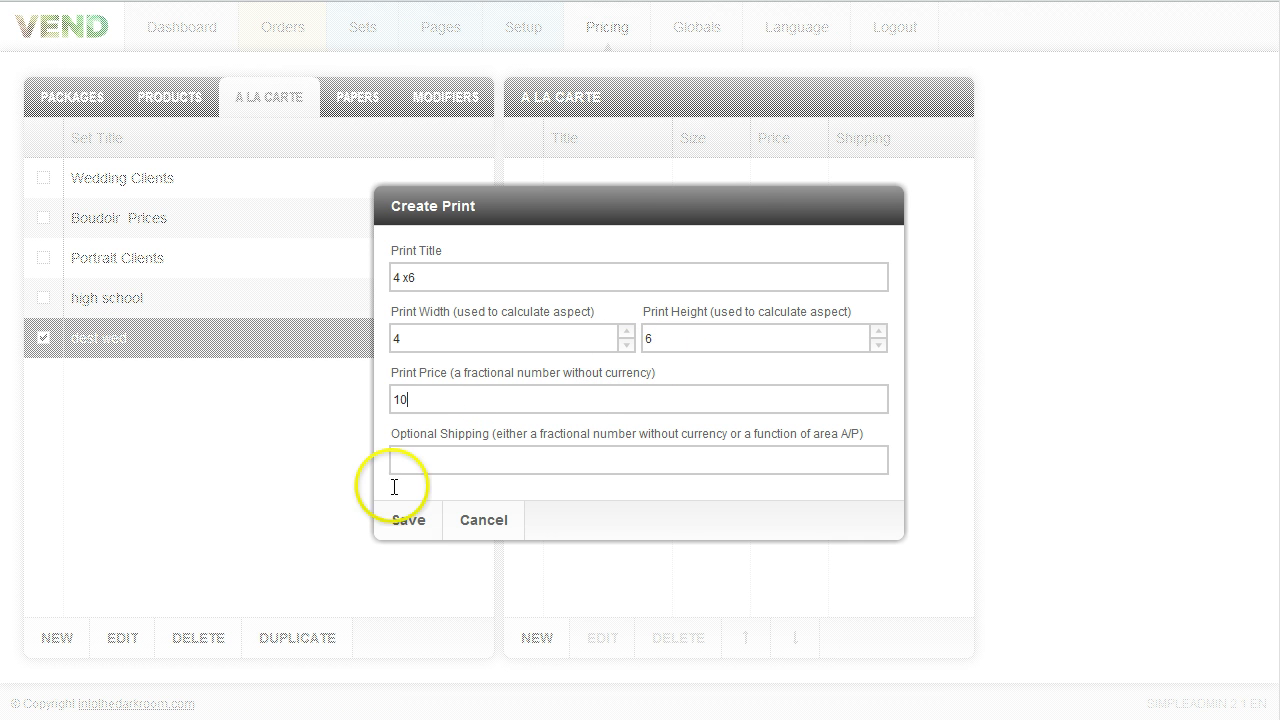
{"action": "left_click", "coordinate": [392, 518]}
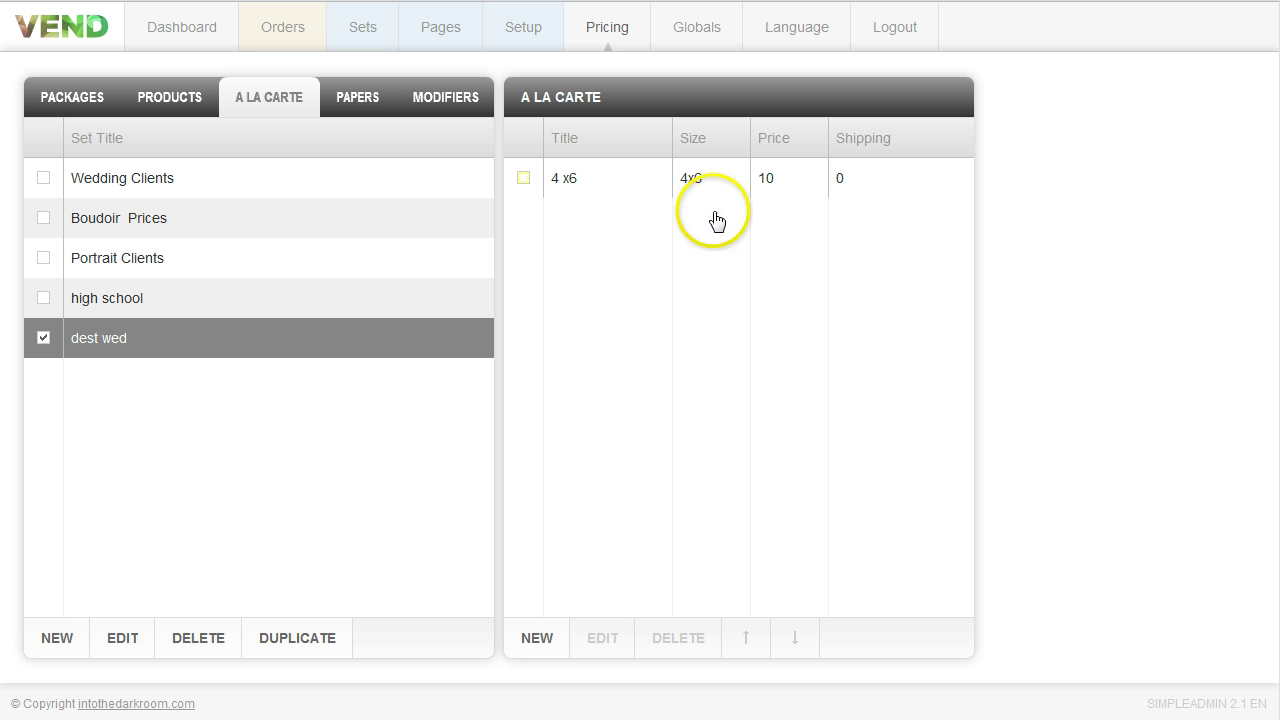
Step: Add a print titled "8x10" to the dest wed group, with width 8, height 10 and price 30
{"action": "left_click", "coordinate": [535, 640]}
{"action": "left_click", "coordinate": [427, 280]}
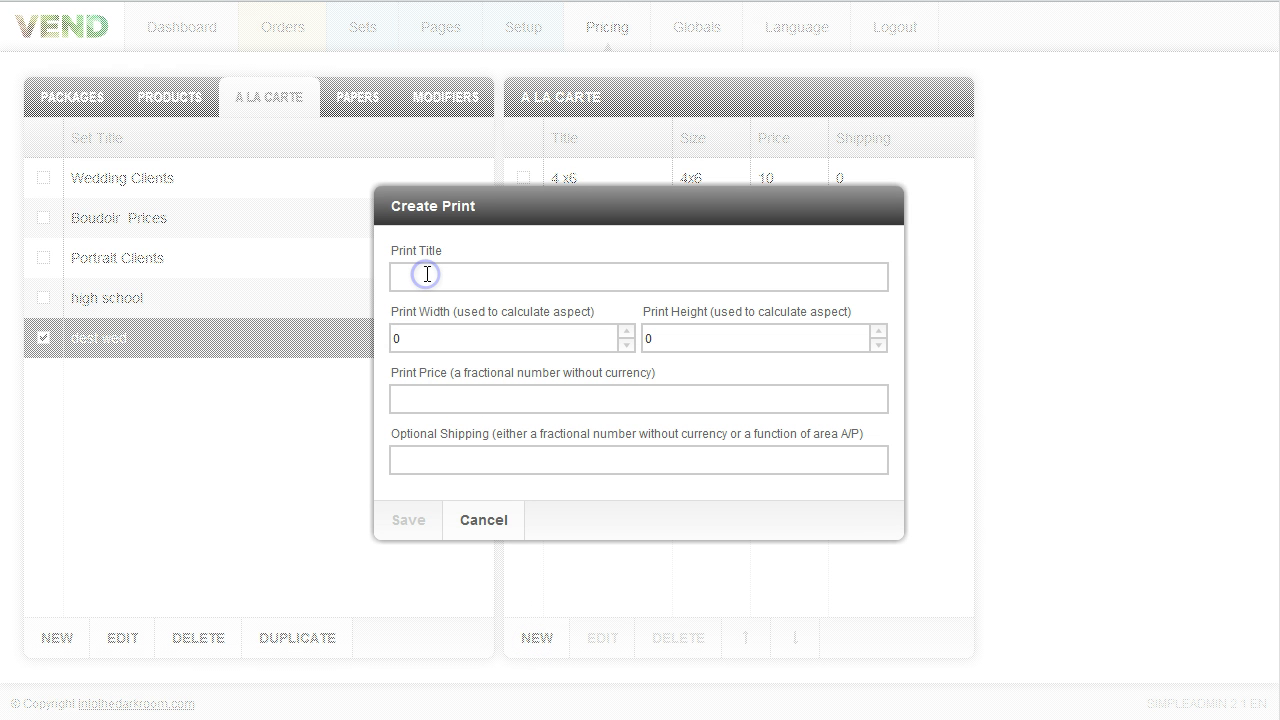
{"action": "type", "text": "8x10"}
{"action": "left_click", "coordinate": [402, 338]}
{"action": "type", "text": "8"}
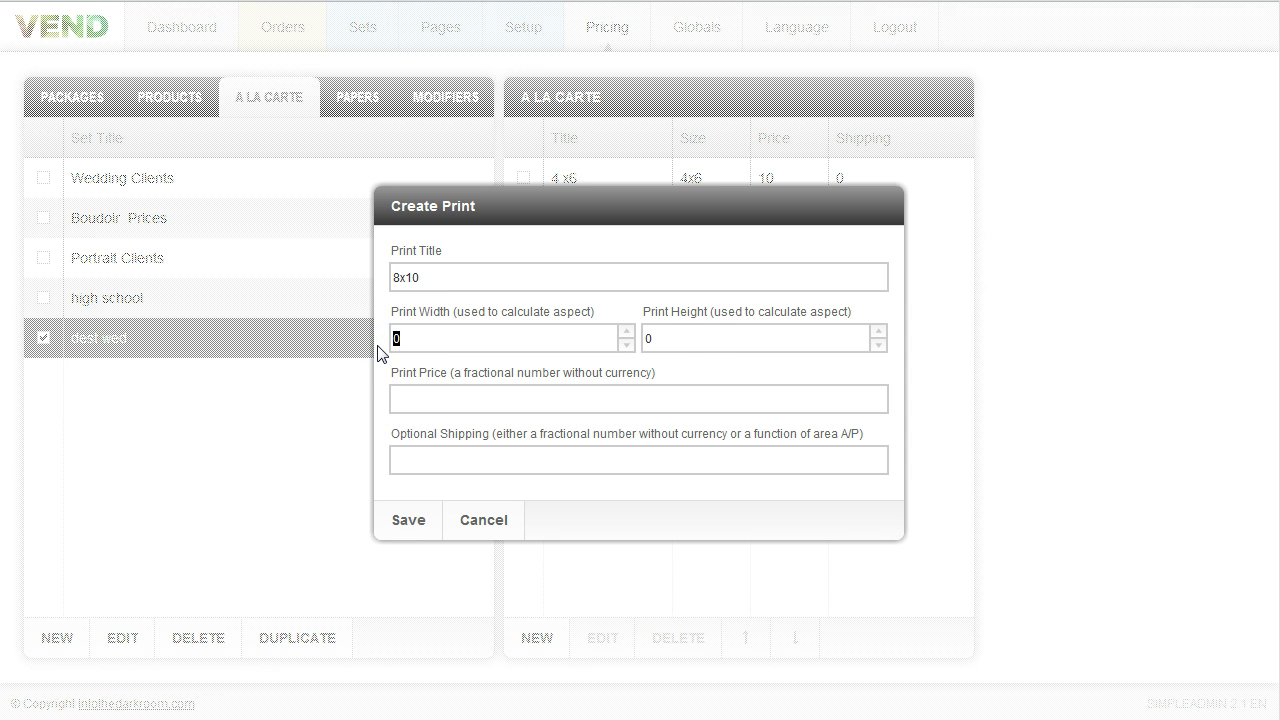
{"action": "left_click", "coordinate": [668, 342]}
{"action": "type", "text": "10"}
{"action": "left_click", "coordinate": [426, 396]}
{"action": "type", "text": "30"}
{"action": "left_click", "coordinate": [410, 520]}
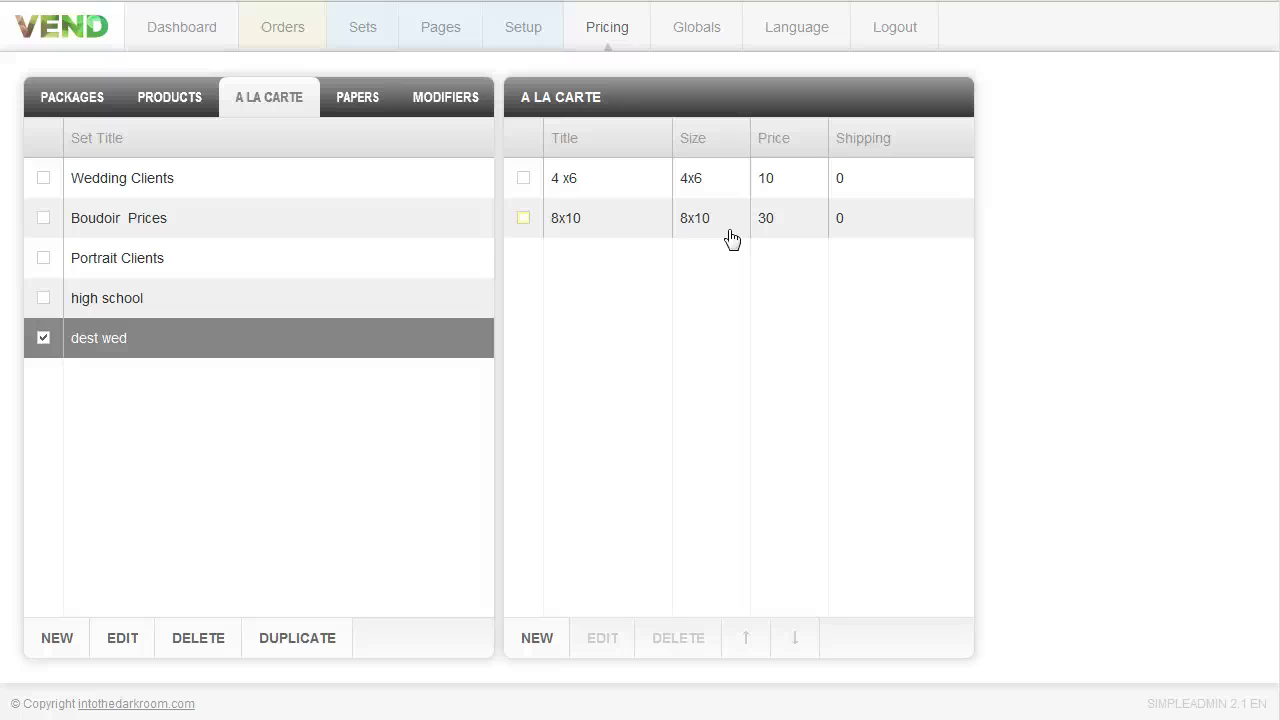
Step: Open the package pricing and review the packages in the Wedding packages and Portrait Package sets
{"action": "left_click", "coordinate": [55, 100]}
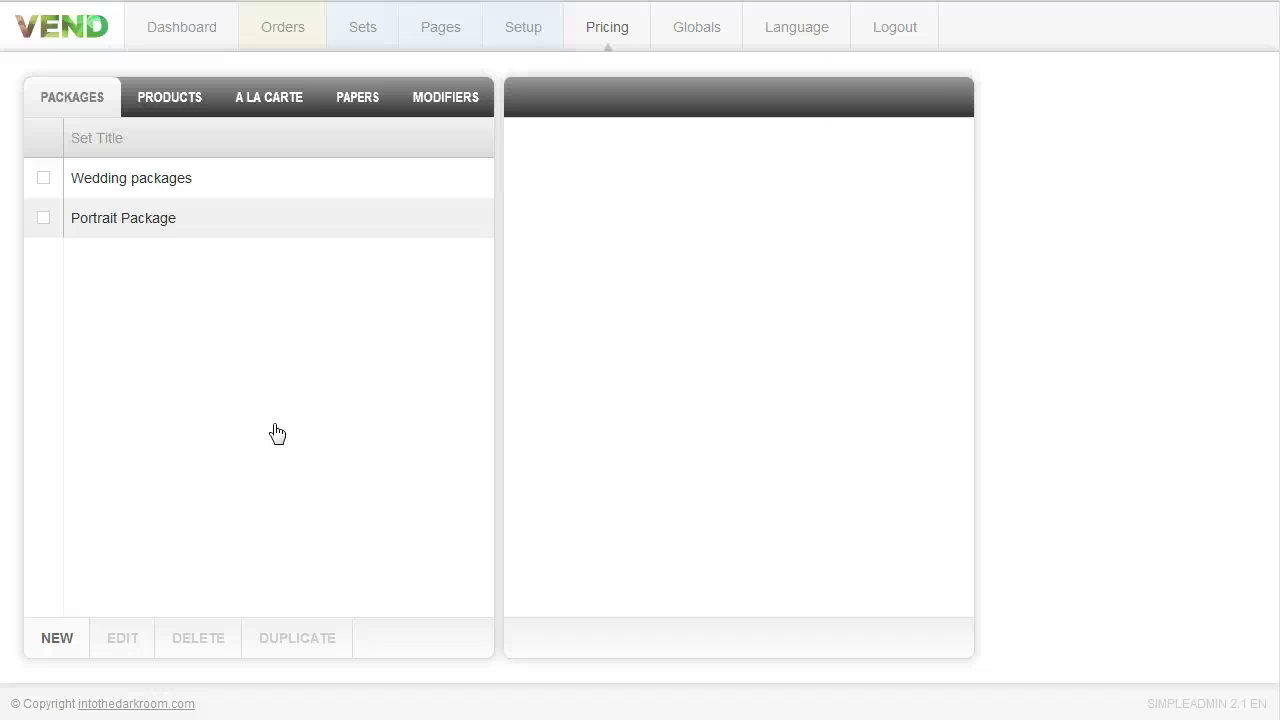
{"action": "left_click", "coordinate": [158, 185]}
{"action": "left_click", "coordinate": [162, 214]}
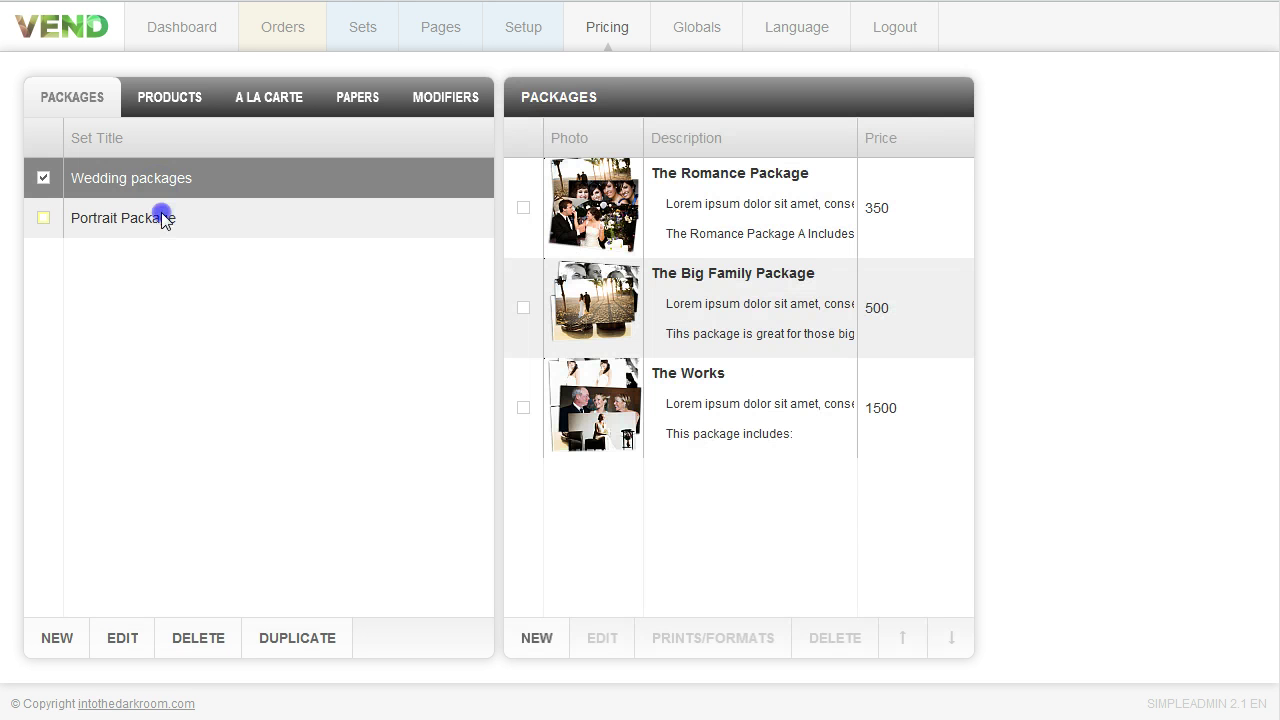
{"action": "left_click", "coordinate": [157, 191]}
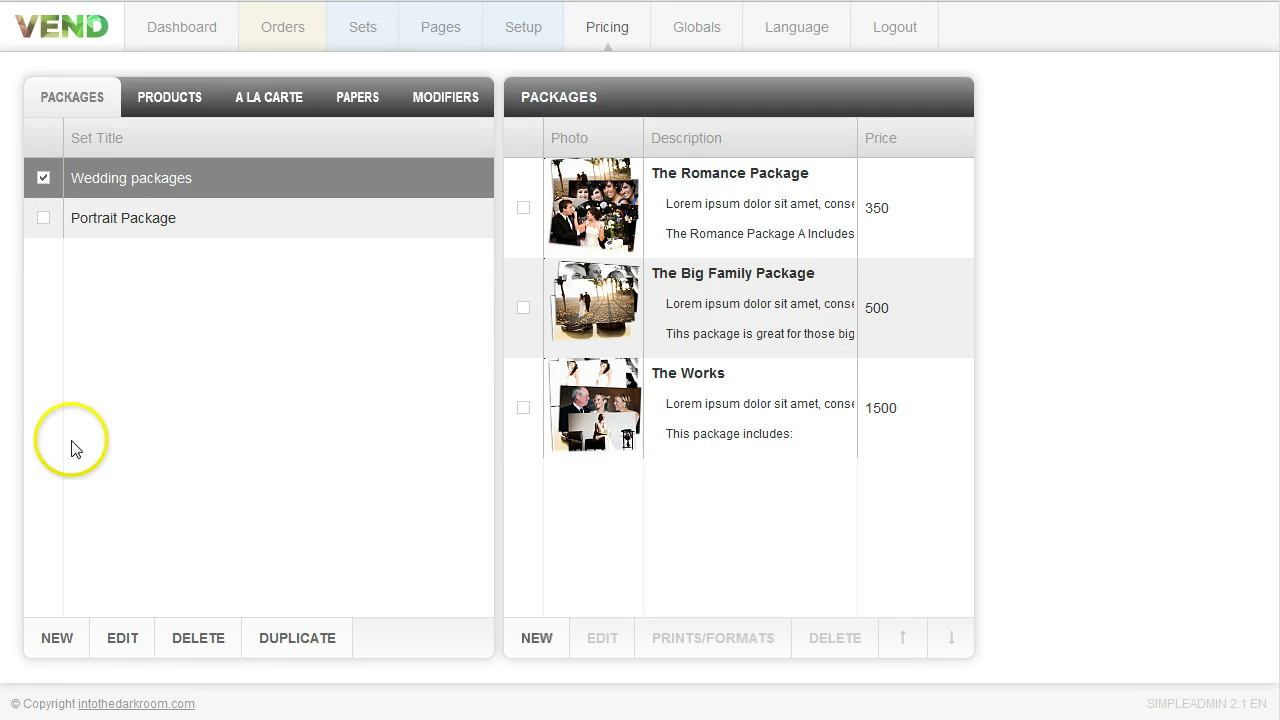
Step: Create a new package group titled "corp clients"
{"action": "left_click", "coordinate": [55, 636]}
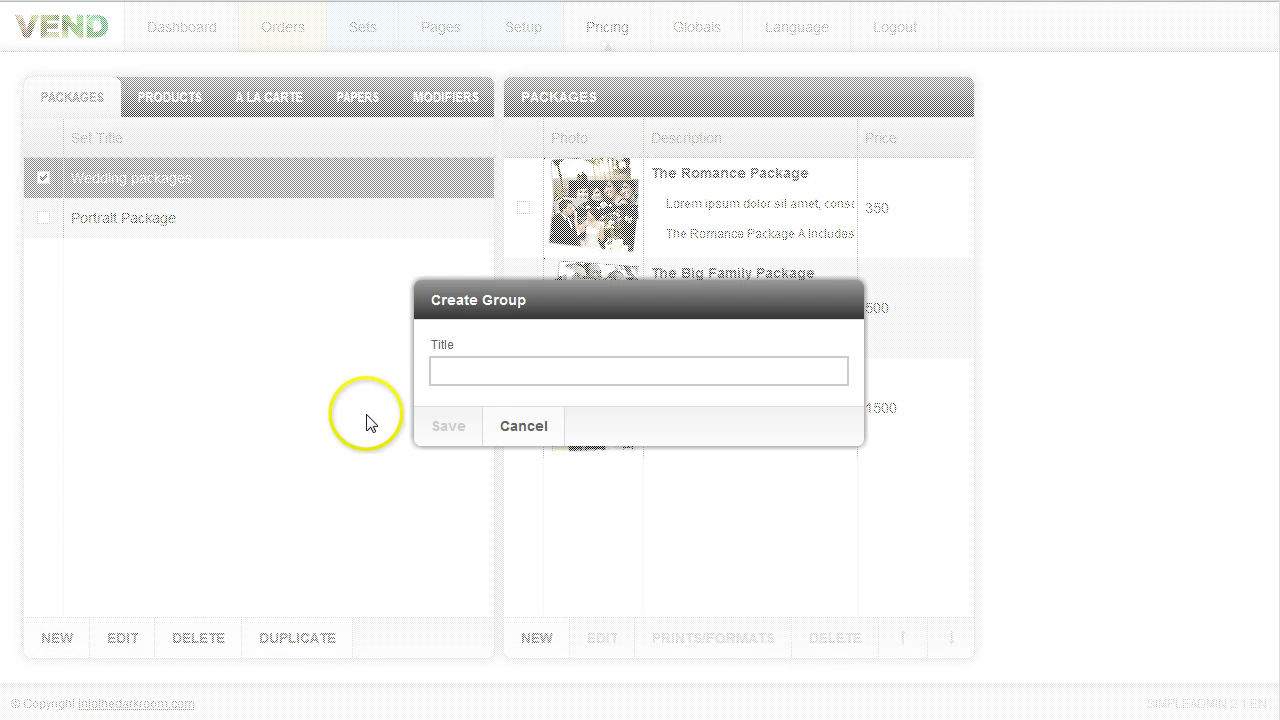
{"action": "left_click", "coordinate": [466, 369]}
{"action": "type", "text": "co"}
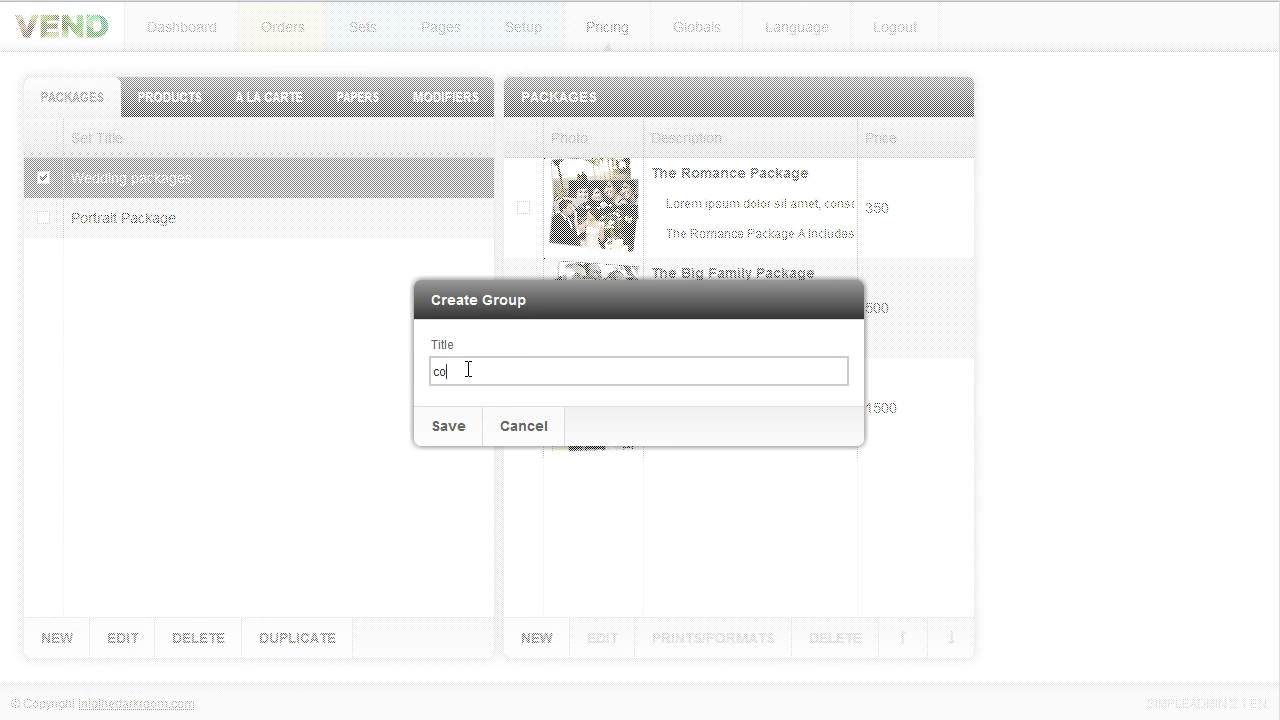
{"action": "type", "text": "rp clients"}
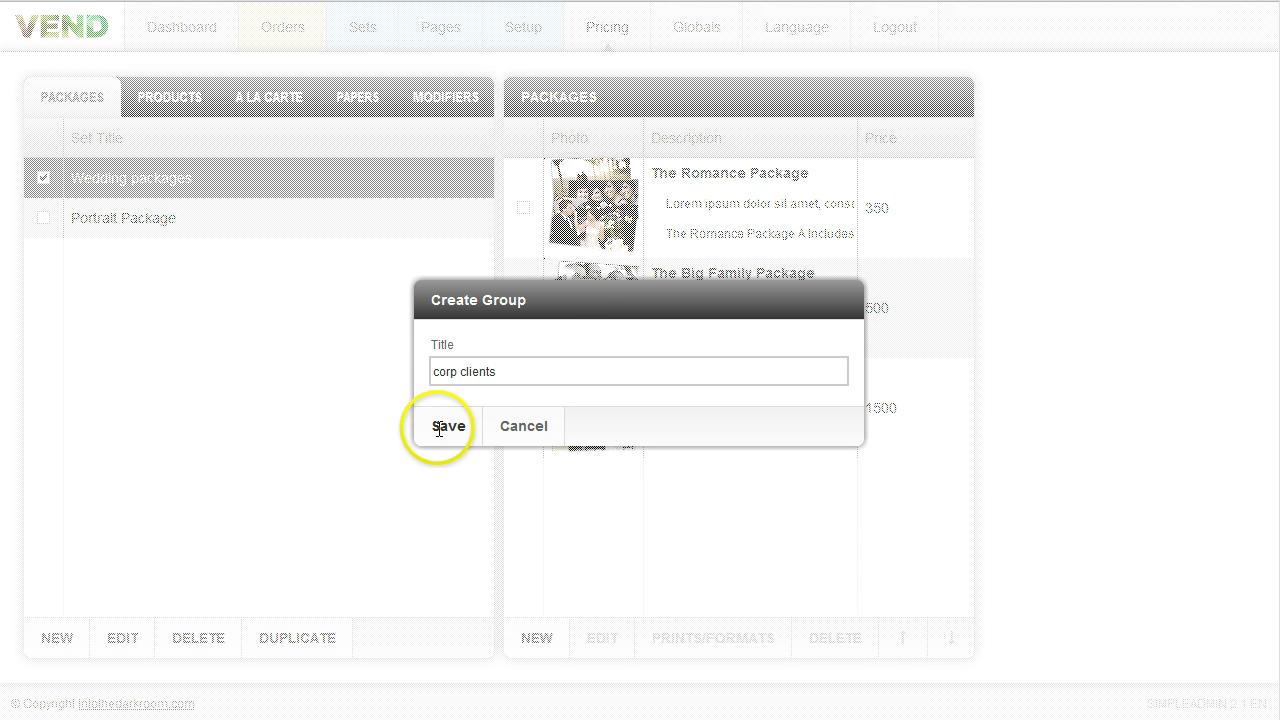
{"action": "left_click", "coordinate": [438, 429]}
Step: Start a new package in the corp clients group, titled "small busn", with the wedding couple collage from the library as its image
{"action": "left_click", "coordinate": [113, 266]}
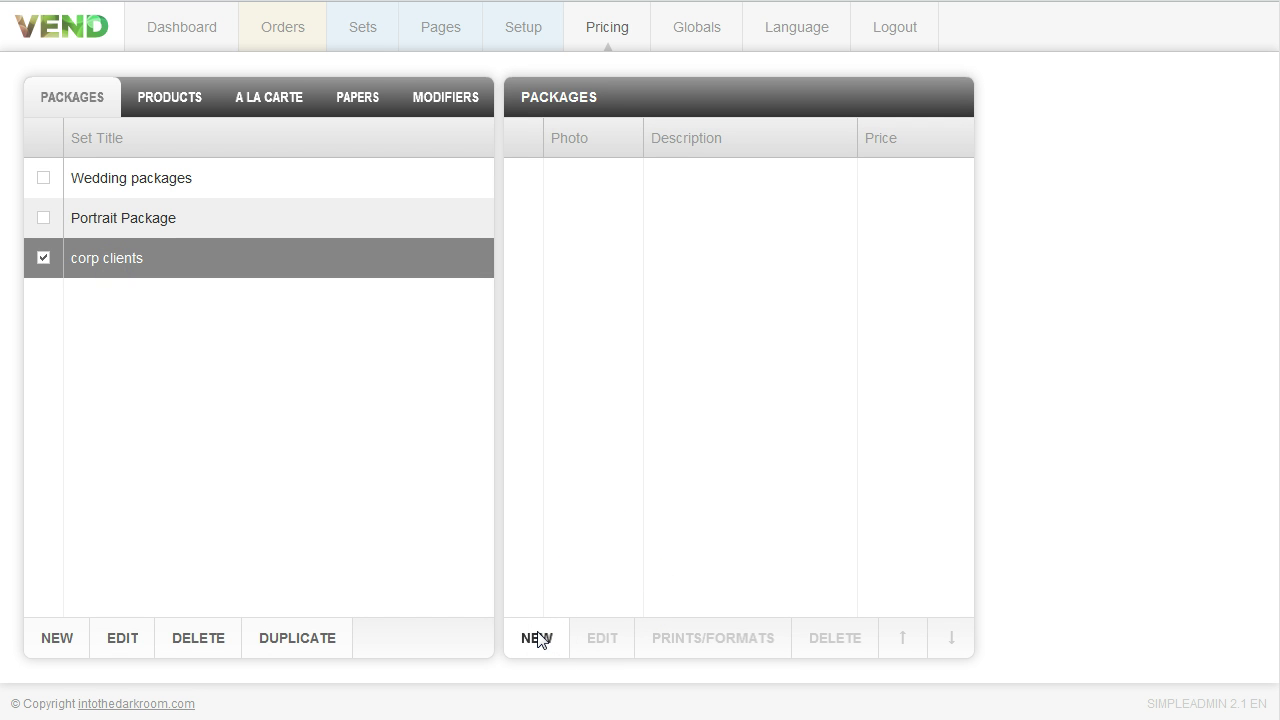
{"action": "left_click", "coordinate": [537, 640]}
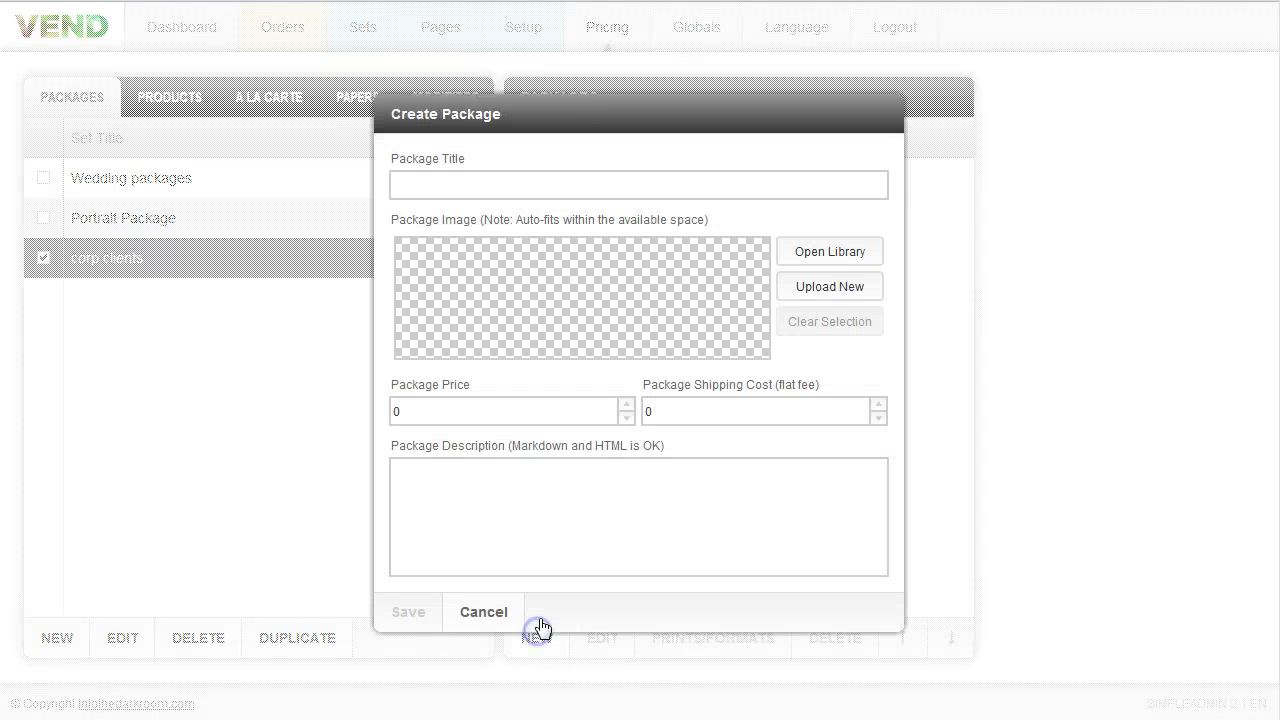
{"action": "left_click", "coordinate": [465, 185]}
{"action": "type", "text": "sal\\"}
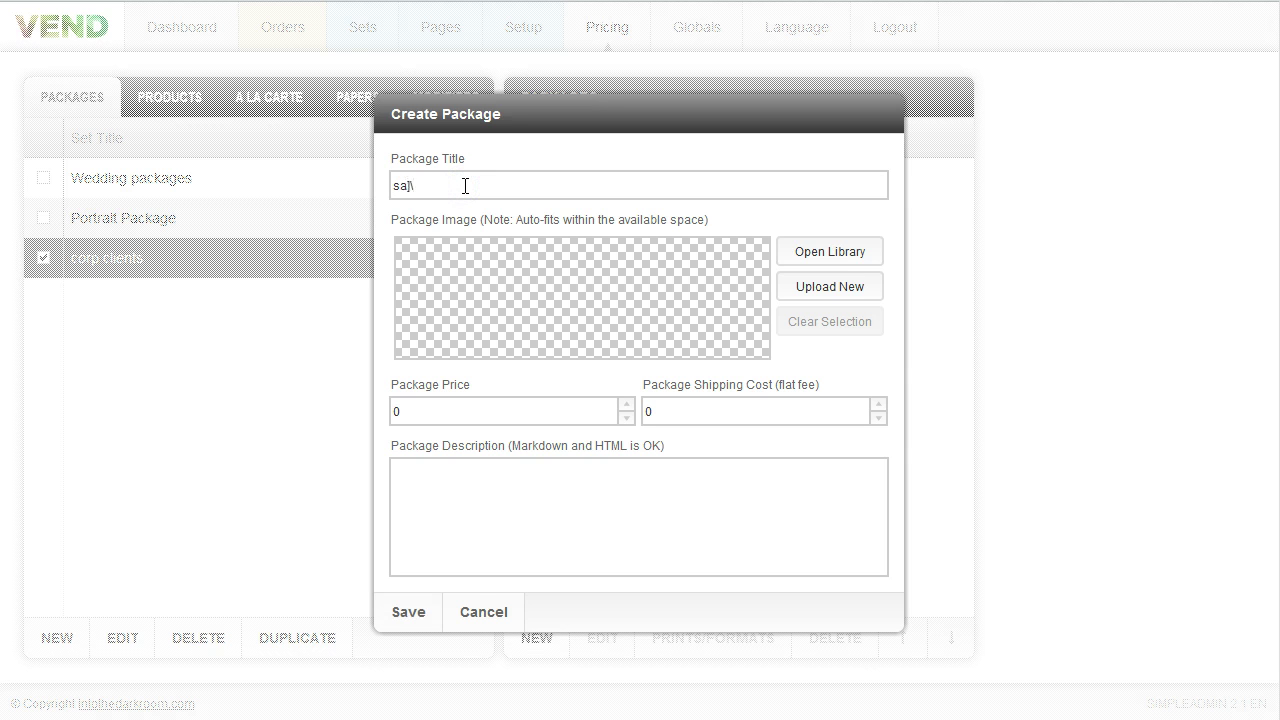
{"action": "key", "text": "BackSpace"}
{"action": "key", "text": "BackSpace"}
{"action": "type", "text": "mall busn"}
{"action": "left_click", "coordinate": [831, 250]}
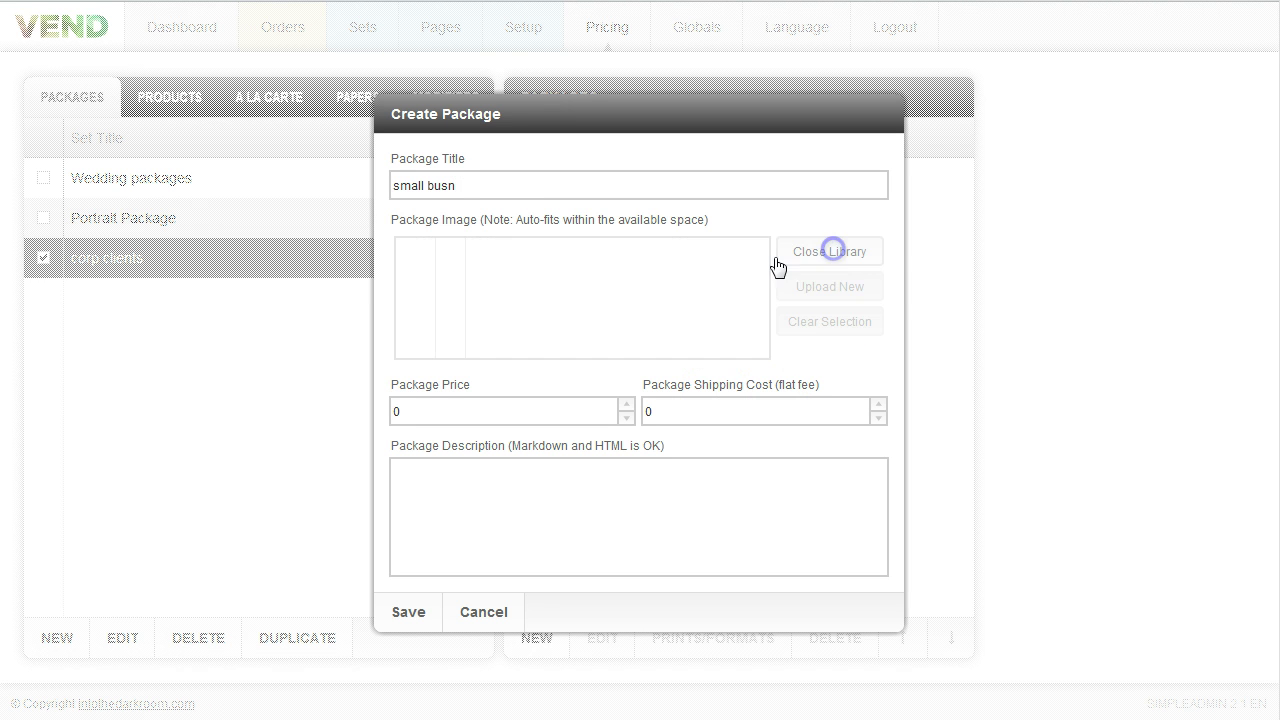
{"action": "left_click", "coordinate": [534, 256]}
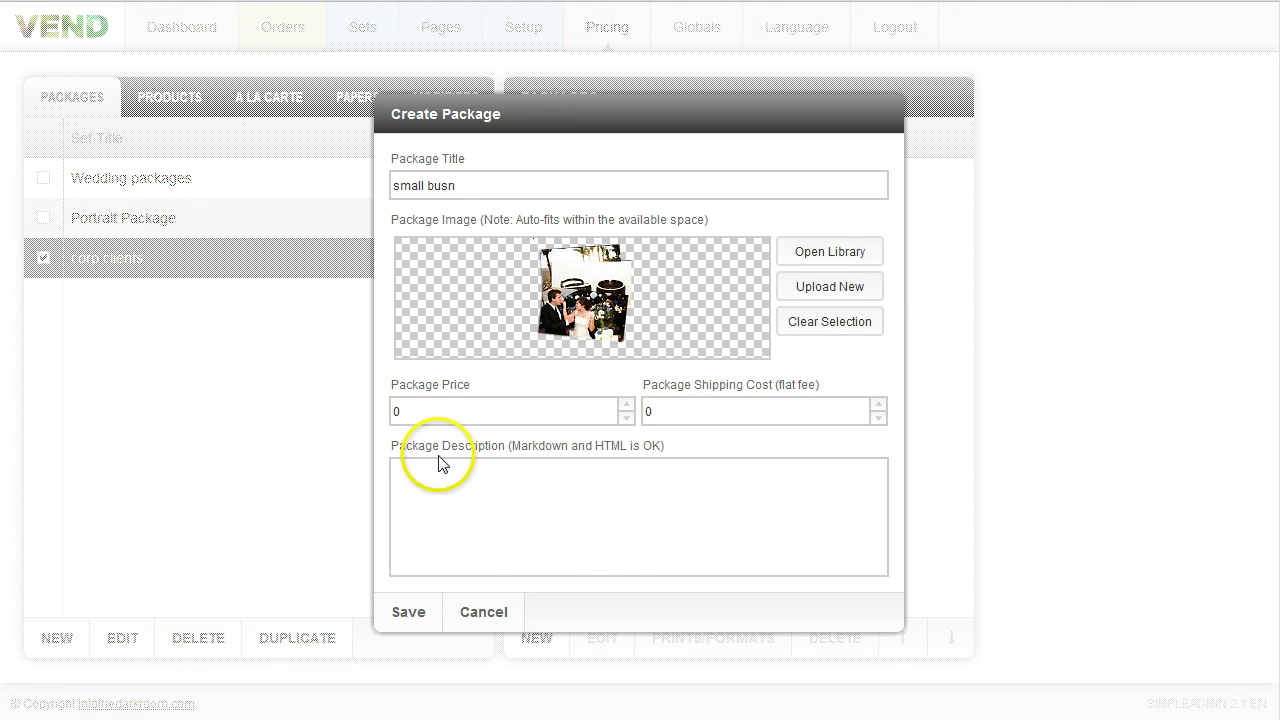
Step: Set the package price to 100, flat shipping to 5 and the description to "qweqweqwe", "4x 6" and "8x10" on separate lines, and save it
{"action": "left_click", "coordinate": [414, 408]}
{"action": "type", "text": "10"}
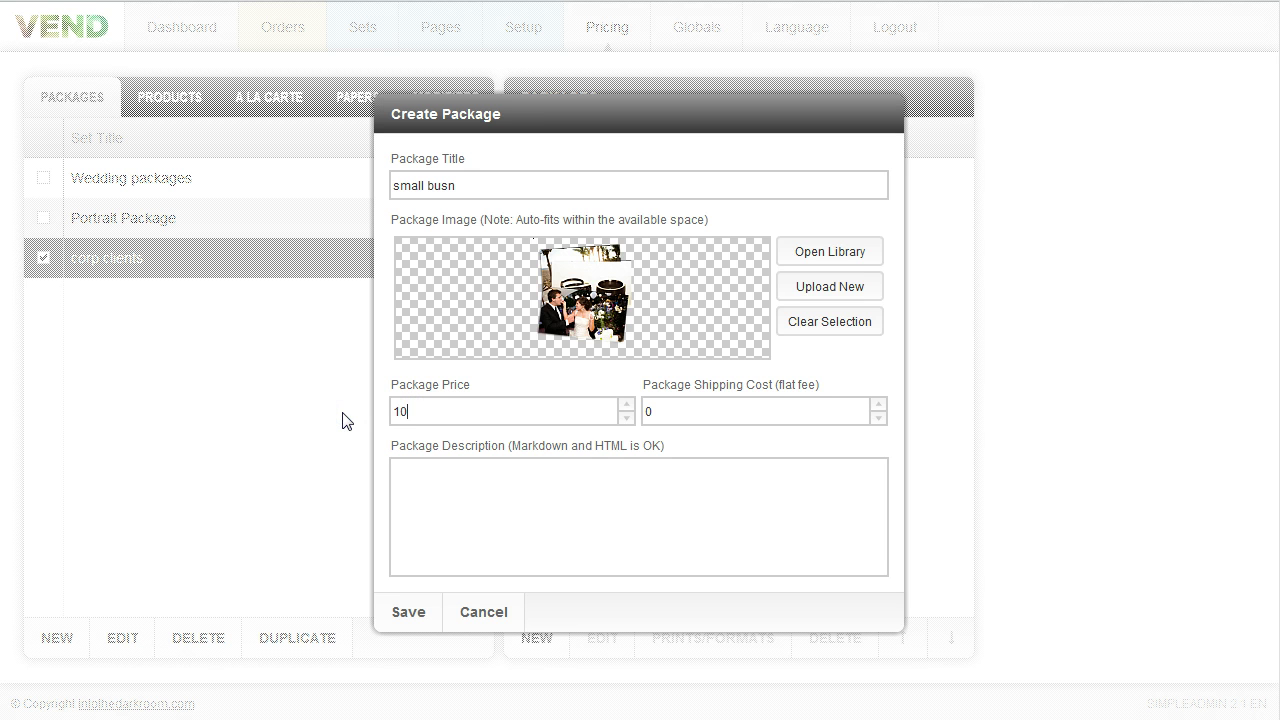
{"action": "type", "text": "0"}
{"action": "left_click", "coordinate": [630, 410]}
{"action": "left_click", "coordinate": [457, 494]}
{"action": "type", "text": "qweqwe"}
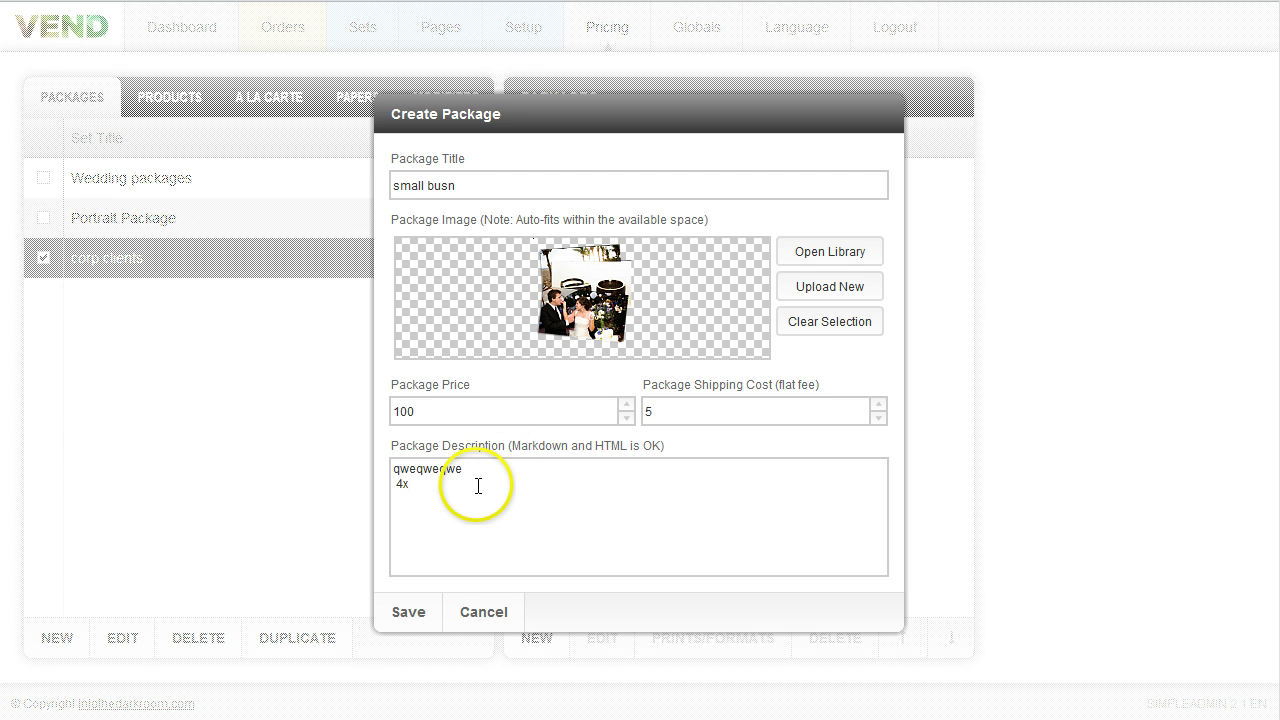
{"action": "type", "text": "we  4x 6 8x10"}
{"action": "left_click", "coordinate": [395, 609]}
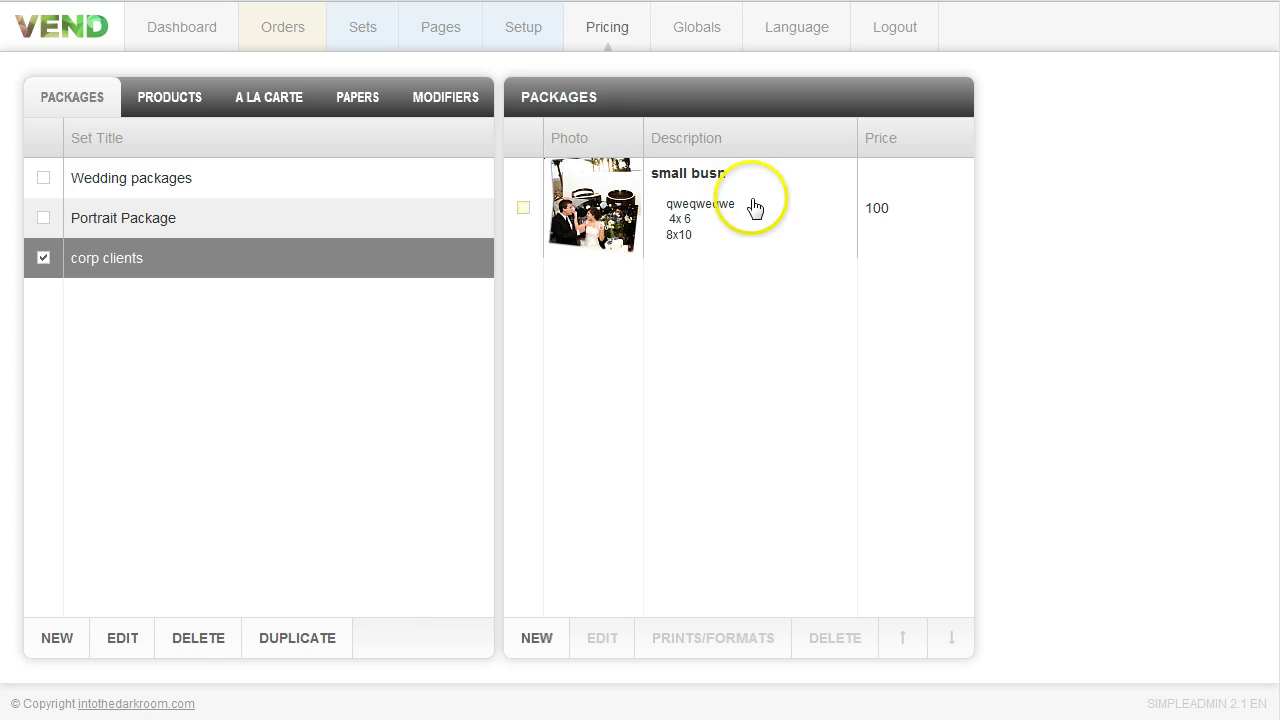
Step: Add a print format titled "4x6" to the small busn package, with quantity 3, width 4 and height 6
{"action": "left_click", "coordinate": [751, 238]}
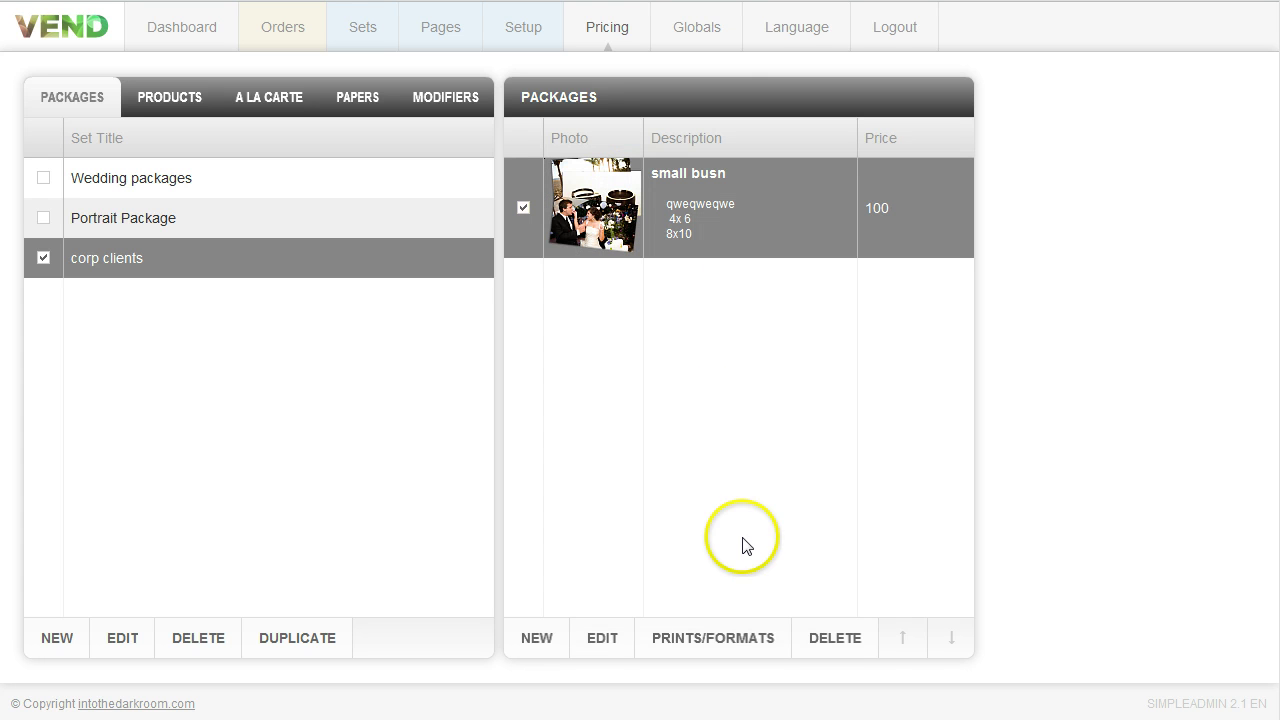
{"action": "left_click", "coordinate": [737, 642]}
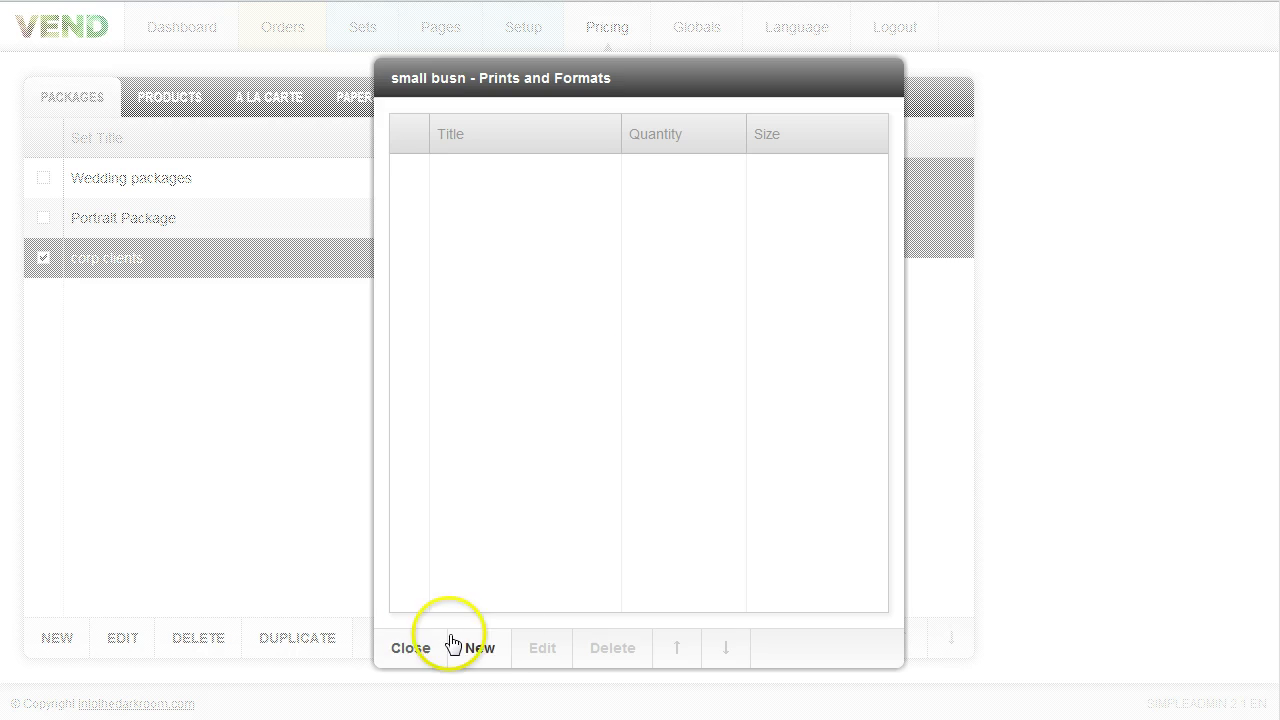
{"action": "left_click", "coordinate": [494, 650]}
{"action": "left_click", "coordinate": [462, 336]}
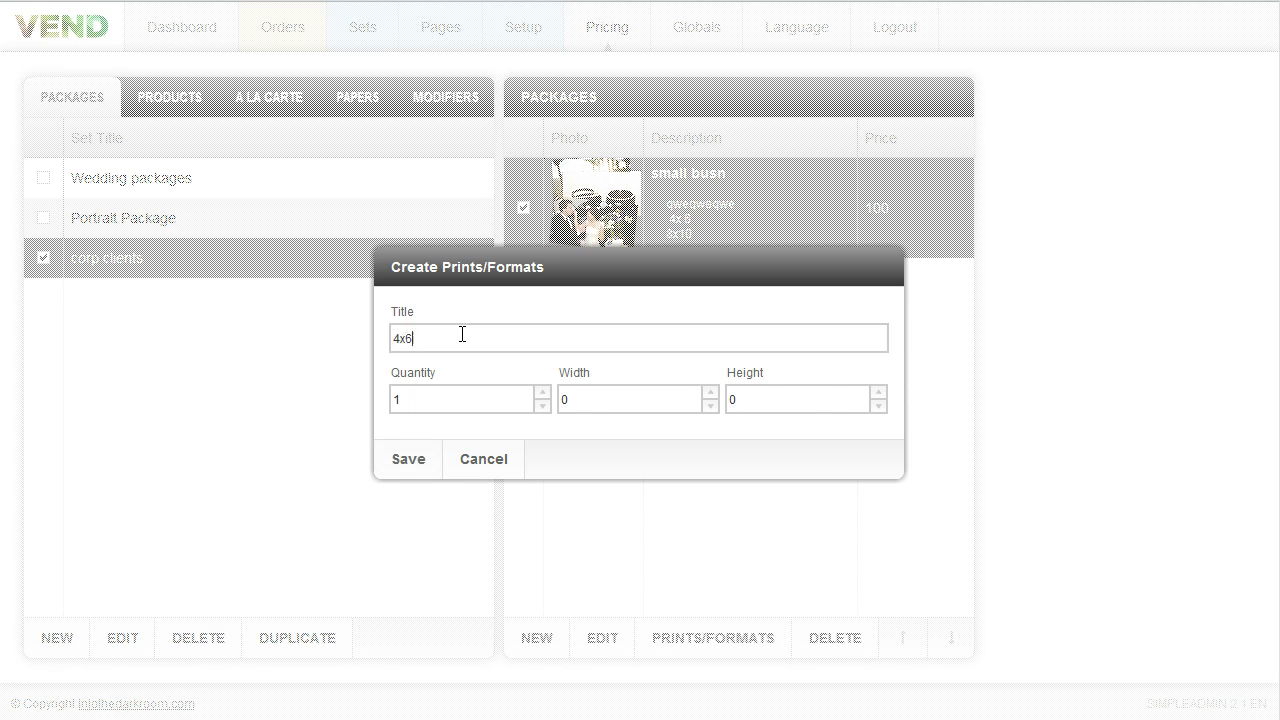
{"action": "type", "text": "4x6"}
{"action": "left_click_drag", "start_coordinate": [423, 400], "coordinate": [371, 409]}
{"action": "left_click_drag", "start_coordinate": [578, 399], "coordinate": [540, 405]}
{"action": "left_click_drag", "start_coordinate": [740, 401], "coordinate": [710, 405]}
{"action": "type", "text": "6"}
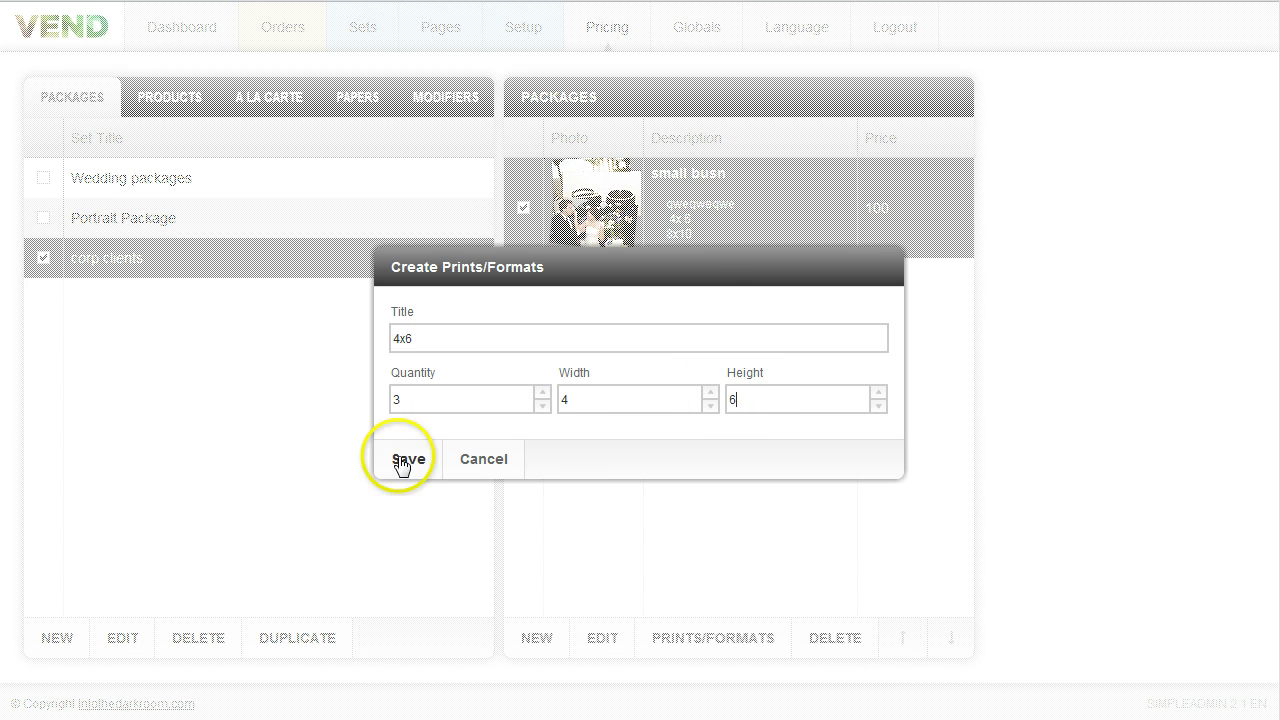
{"action": "left_click", "coordinate": [405, 458]}
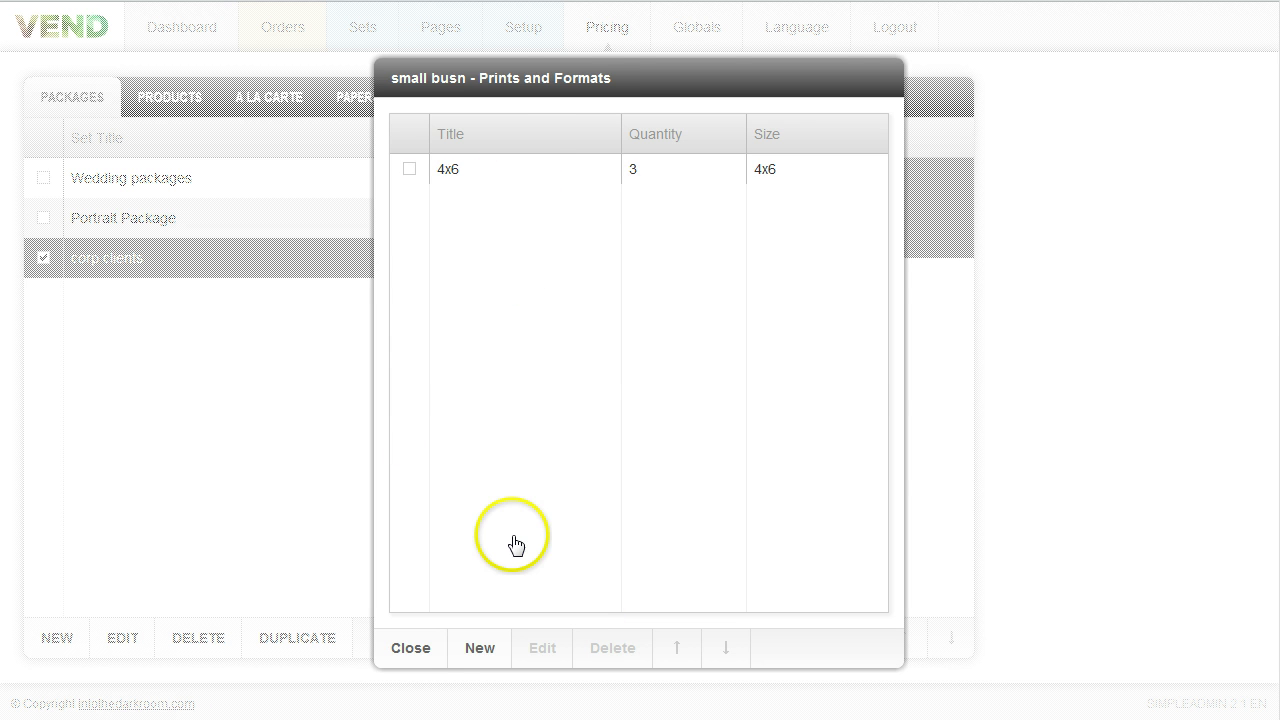
Step: Add a print format titled "8x10" to the small busn package, with quantity 5, width 8 and height 10, and close its formats list
{"action": "left_click", "coordinate": [476, 651]}
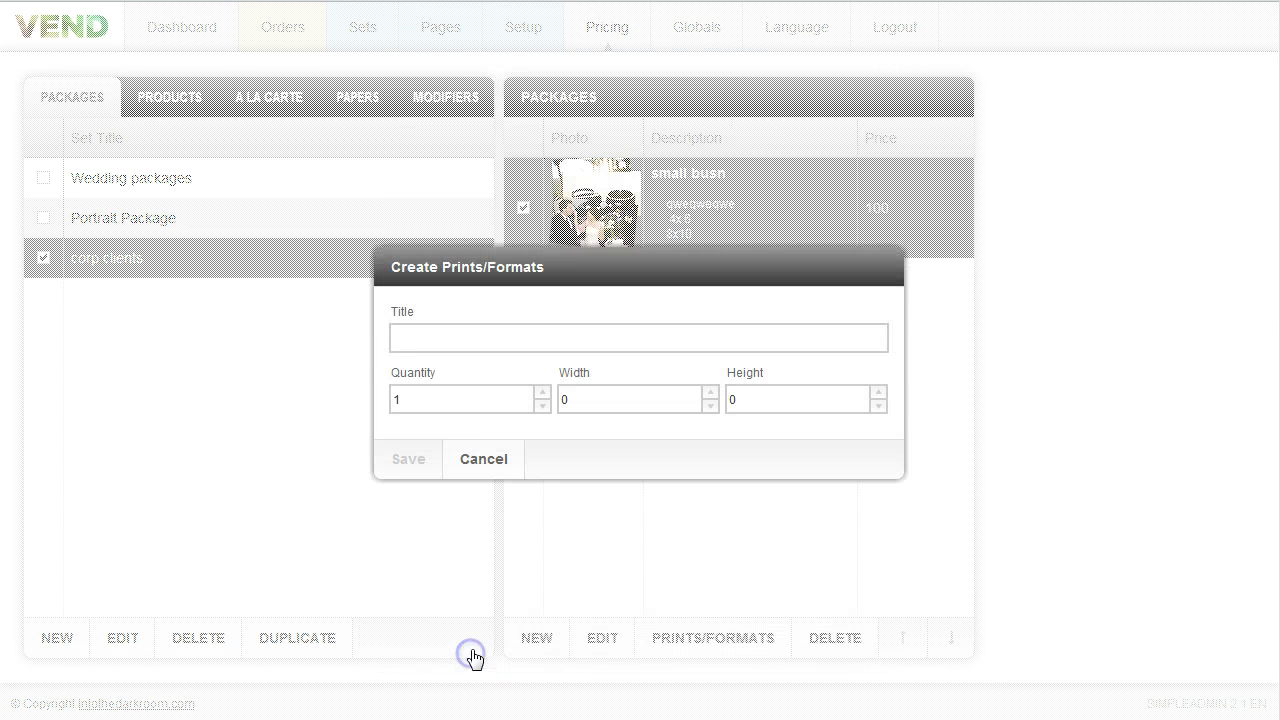
{"action": "left_click", "coordinate": [447, 330]}
{"action": "type", "text": "8x10"}
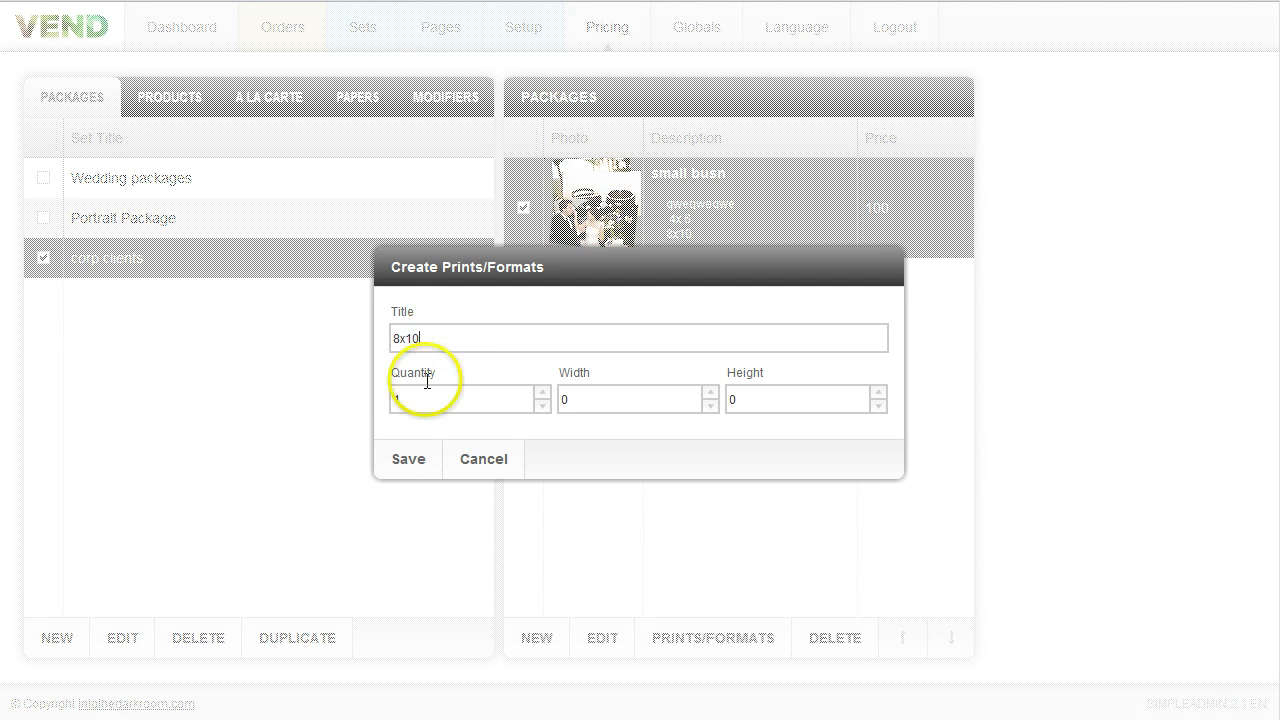
{"action": "key", "text": "Tab"}
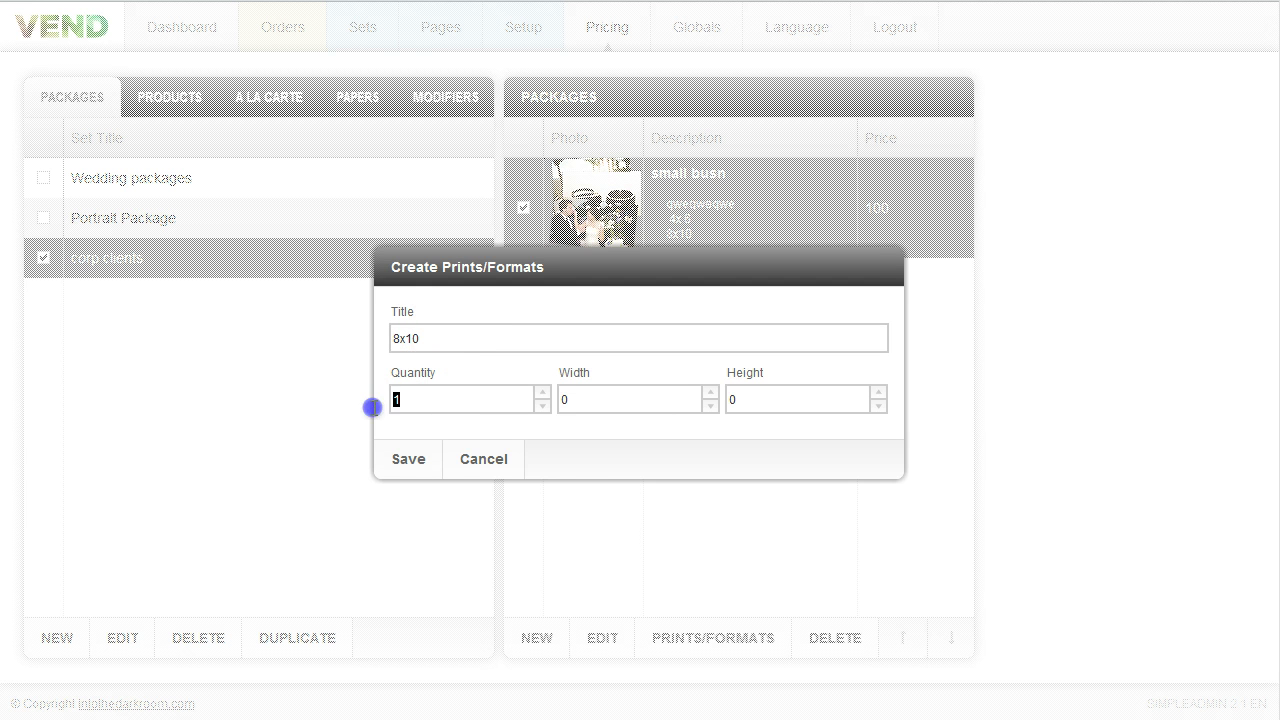
{"action": "left_click", "coordinate": [594, 406]}
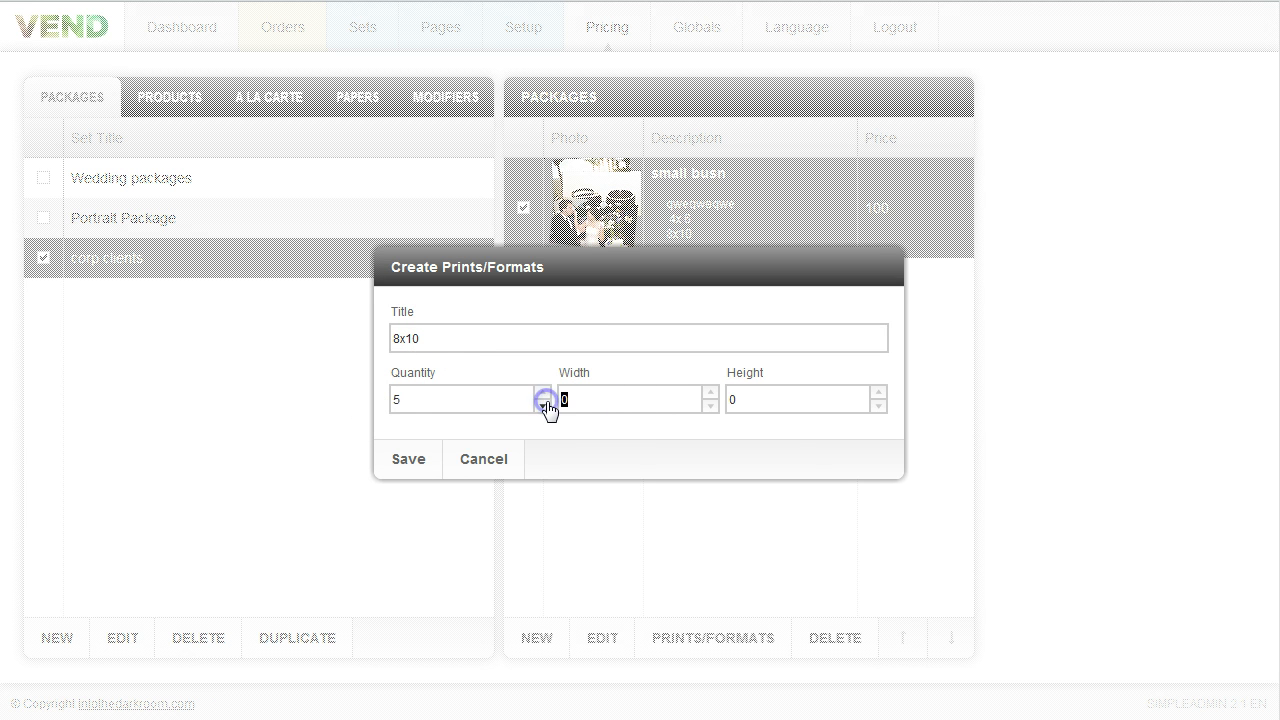
{"action": "key", "text": "Tab"}
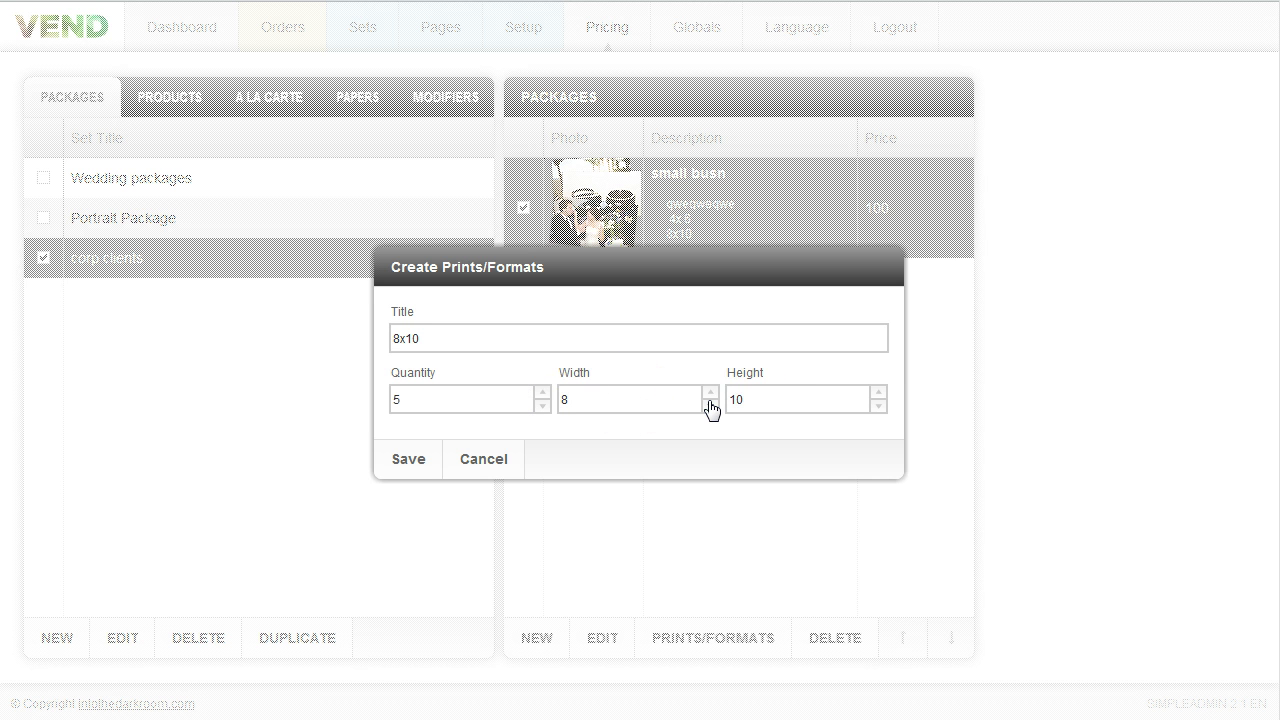
{"action": "left_click", "coordinate": [405, 462]}
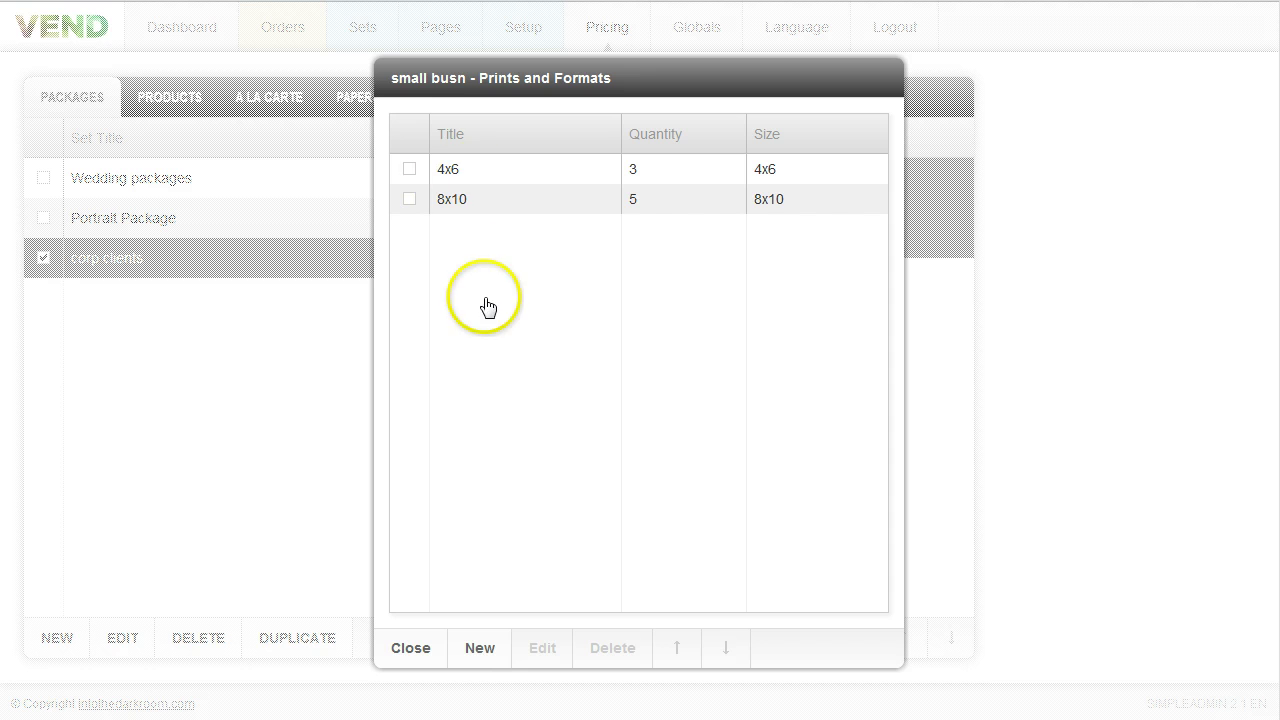
{"action": "left_click", "coordinate": [409, 649]}
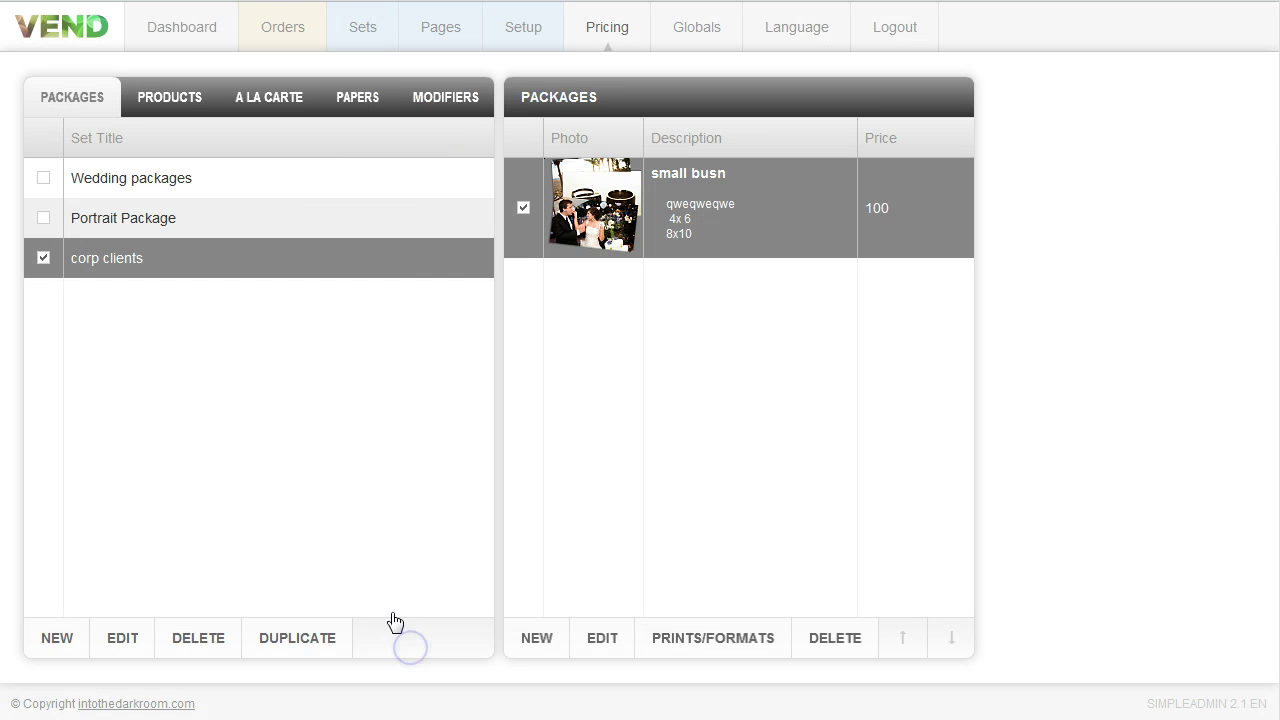
Step: Start another package in the corp clients group titled "2nd package", with price 500, flat shipping 50 and description "qweqweqweqew"
{"action": "left_click", "coordinate": [538, 639]}
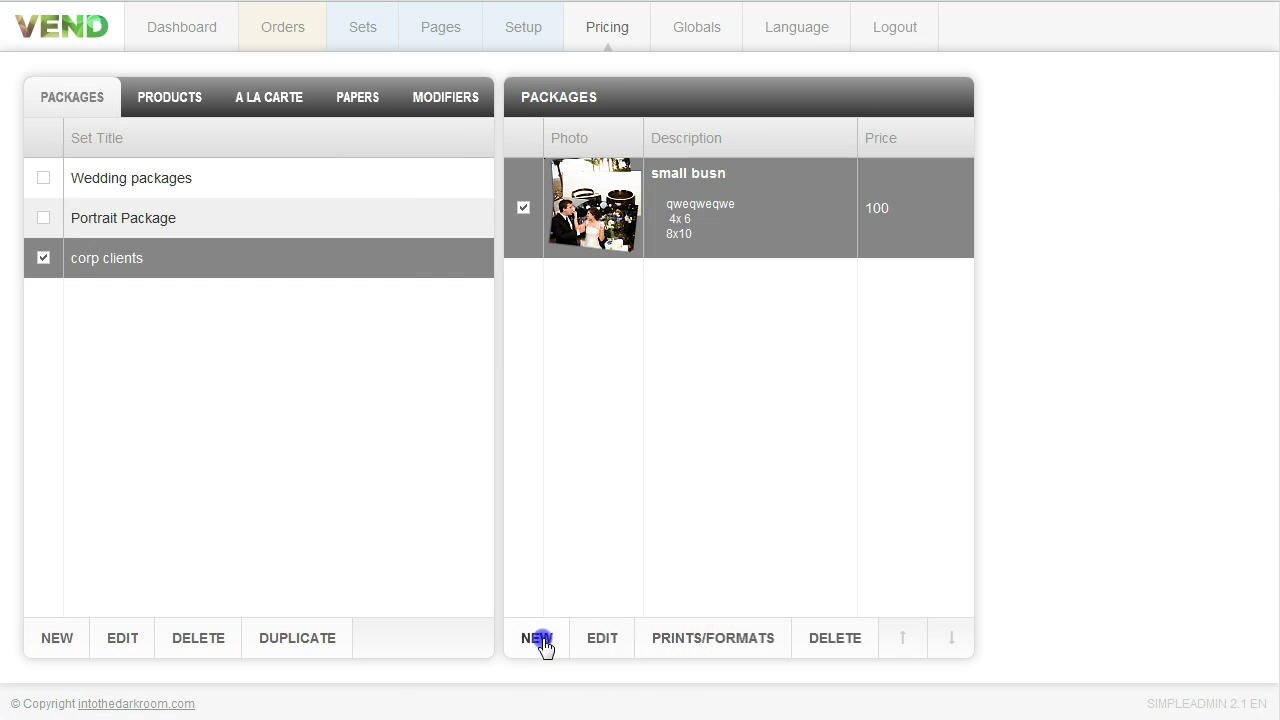
{"action": "left_click", "coordinate": [437, 182]}
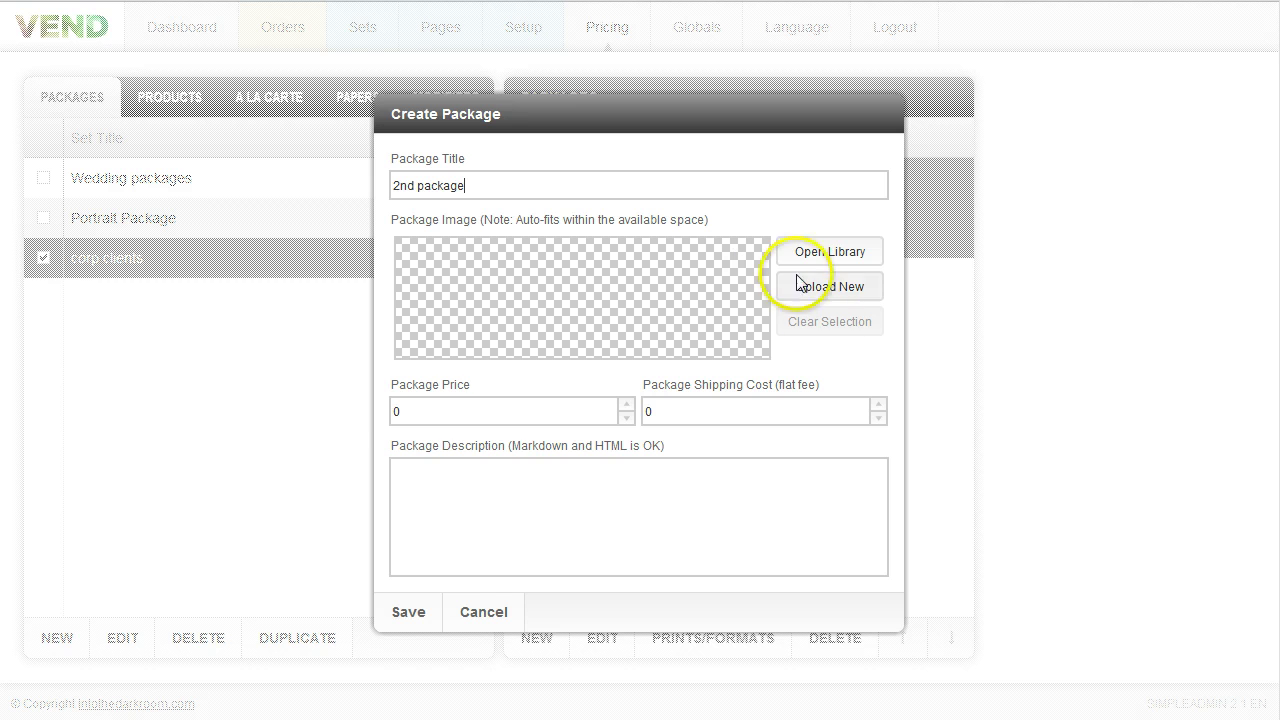
{"action": "left_click_drag", "start_coordinate": [412, 411], "coordinate": [369, 416]}
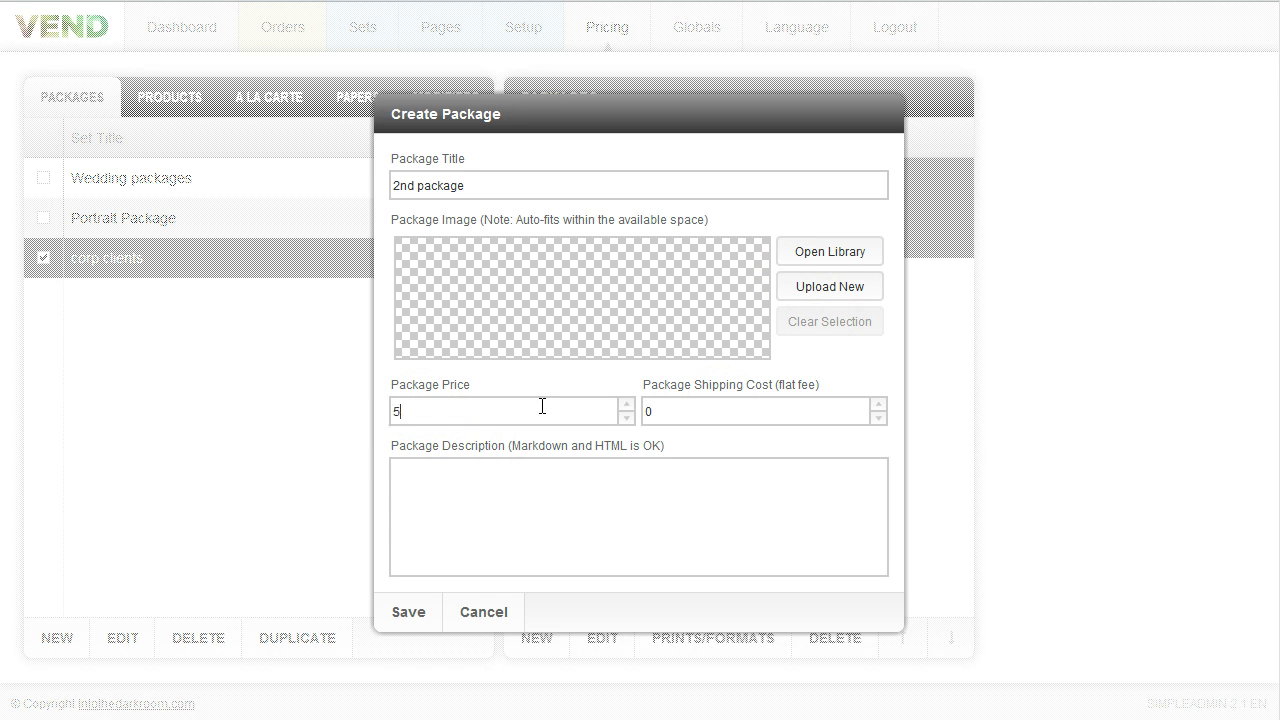
{"action": "left_click_drag", "start_coordinate": [703, 418], "coordinate": [622, 428]}
{"action": "left_click", "coordinate": [574, 490]}
{"action": "type", "text": "qweqweqweqew"}
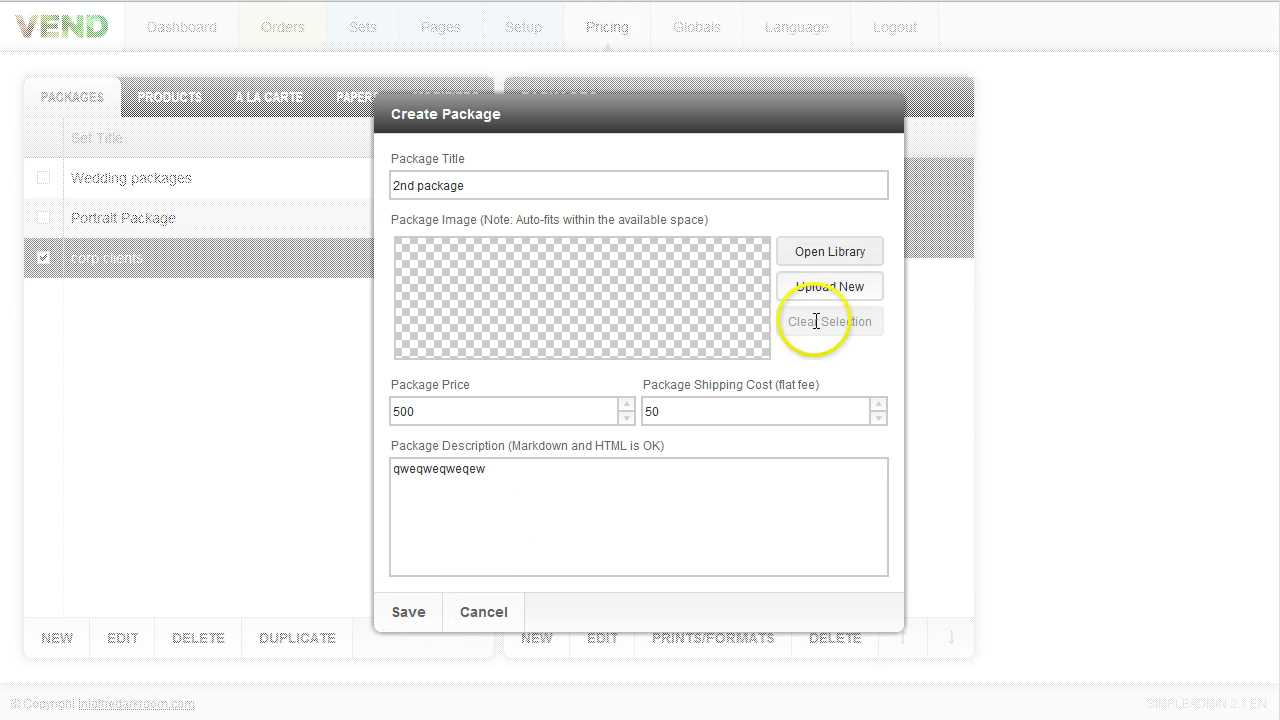
Step: Assign test_packageB.png from the library as the package image and save the 2nd package
{"action": "left_click", "coordinate": [818, 256]}
{"action": "left_click", "coordinate": [513, 314]}
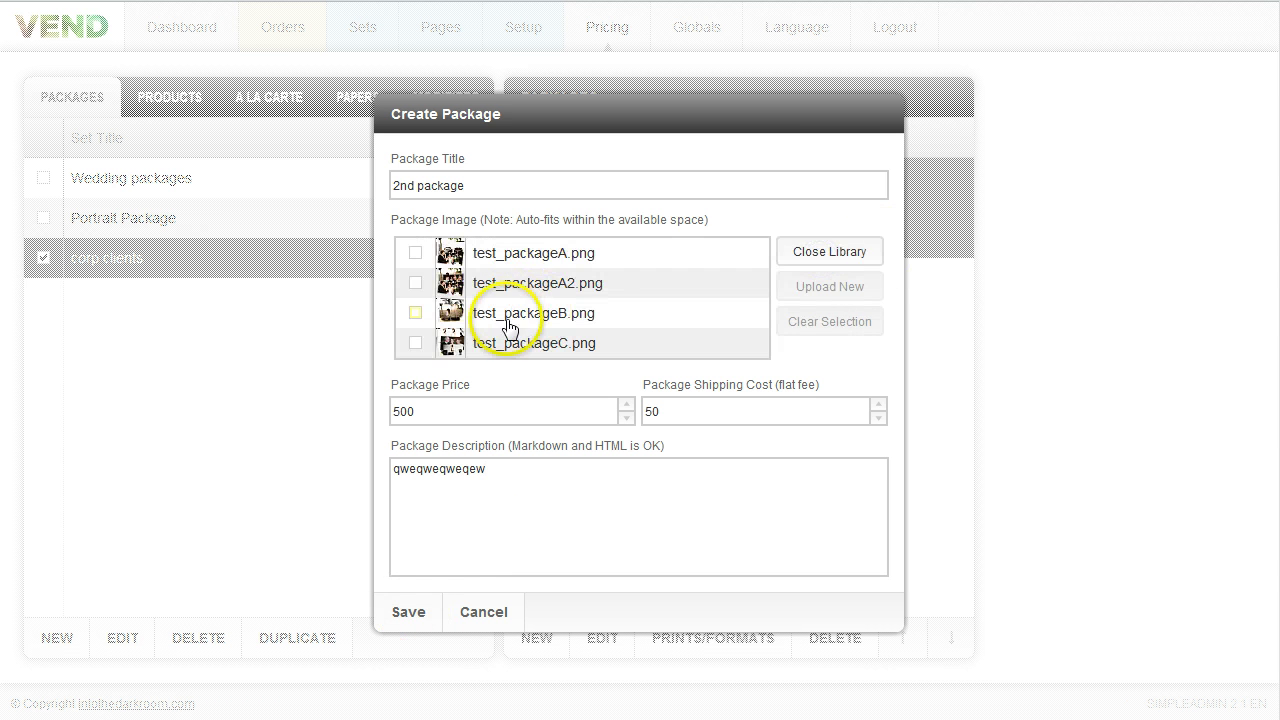
{"action": "left_click", "coordinate": [418, 614]}
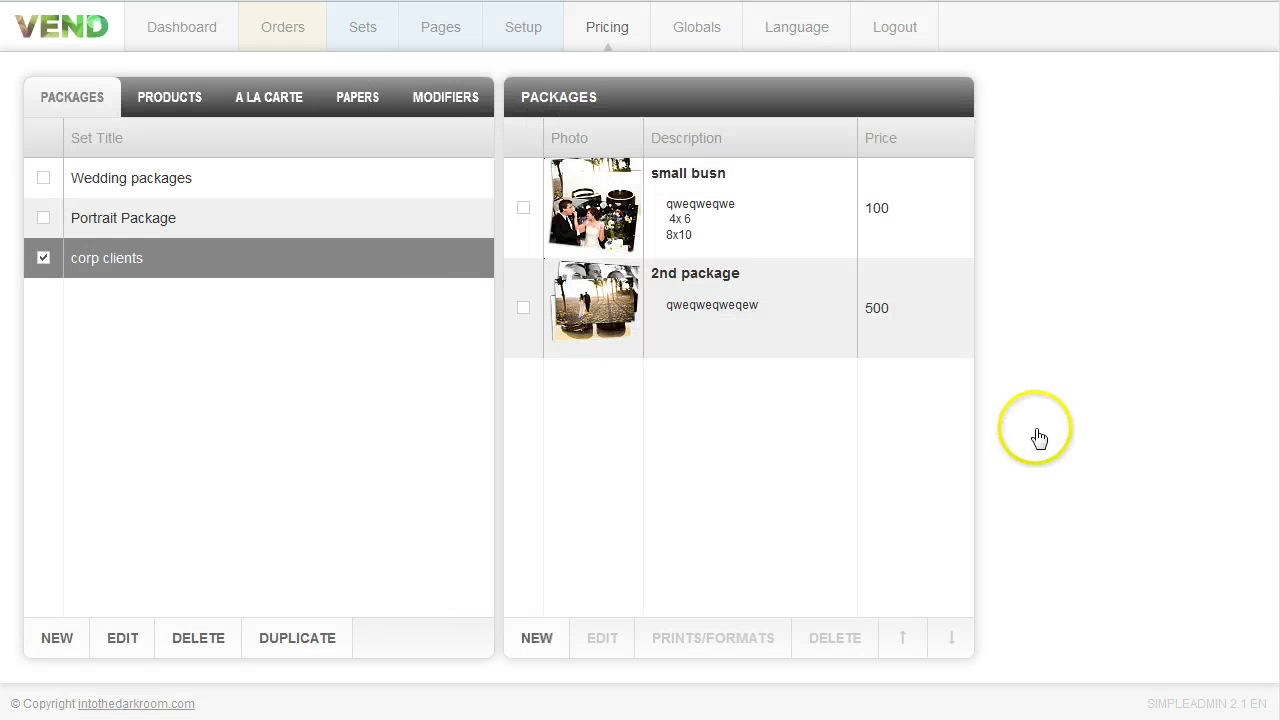
Step: Add a print format titled "4x6" to the 2nd package, with quantity 30, width 4 and height 6, and close its formats list
{"action": "left_click", "coordinate": [781, 352]}
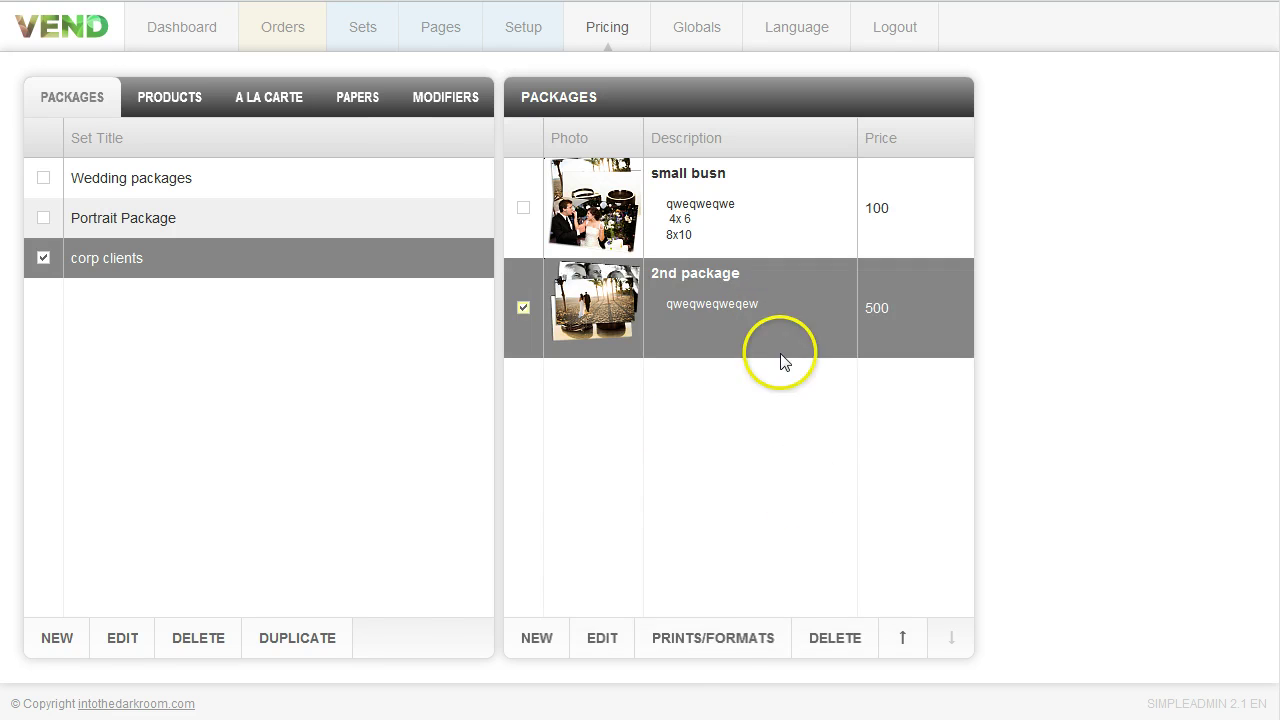
{"action": "left_click", "coordinate": [728, 642]}
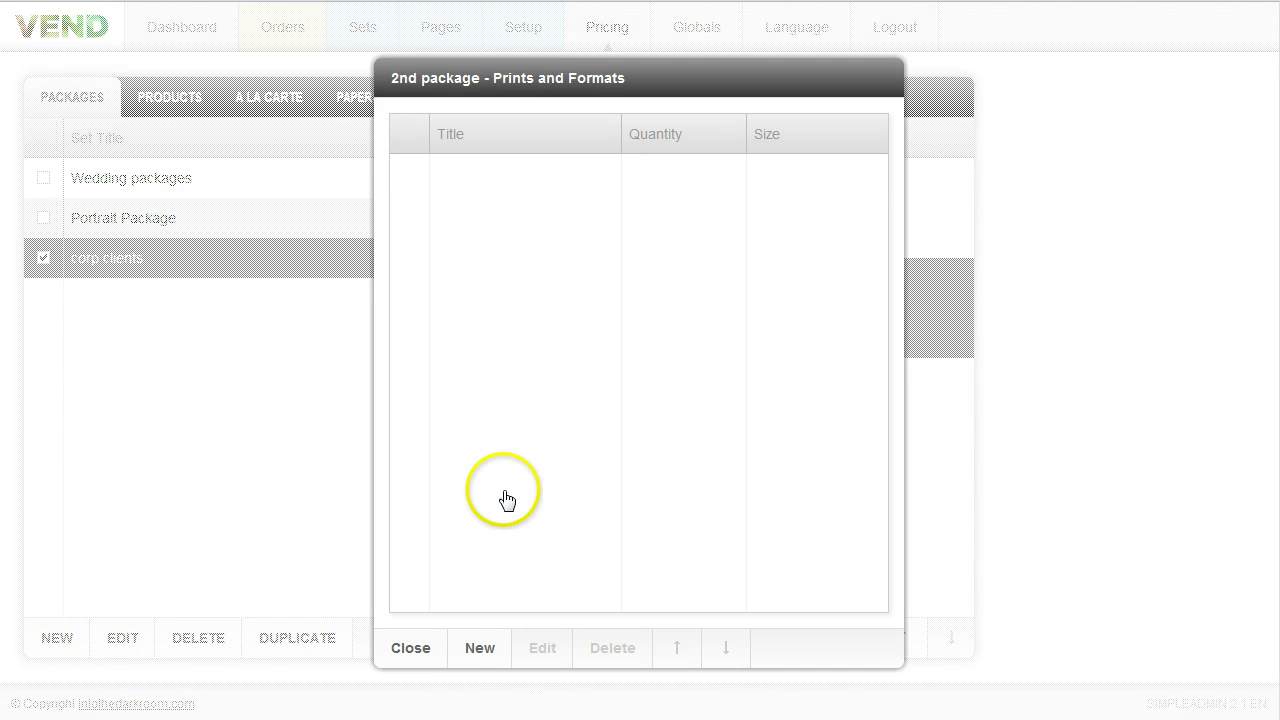
{"action": "left_click", "coordinate": [463, 642]}
{"action": "left_click", "coordinate": [469, 348]}
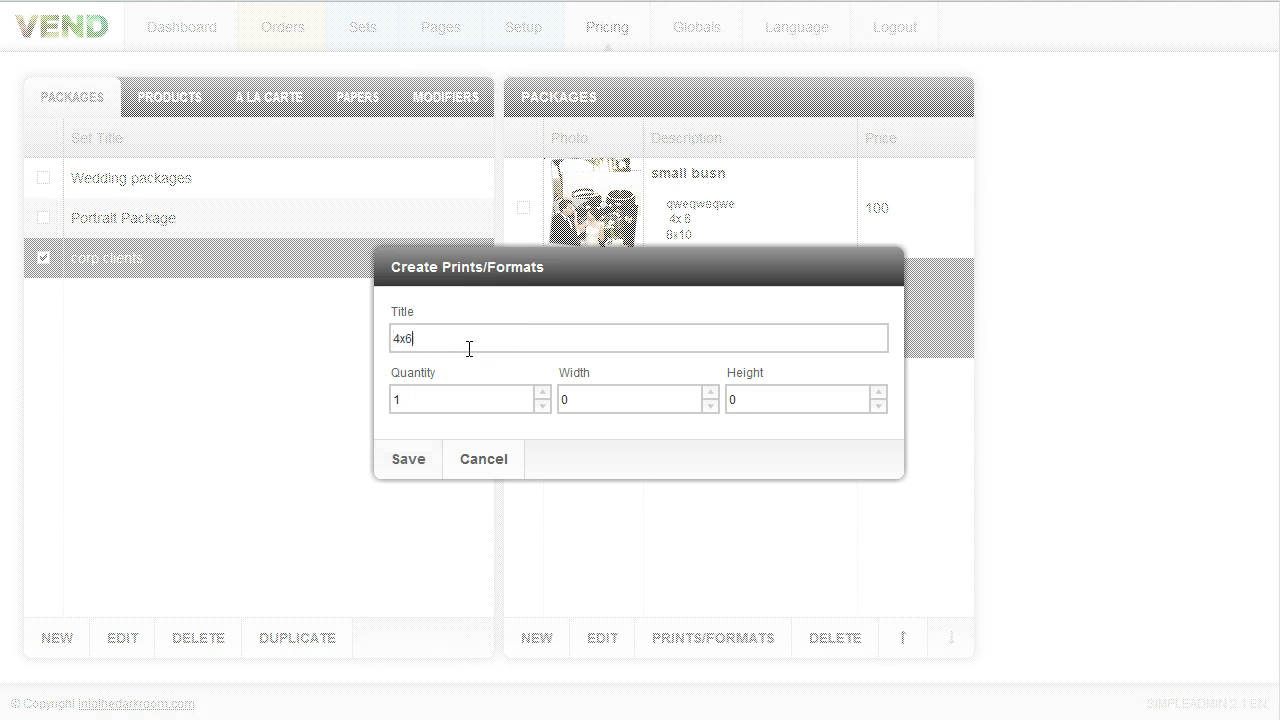
{"action": "type", "text": "4x6"}
{"action": "left_click", "coordinate": [422, 395]}
{"action": "type", "text": "30"}
{"action": "left_click", "coordinate": [565, 399]}
{"action": "left_click", "coordinate": [736, 400]}
{"action": "left_click", "coordinate": [410, 459]}
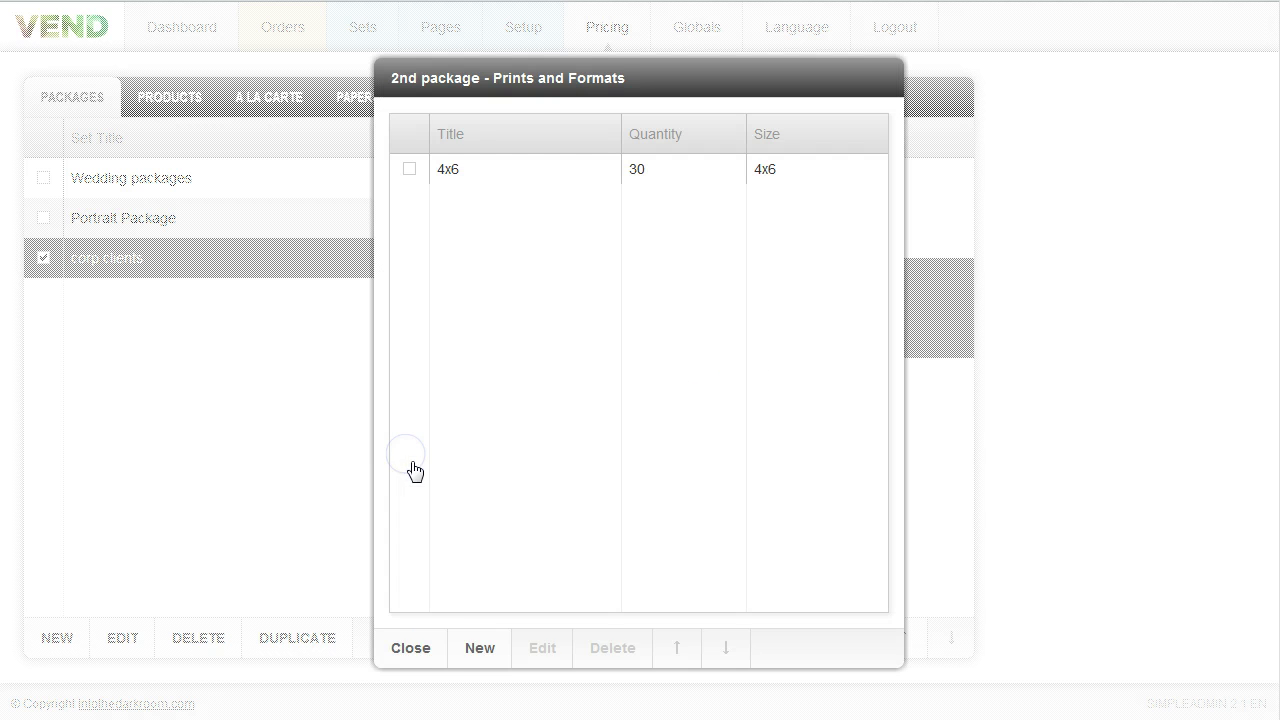
{"action": "left_click", "coordinate": [420, 649]}
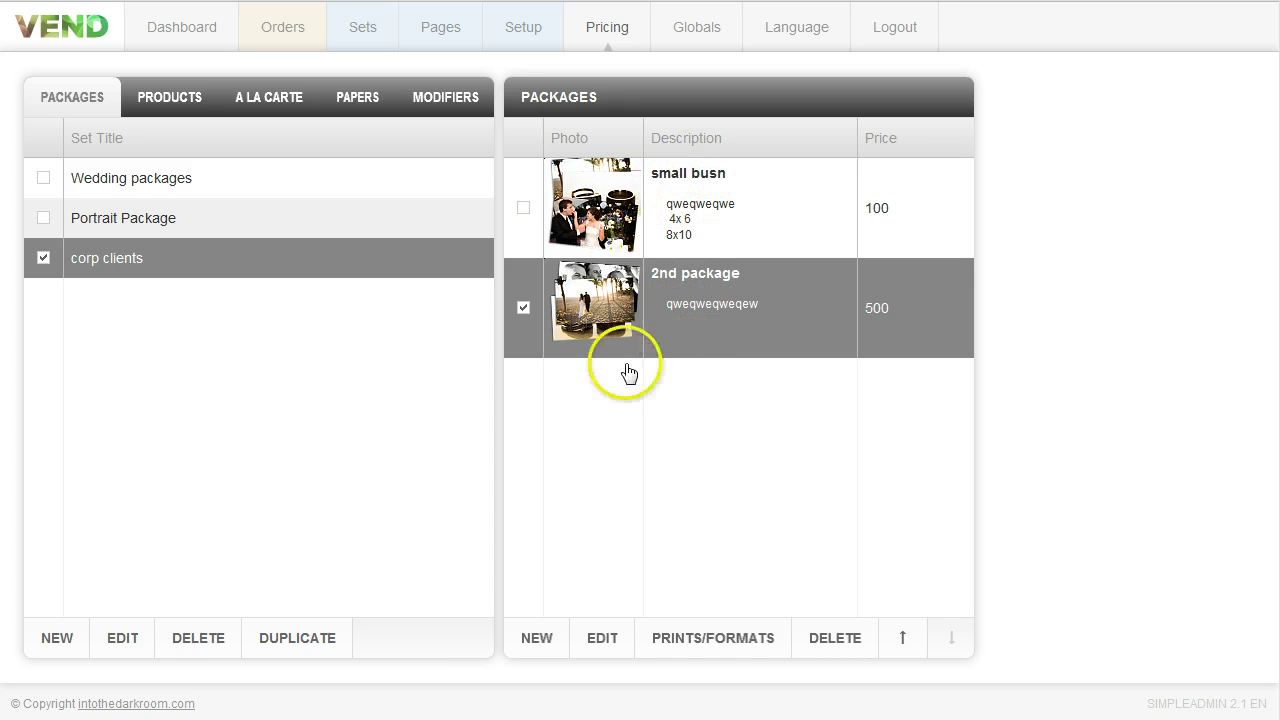
Step: View the Wedding packages group, switch to the Vend storefront gallery and look through the order options of photo Image00387
{"action": "left_click", "coordinate": [177, 178]}
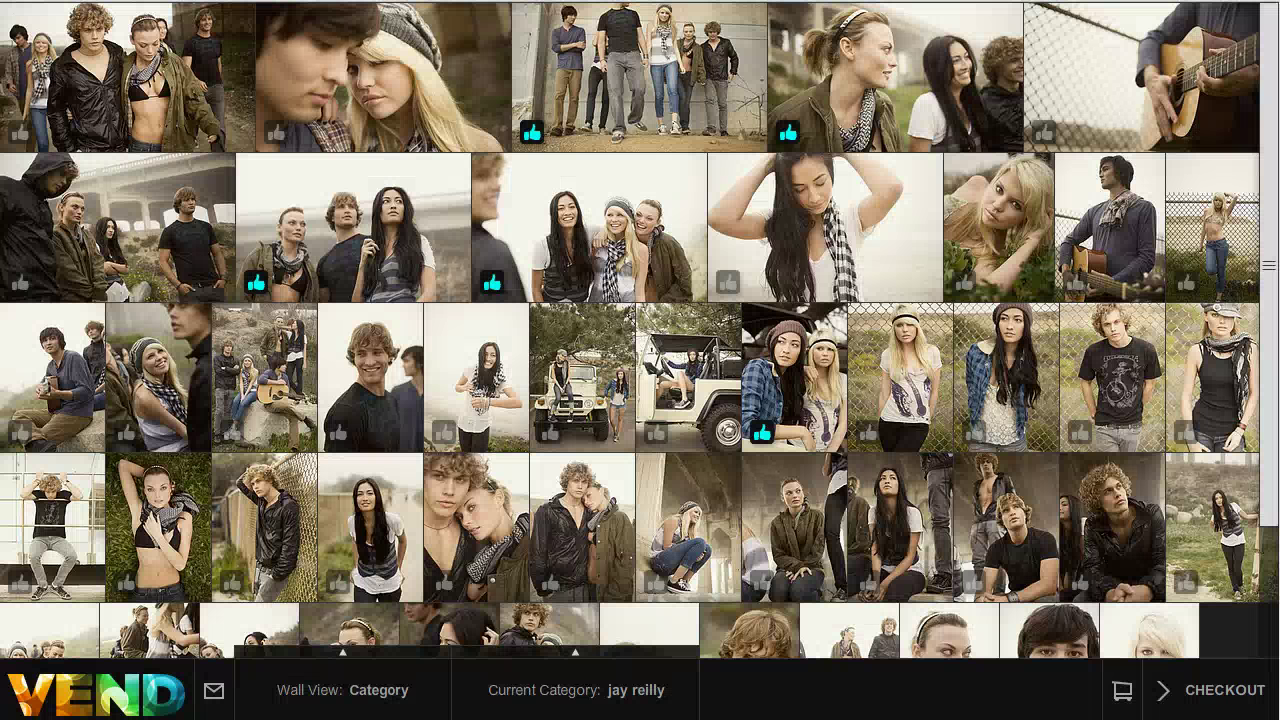
{"action": "left_click", "coordinate": [395, 45]}
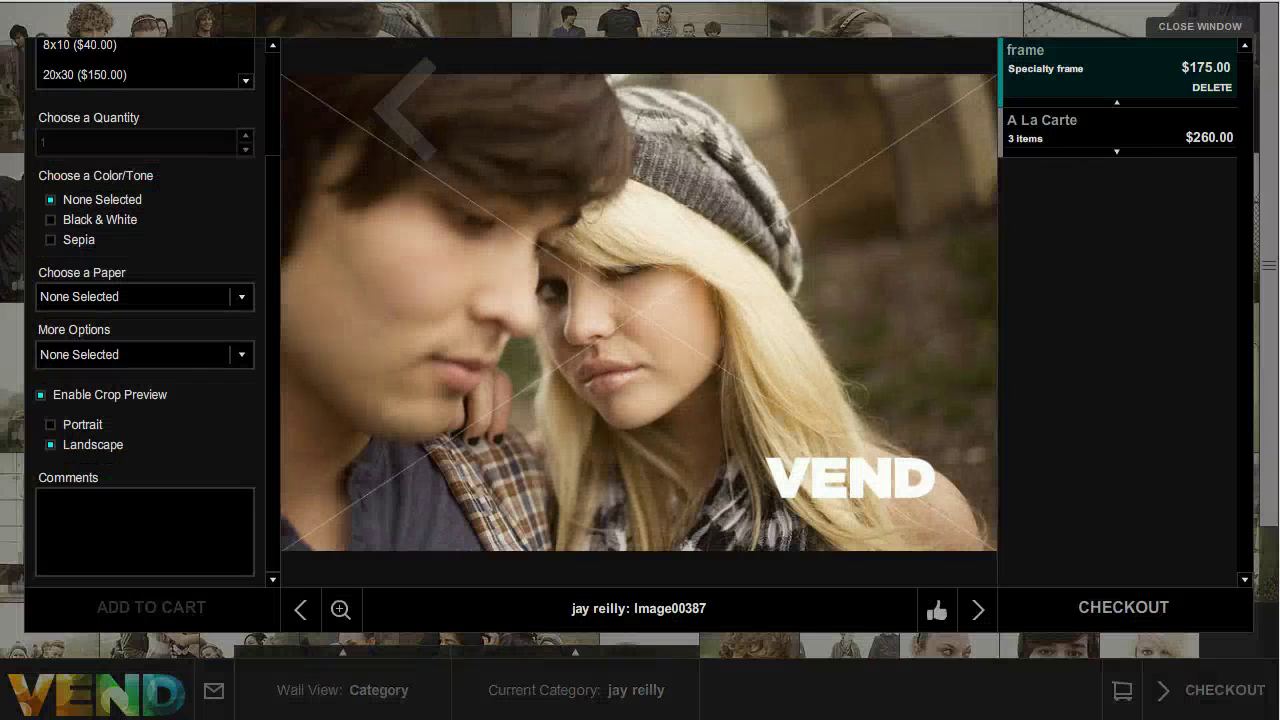
{"action": "scroll", "coordinate": [150, 310], "scroll_direction": "up", "scroll_amount": 1}
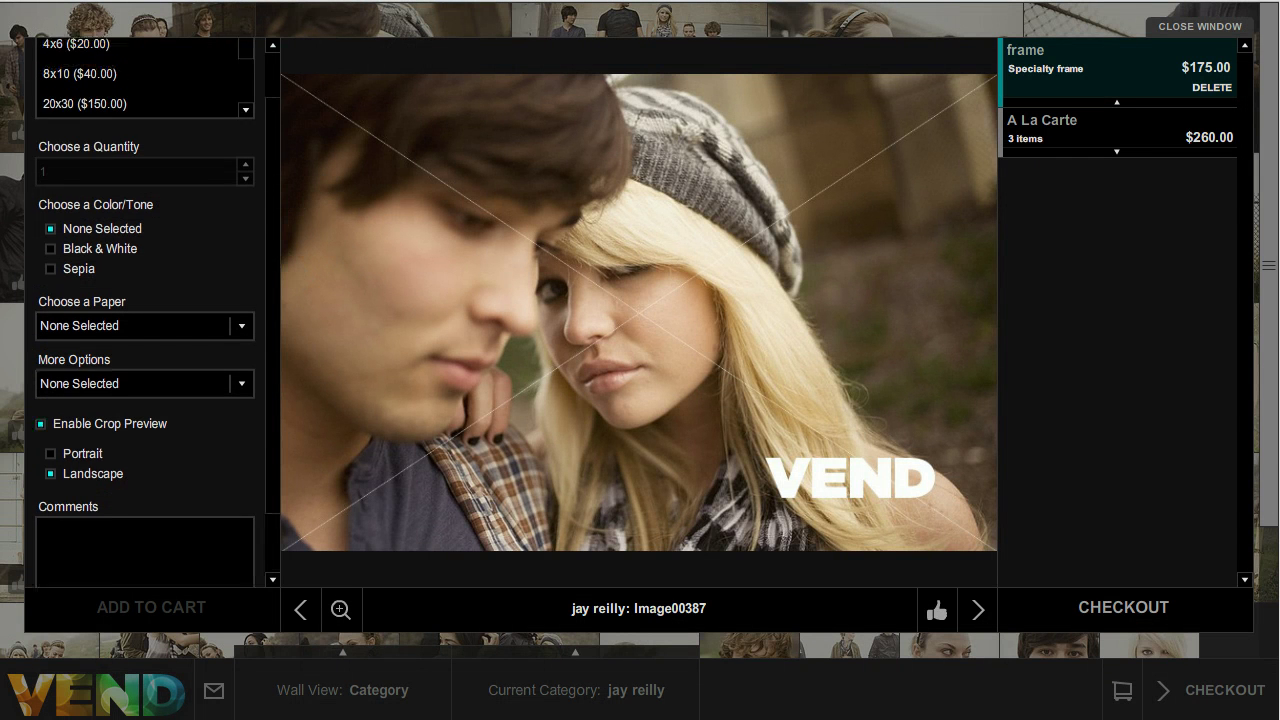
{"action": "scroll", "coordinate": [145, 310], "scroll_direction": "up", "scroll_amount": 3}
Step: Browse the storefront's available packages, viewing The Romance Package, The Big Family Package and The Works
{"action": "left_click", "coordinate": [193, 65]}
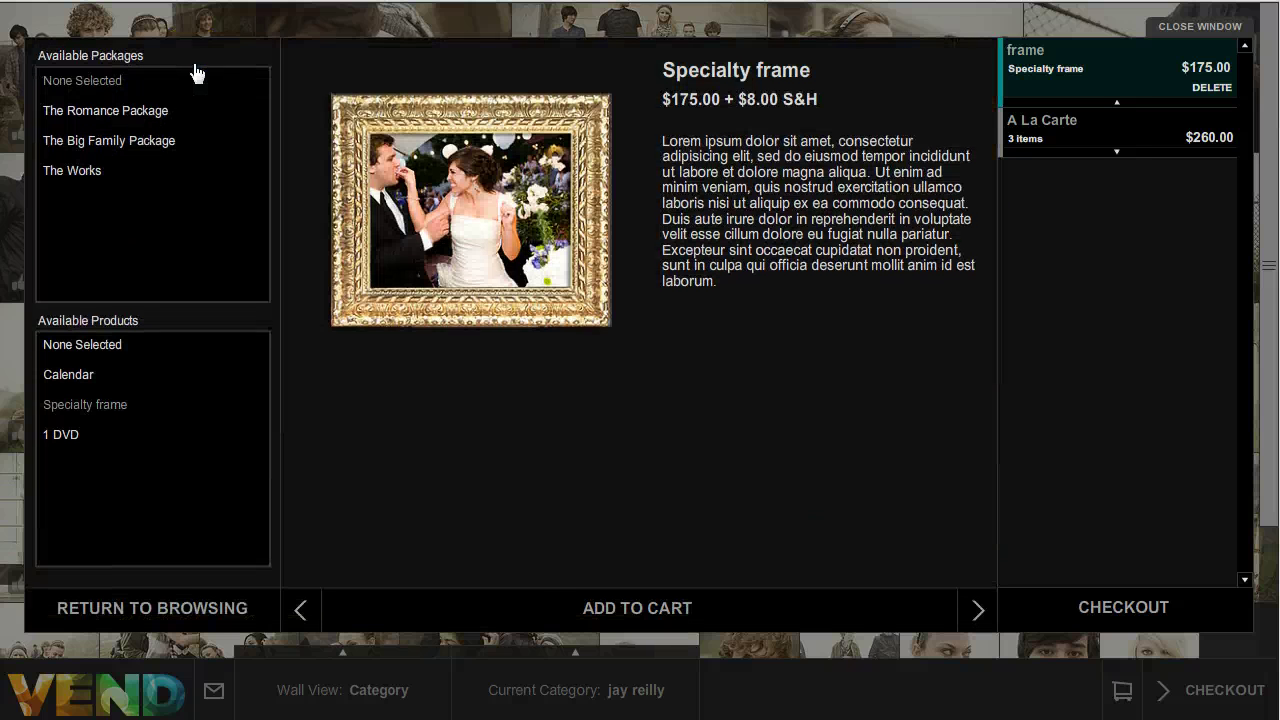
{"action": "left_click", "coordinate": [157, 118]}
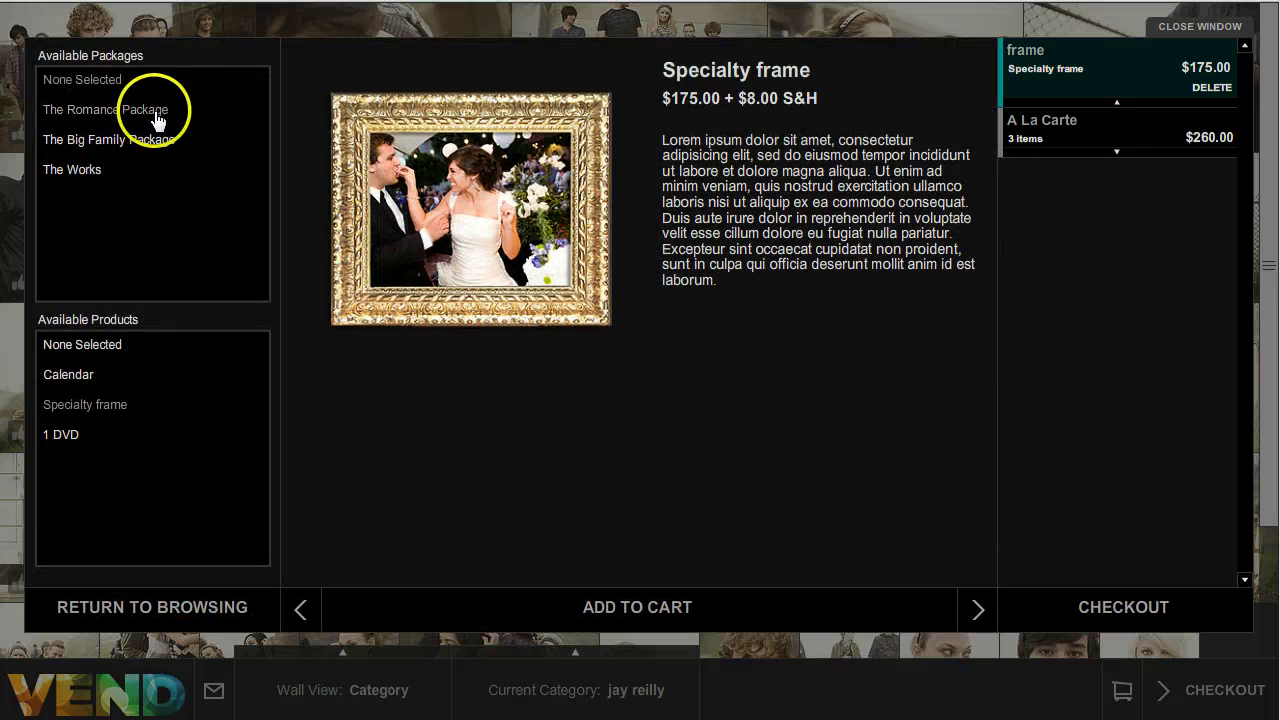
{"action": "left_click", "coordinate": [143, 88]}
{"action": "left_click", "coordinate": [137, 120]}
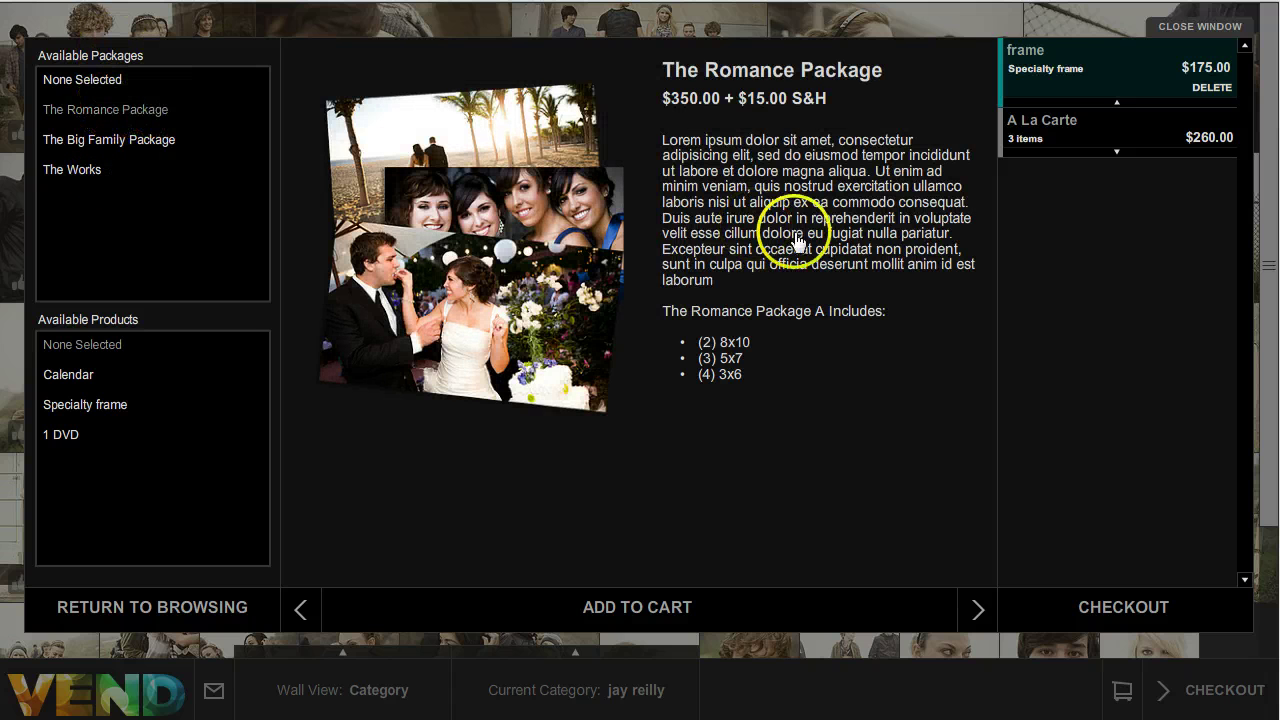
{"action": "left_click", "coordinate": [113, 145]}
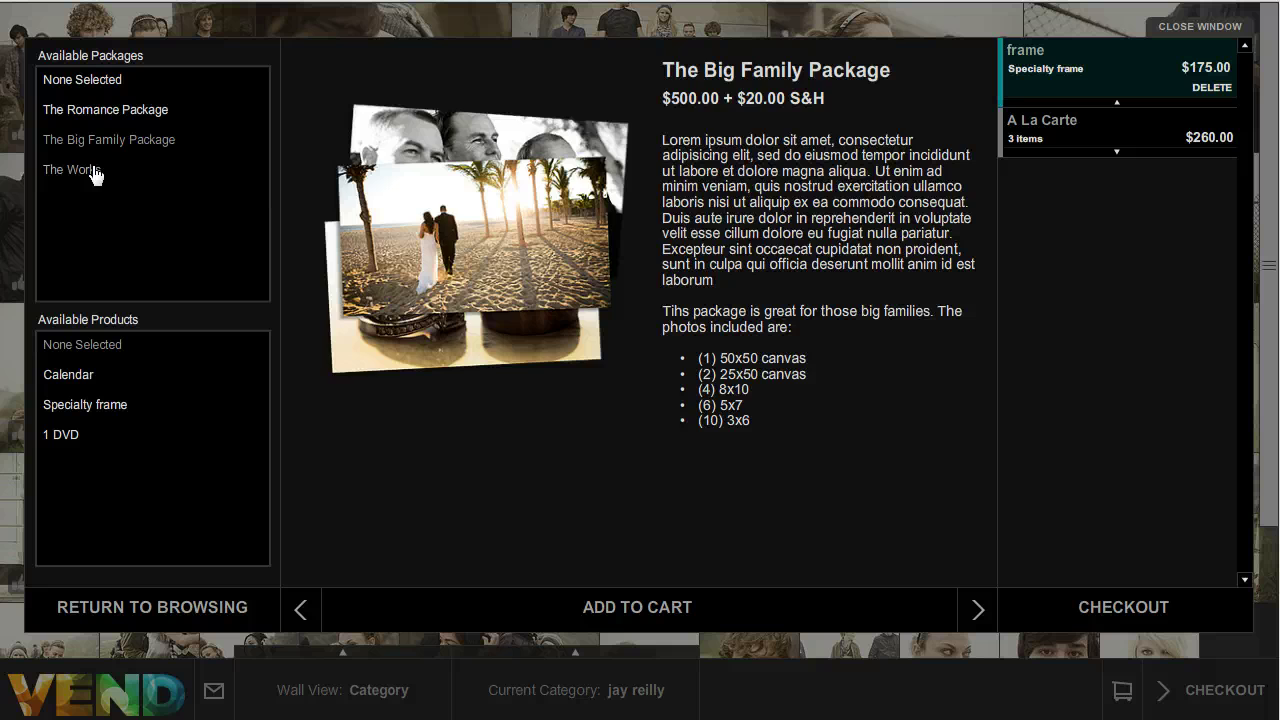
{"action": "left_click", "coordinate": [95, 172]}
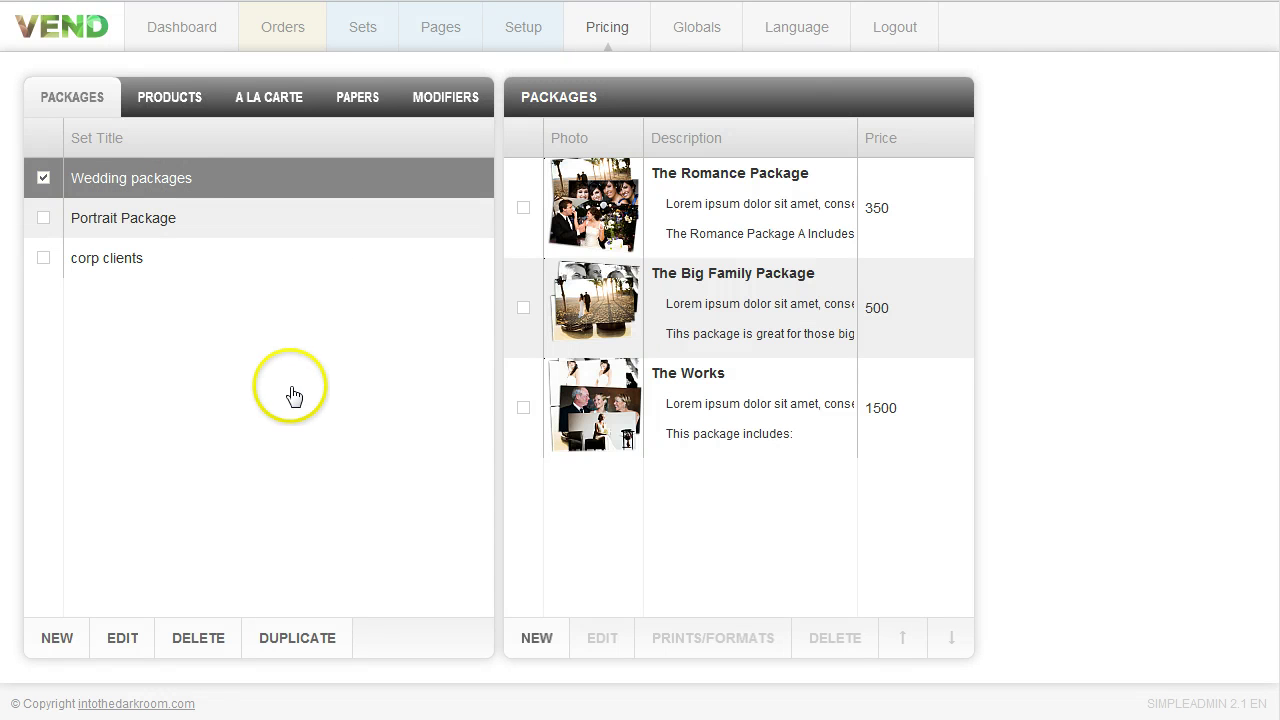
Step: View the contents of the wedding products and family product groups in the pricing admin
{"action": "left_click", "coordinate": [170, 100]}
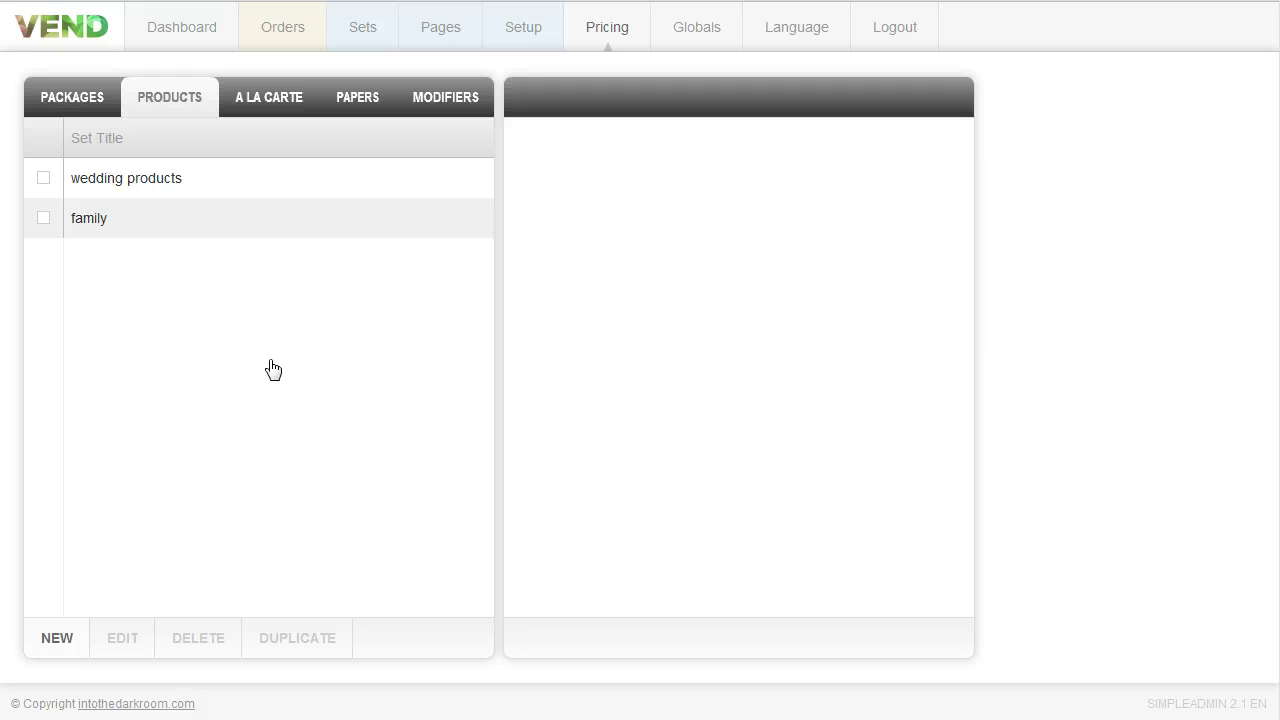
{"action": "left_click", "coordinate": [200, 186]}
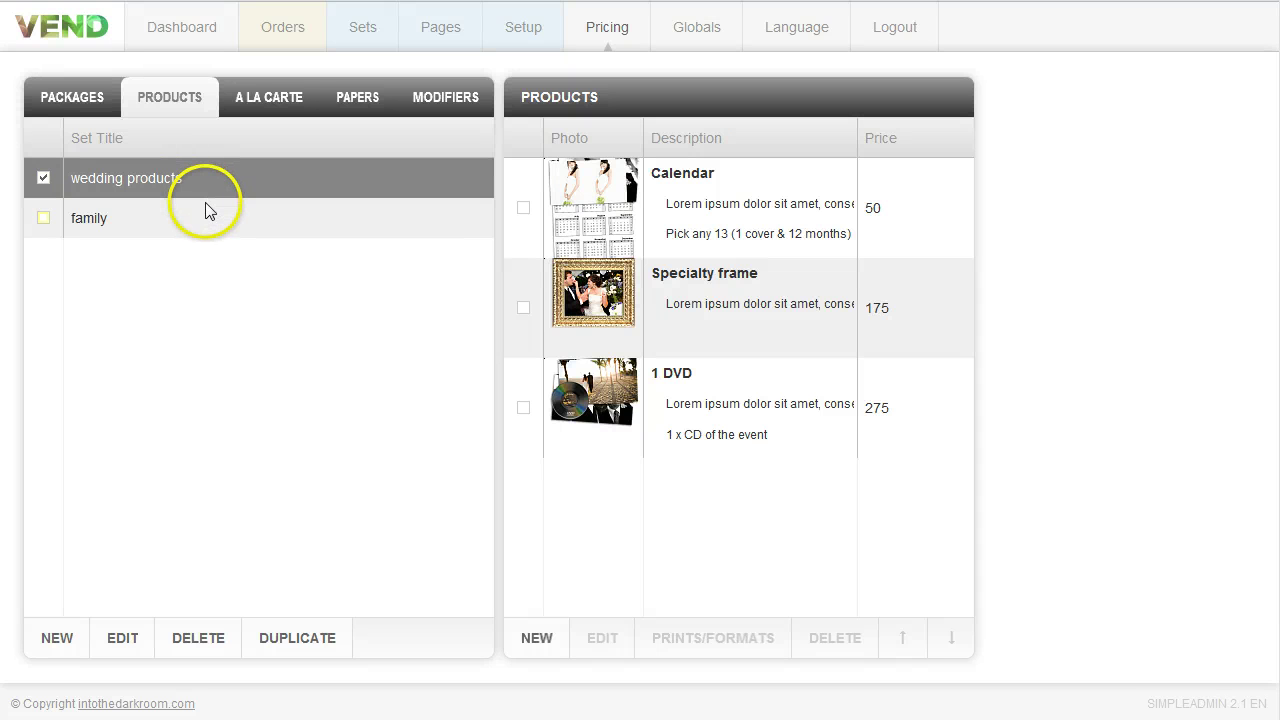
{"action": "left_click", "coordinate": [201, 218]}
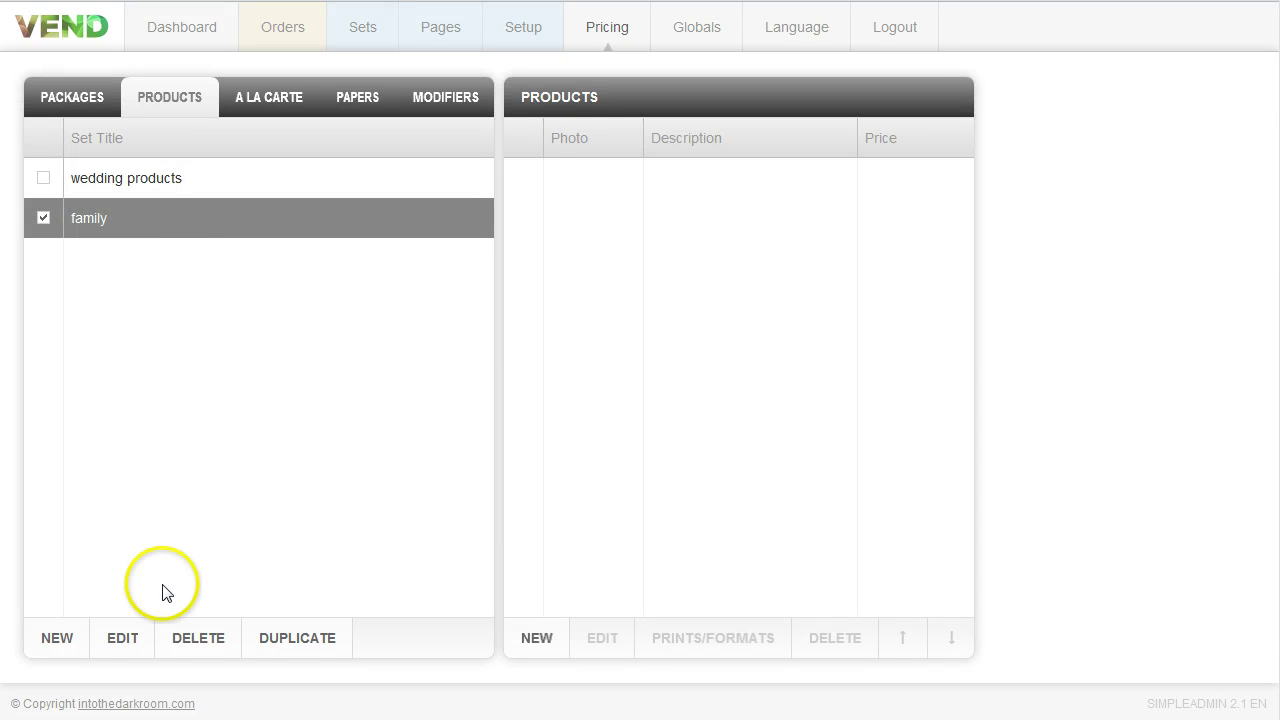
Step: Create a new product group titled "dest bride" and select it
{"action": "left_click", "coordinate": [60, 636]}
{"action": "left_click", "coordinate": [566, 368]}
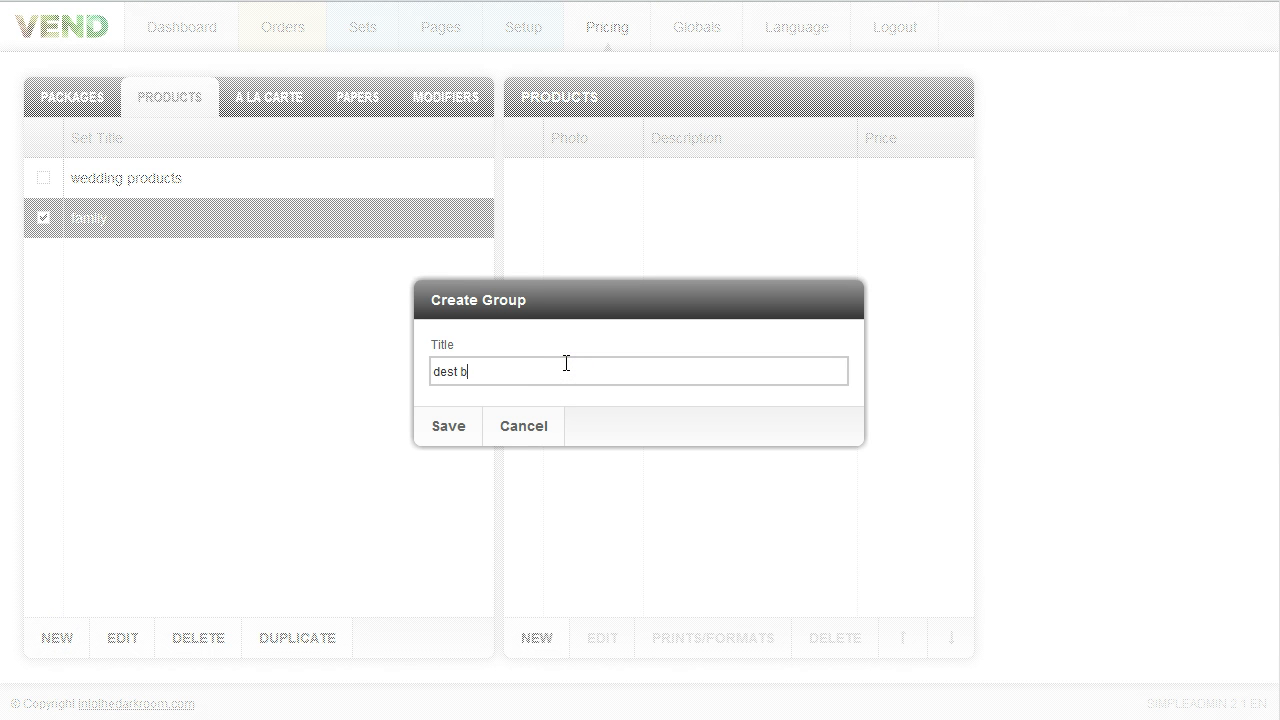
{"action": "left_click", "coordinate": [464, 438]}
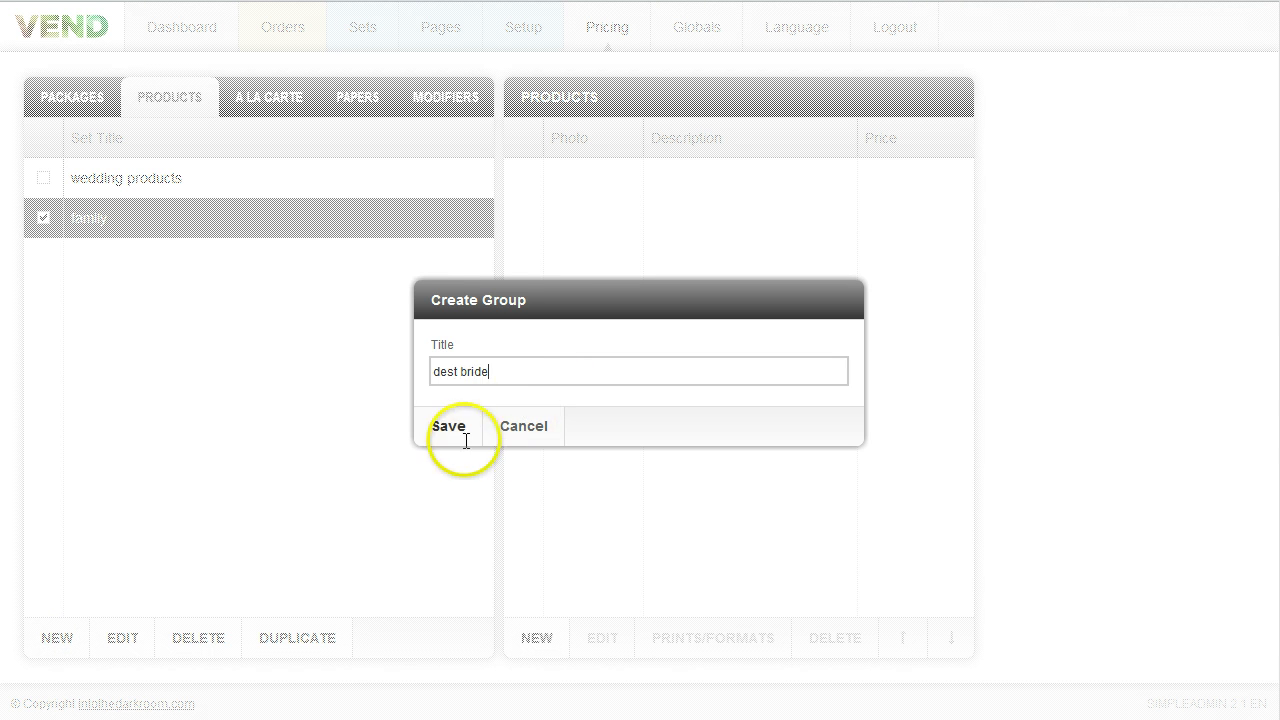
{"action": "left_click", "coordinate": [176, 265]}
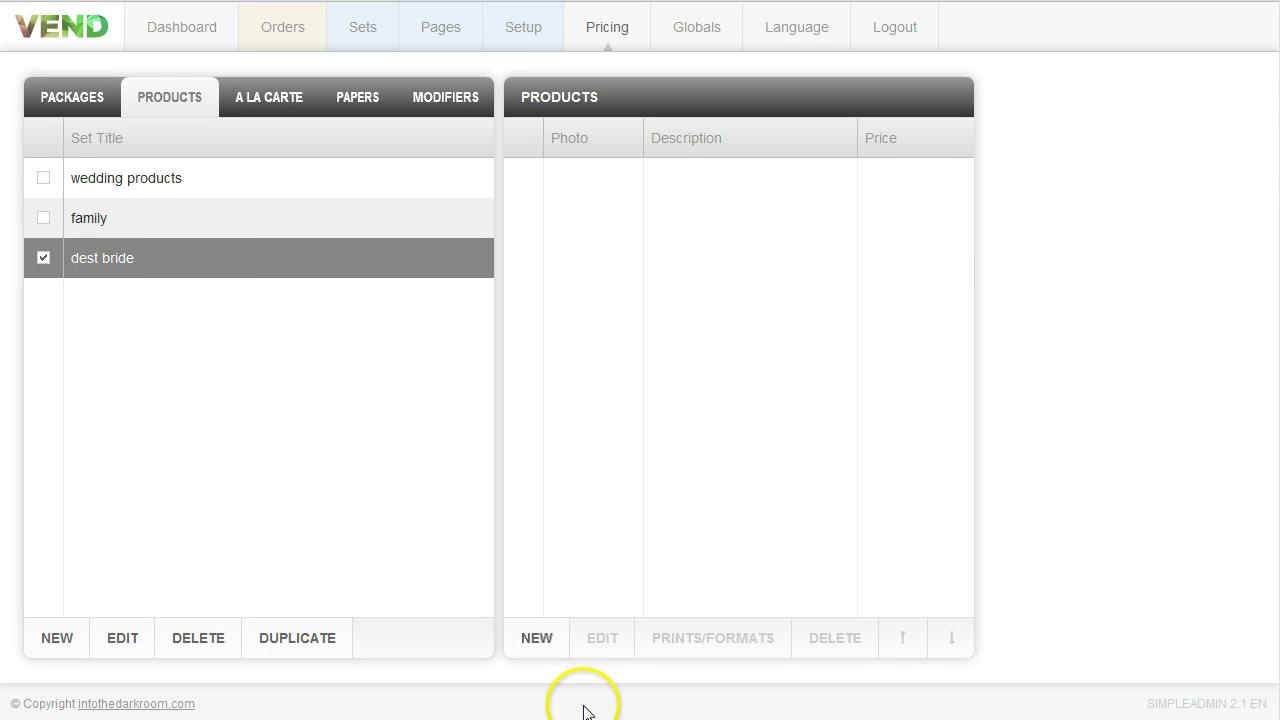
Step: Open the Calendar product in the wedding products group for editing
{"action": "left_click", "coordinate": [280, 190]}
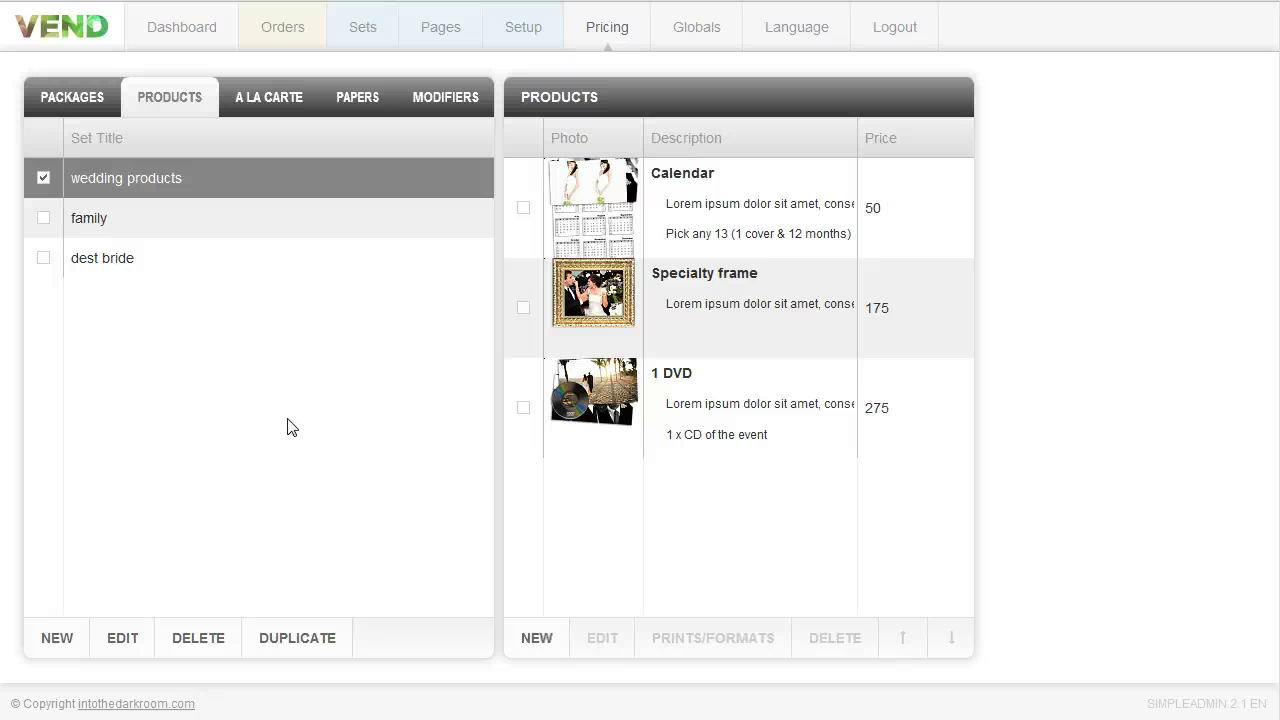
{"action": "left_click", "coordinate": [680, 228]}
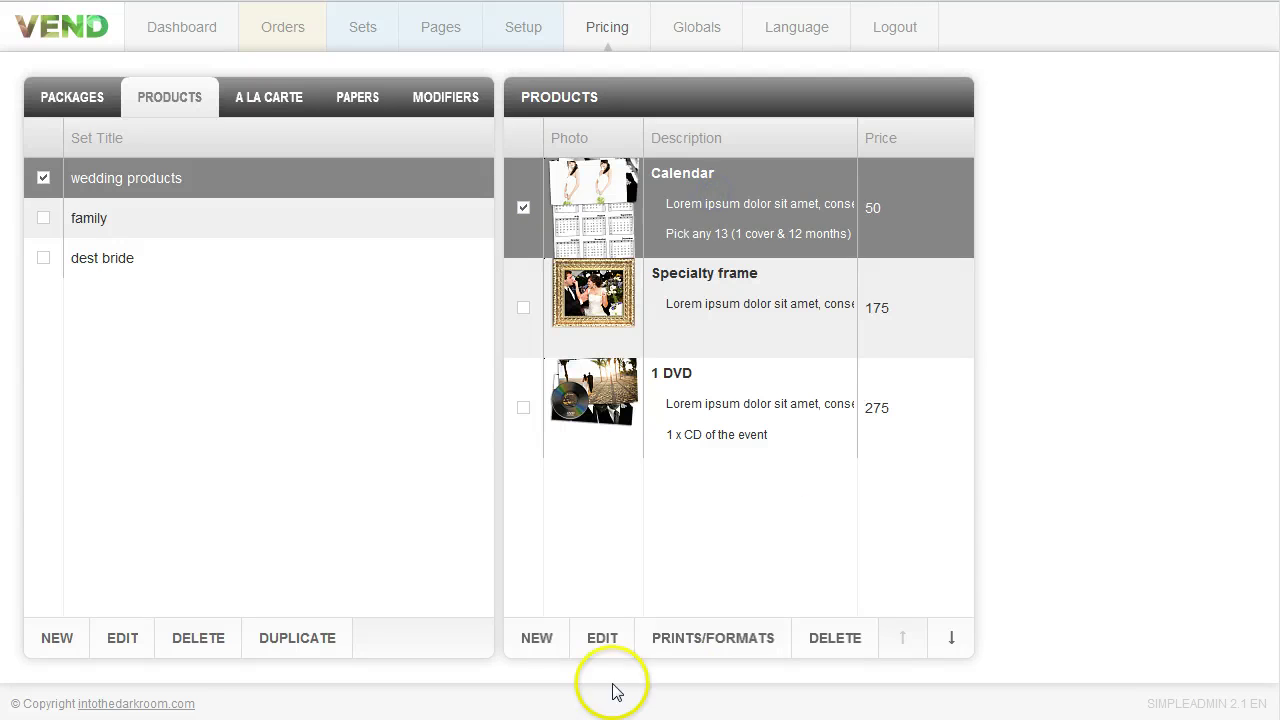
{"action": "left_click", "coordinate": [603, 645]}
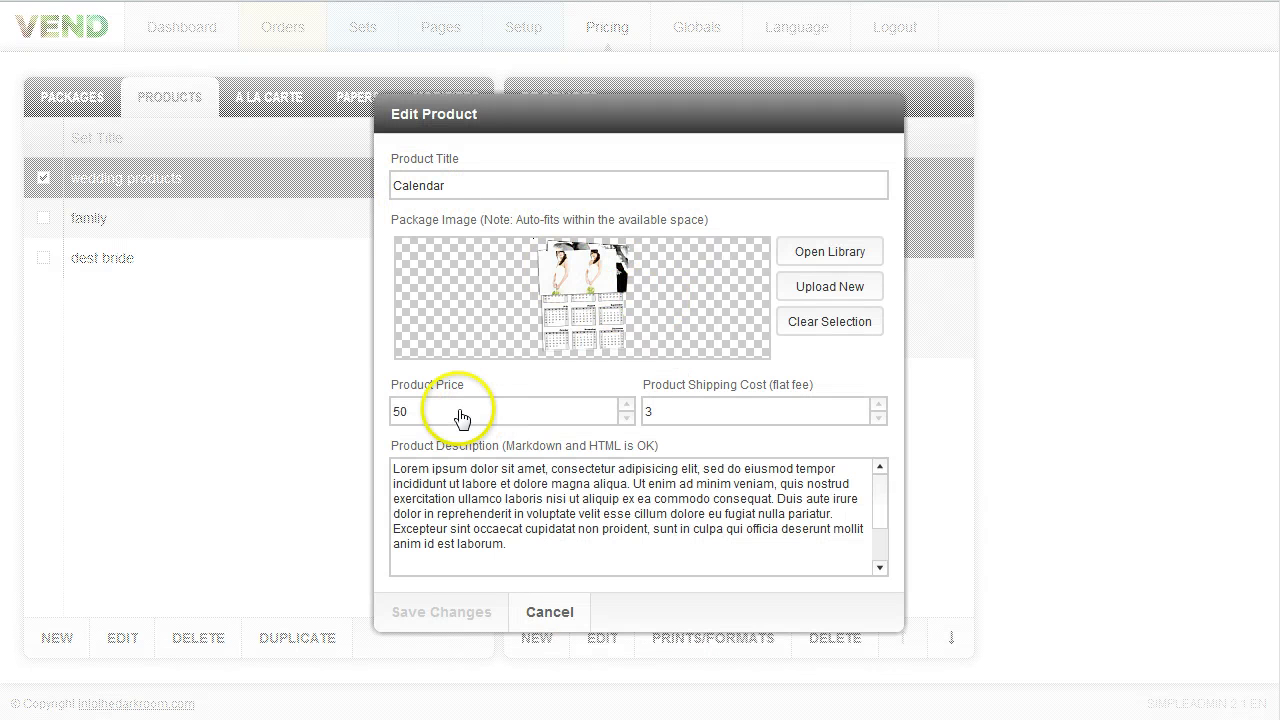
Step: Leave the Calendar product's editor without saving and view its list of prints and formats
{"action": "left_click", "coordinate": [547, 618]}
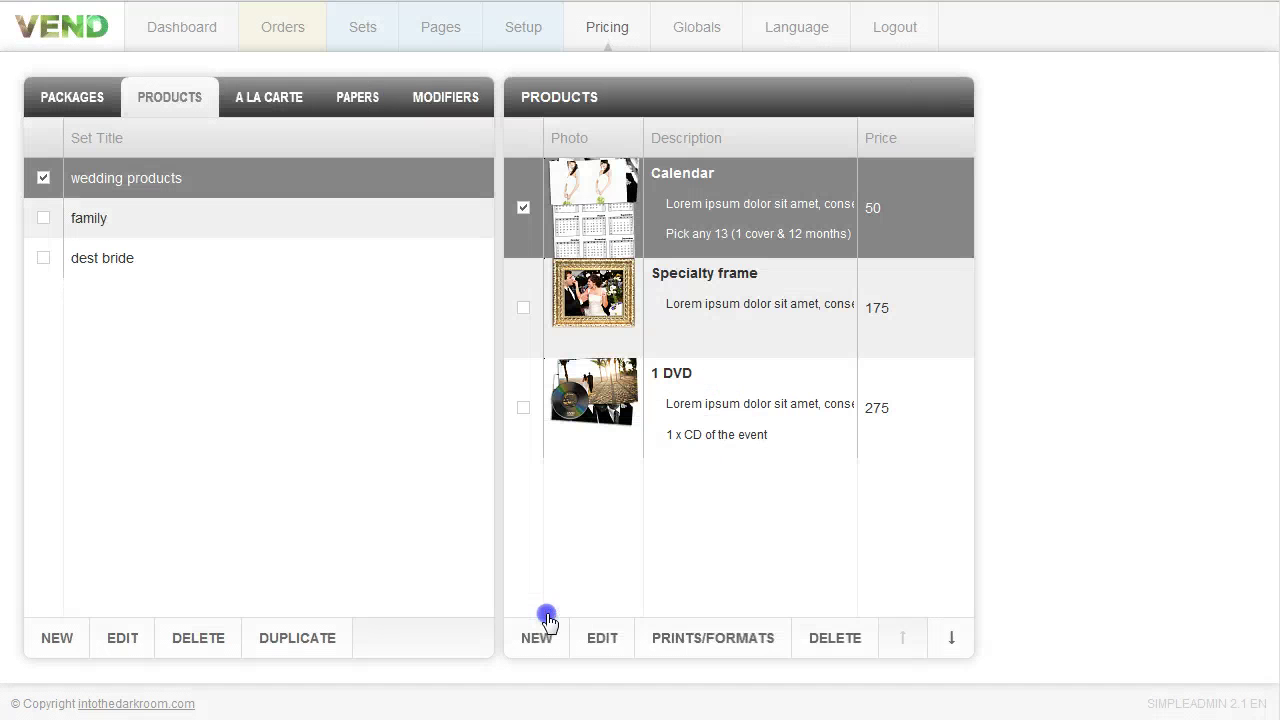
{"action": "left_click", "coordinate": [719, 640]}
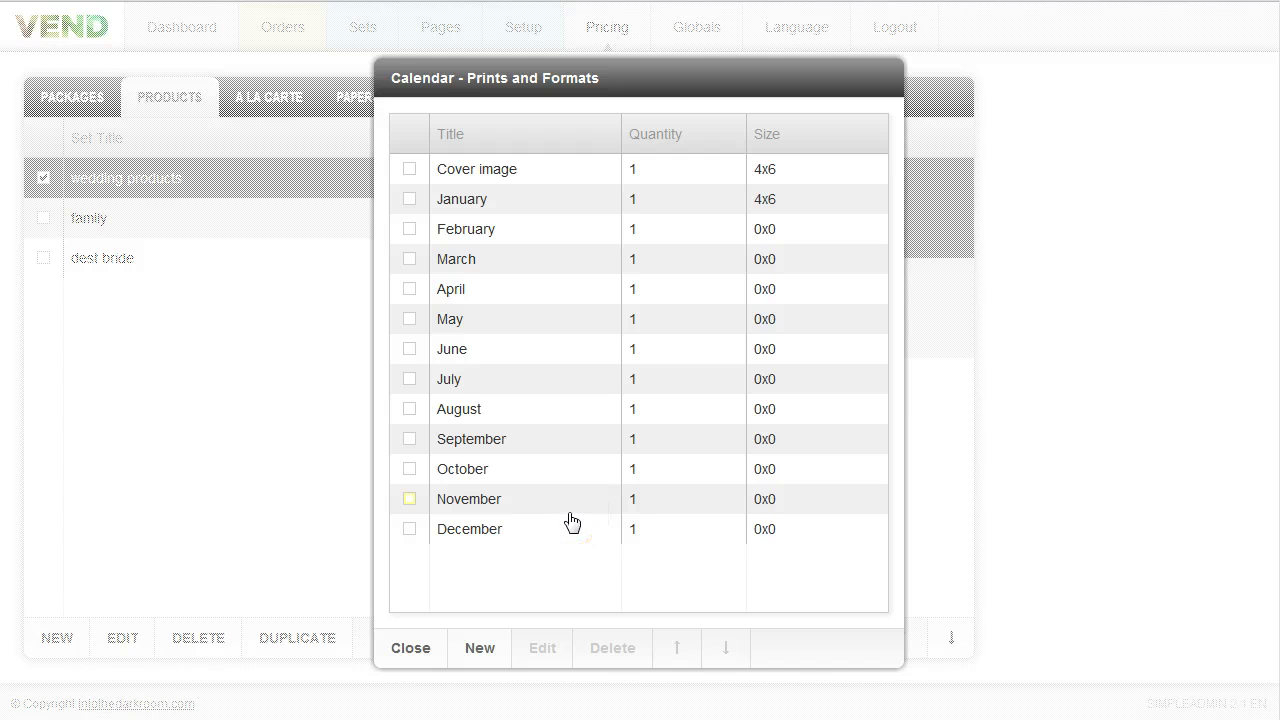
{"action": "left_click", "coordinate": [645, 175]}
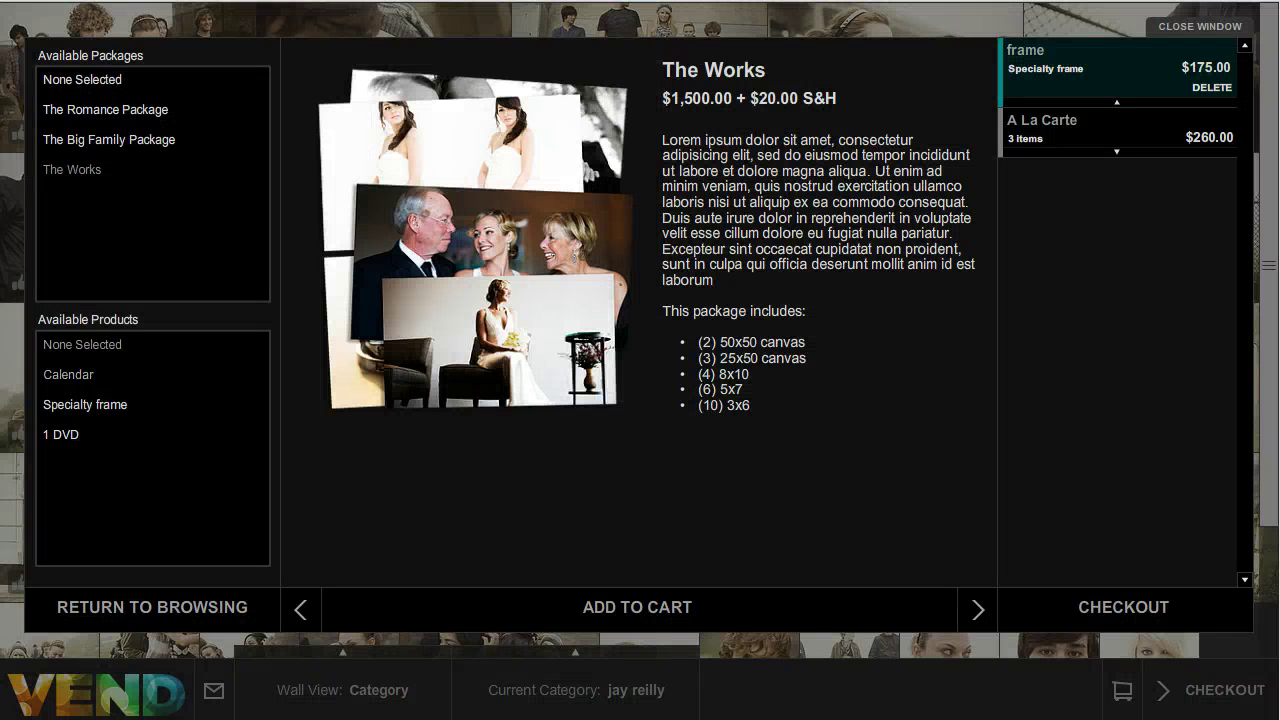
Step: Switch to the storefront and add the Calendar product to the cart with the nickname "cal 2012"
{"action": "left_click", "coordinate": [80, 376]}
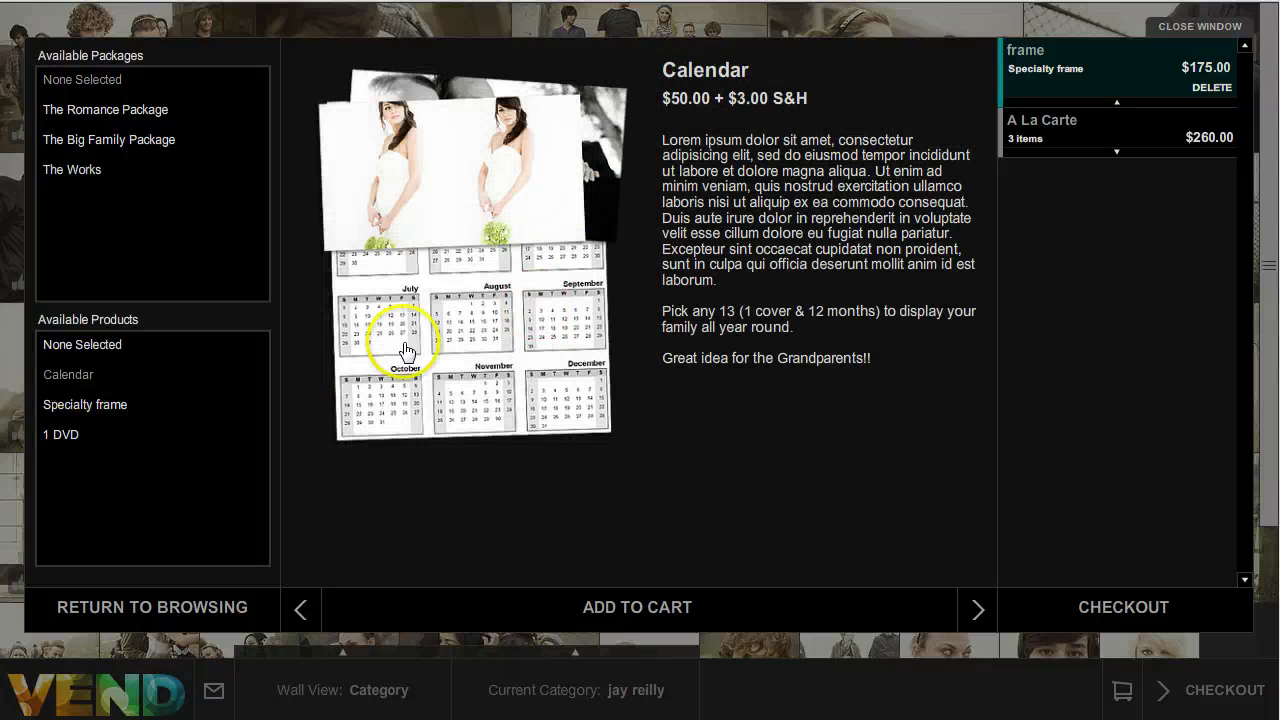
{"action": "left_click", "coordinate": [629, 606]}
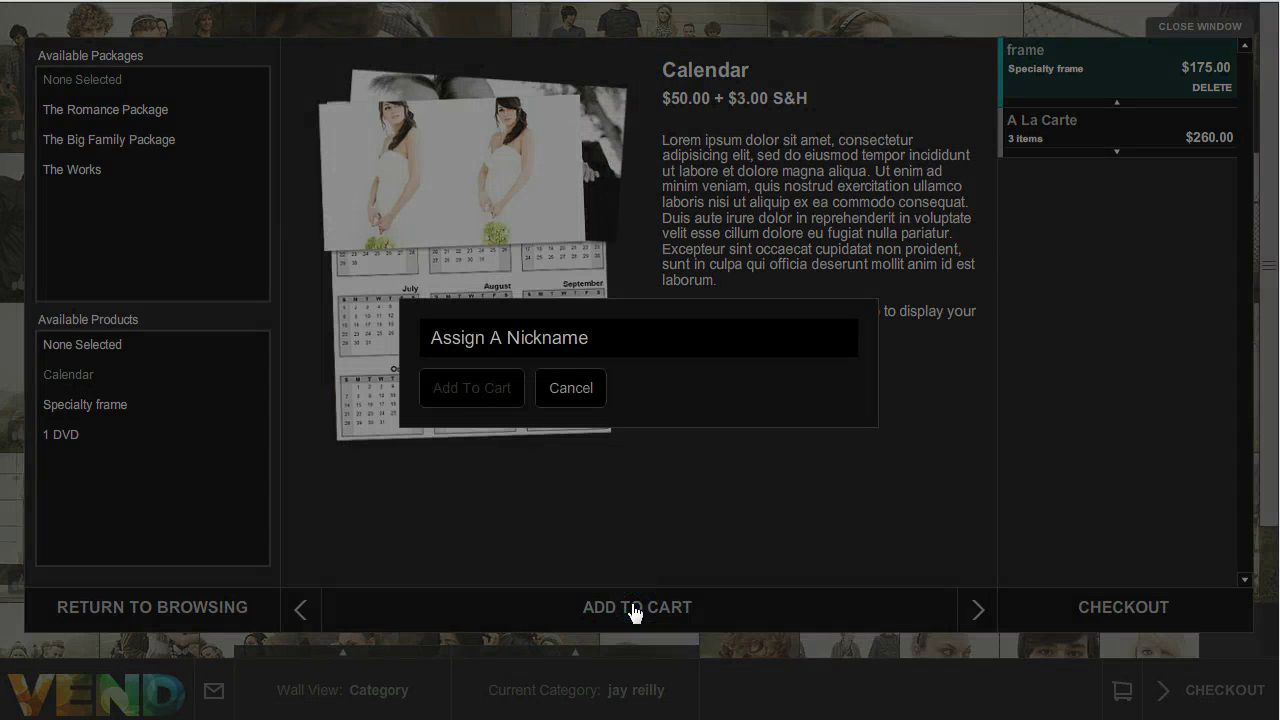
{"action": "left_click", "coordinate": [604, 340]}
{"action": "type", "text": "ca"}
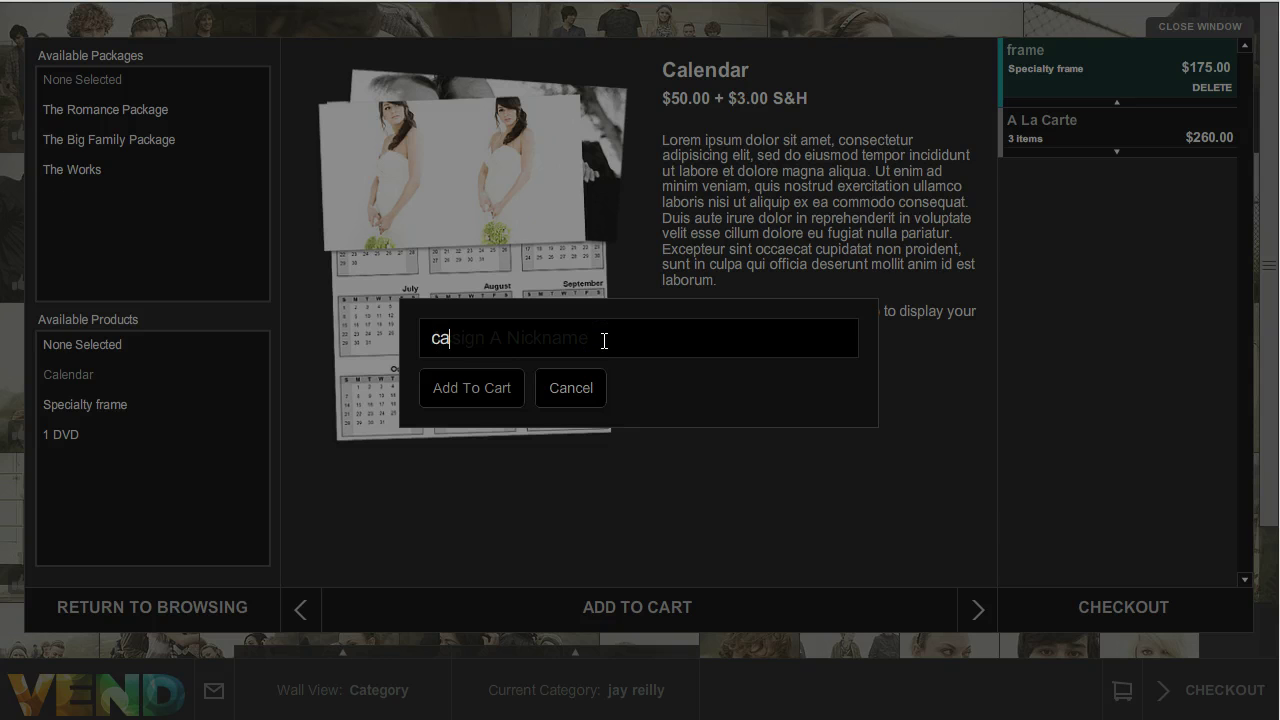
{"action": "type", "text": "l 2012"}
{"action": "left_click", "coordinate": [465, 390]}
{"action": "left_click", "coordinate": [1165, 30]}
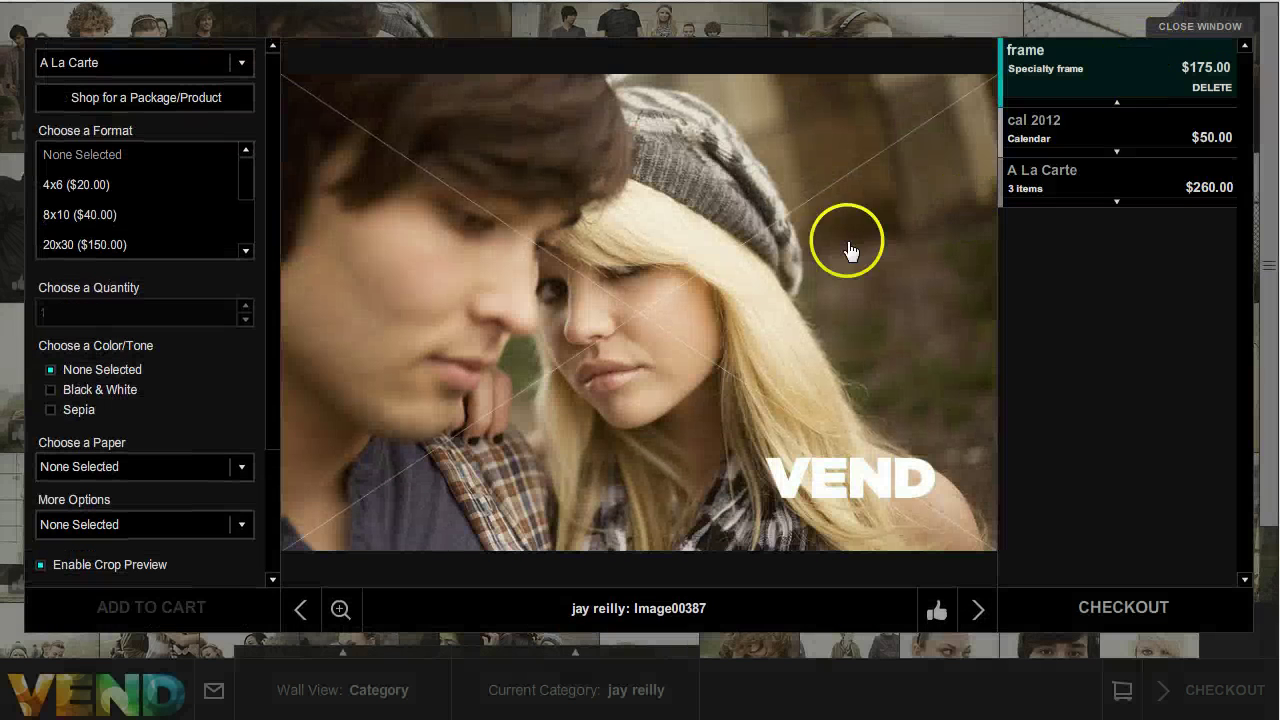
Step: Make cal 2012 the active cart item and add photo Image00387 to it as the Cover image
{"action": "left_click", "coordinate": [1070, 176]}
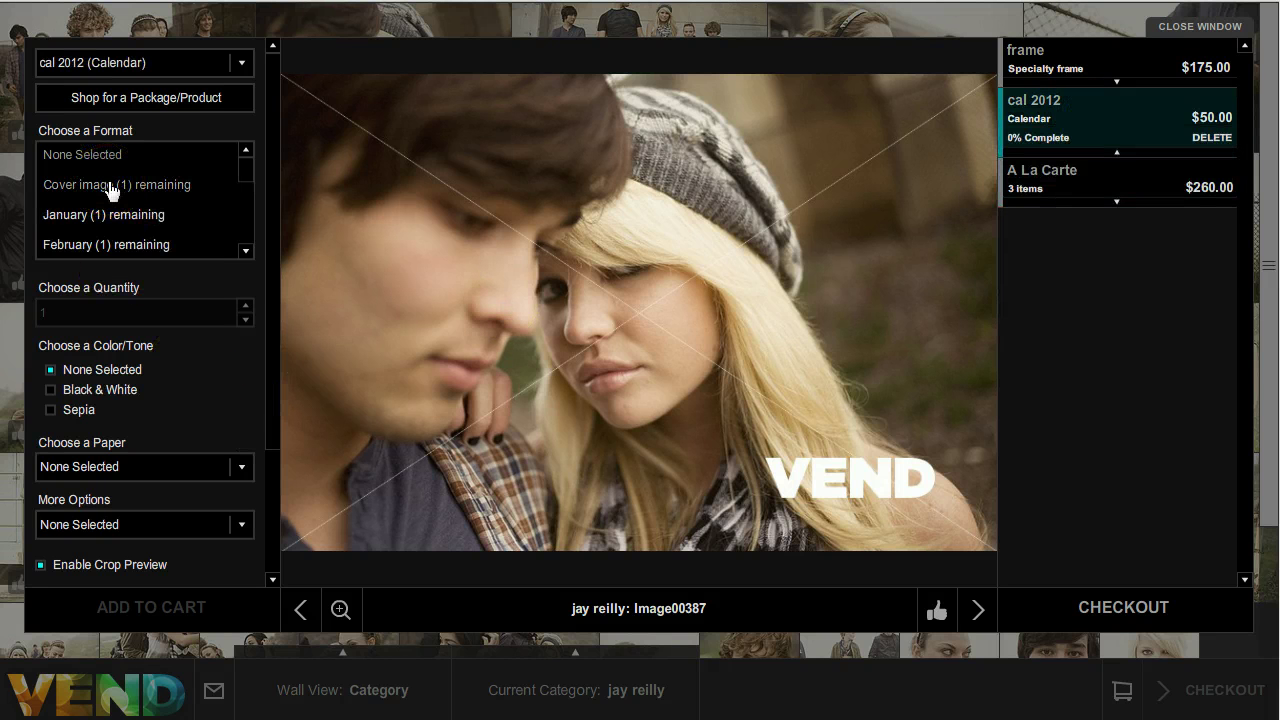
{"action": "left_click", "coordinate": [170, 190]}
{"action": "left_click", "coordinate": [128, 484]}
{"action": "left_click", "coordinate": [95, 607]}
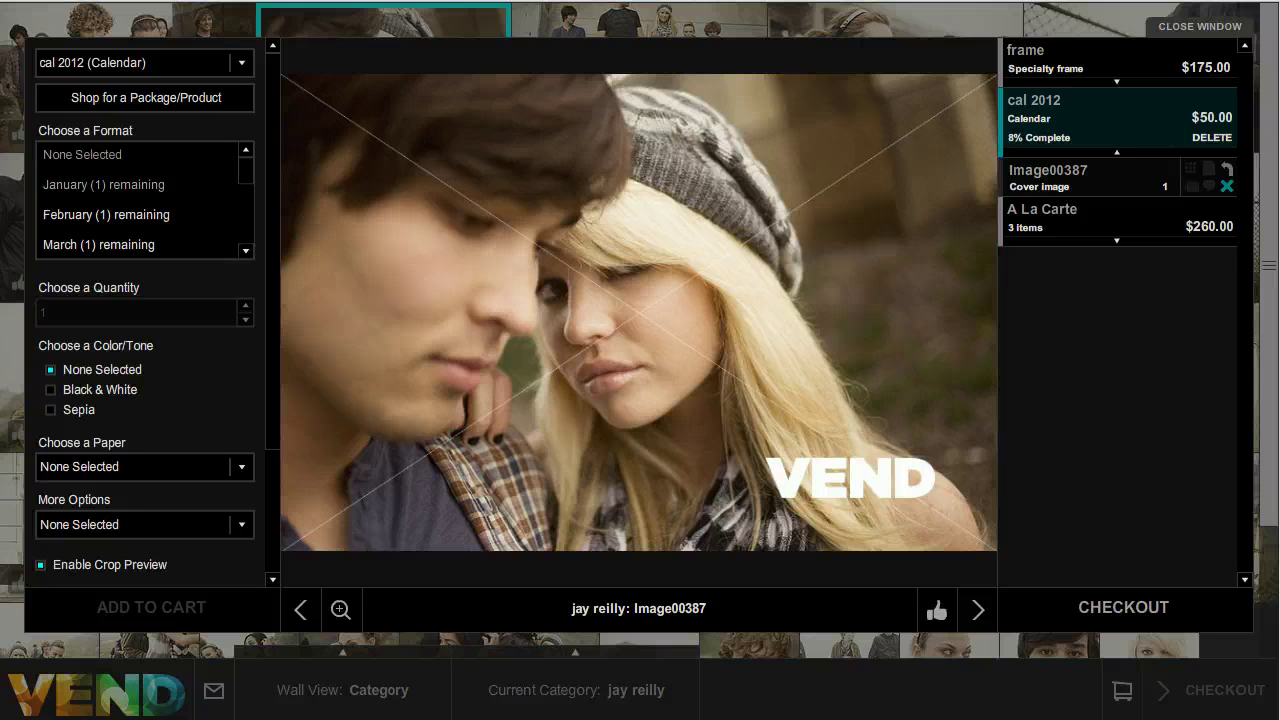
{"action": "left_click", "coordinate": [187, 200]}
{"action": "left_click", "coordinate": [164, 190]}
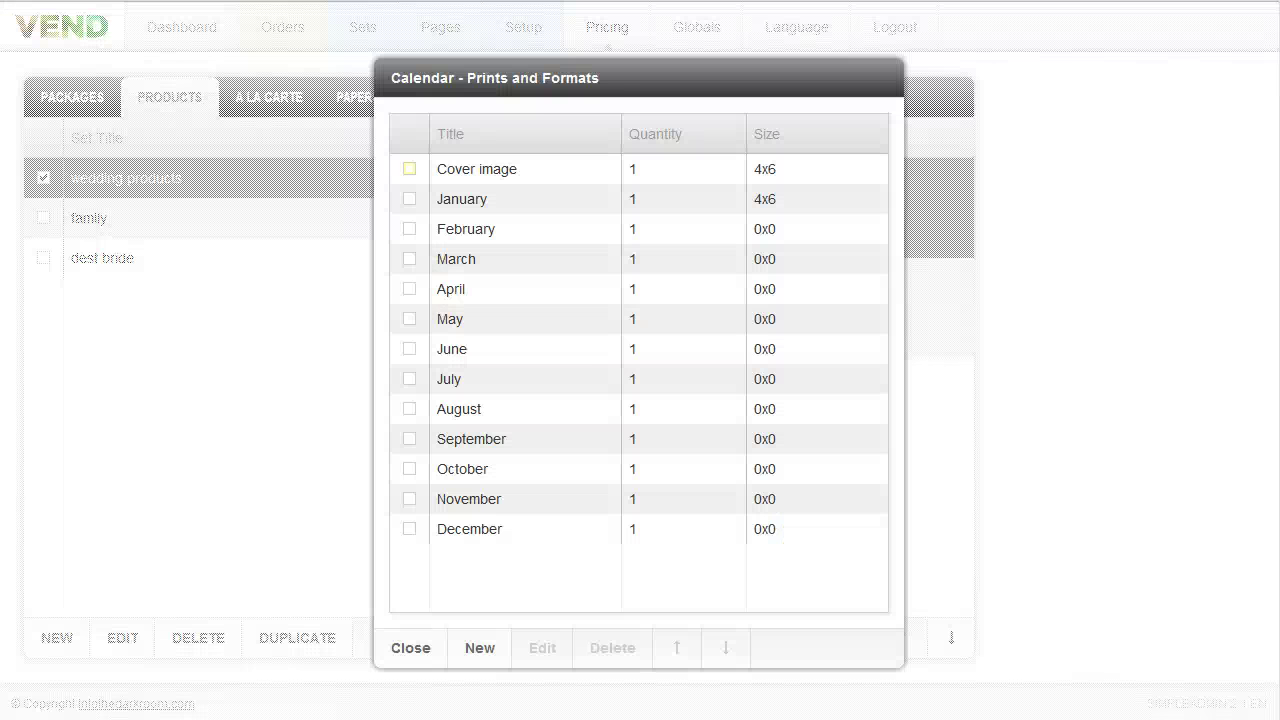
Step: Back in the pricing admin, start a product titled "cal" in the dest bride group with the test_packageB.png image
{"action": "left_click", "coordinate": [410, 648]}
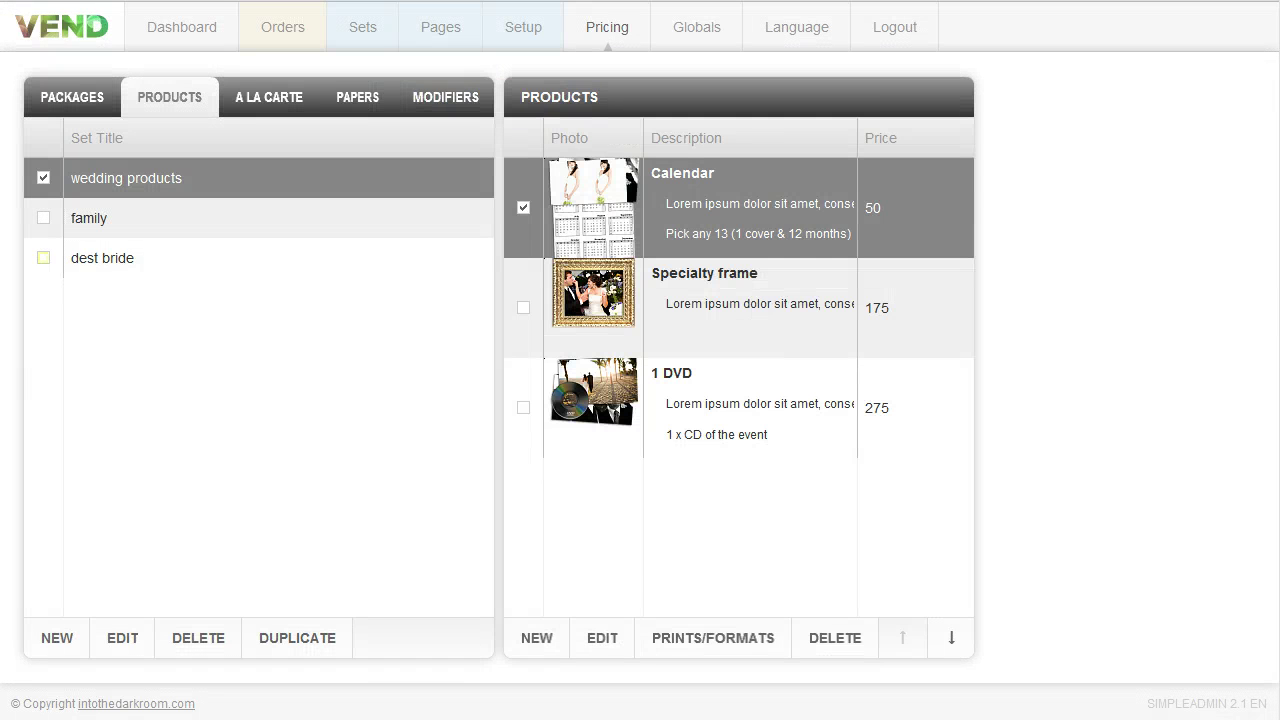
{"action": "left_click", "coordinate": [102, 258]}
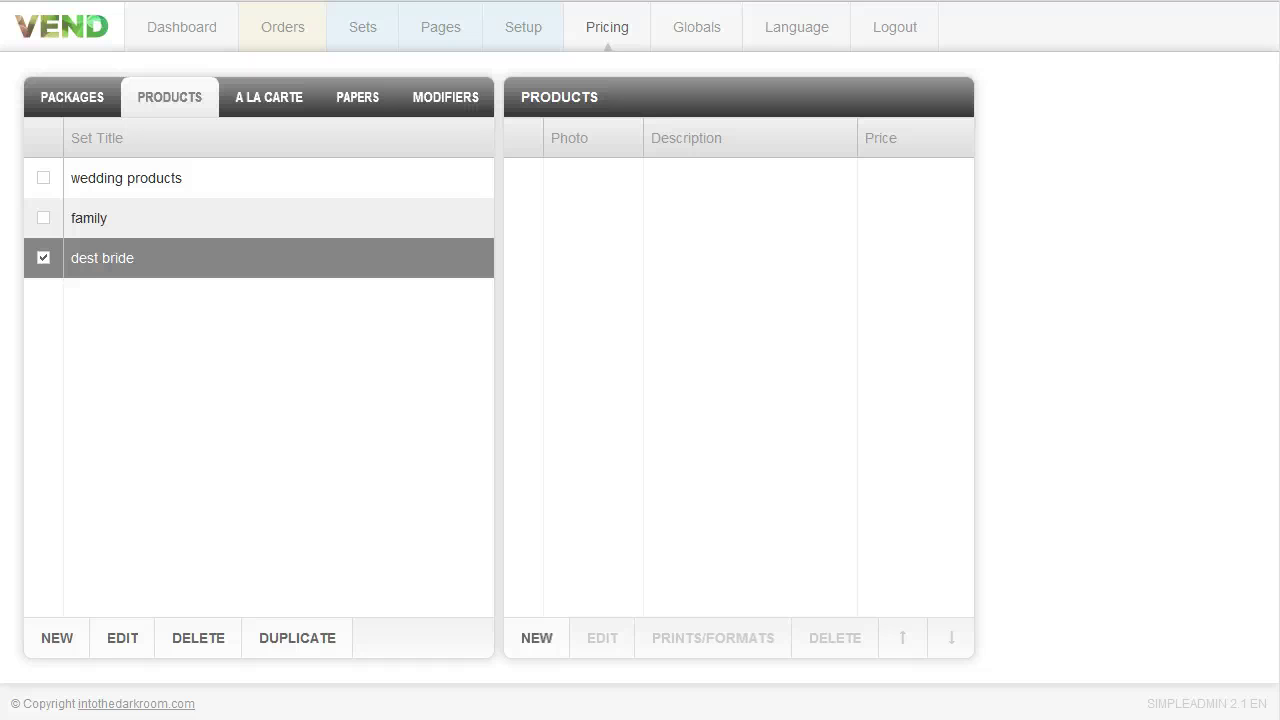
{"action": "left_click", "coordinate": [536, 638]}
{"action": "left_click", "coordinate": [491, 177]}
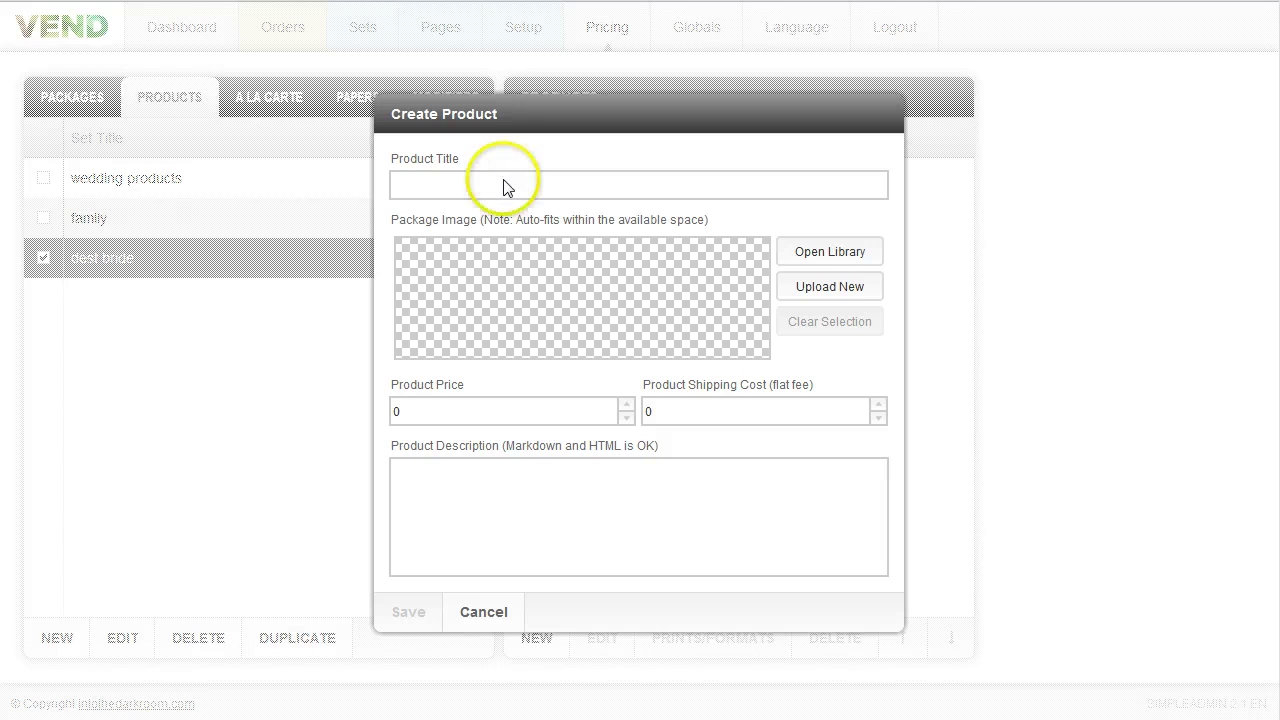
{"action": "type", "text": "cal"}
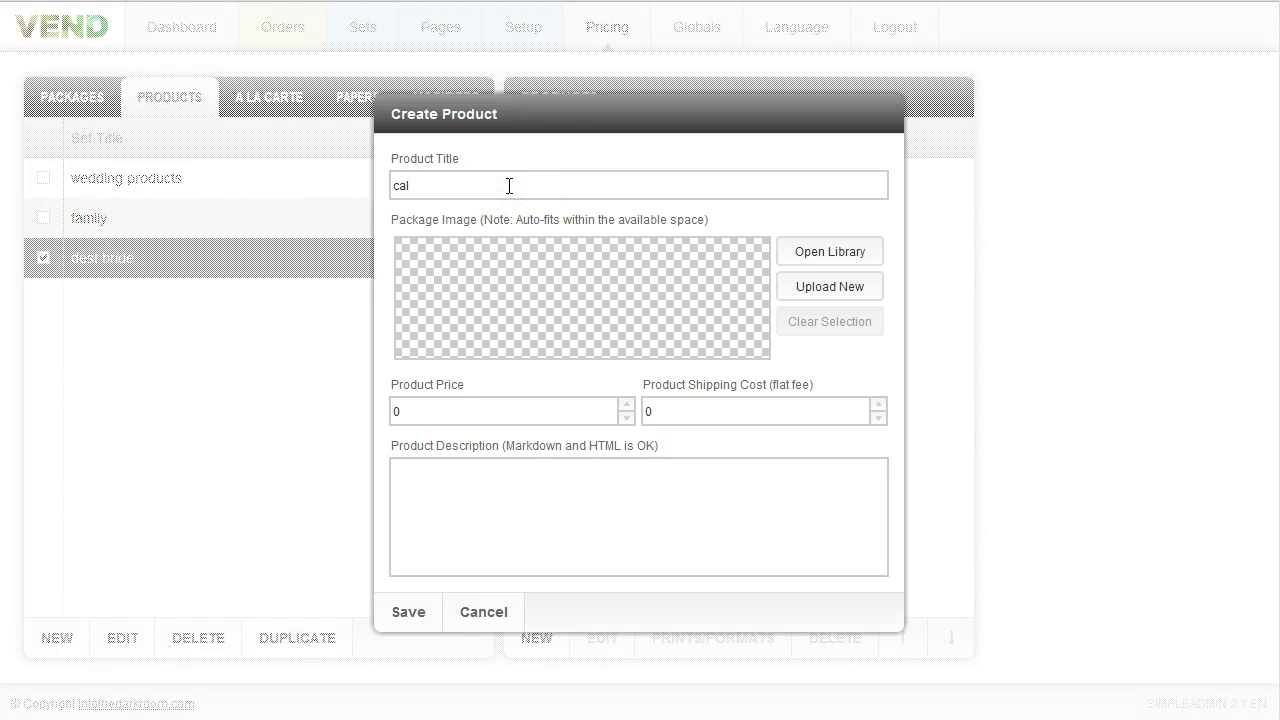
{"action": "left_click", "coordinate": [830, 251]}
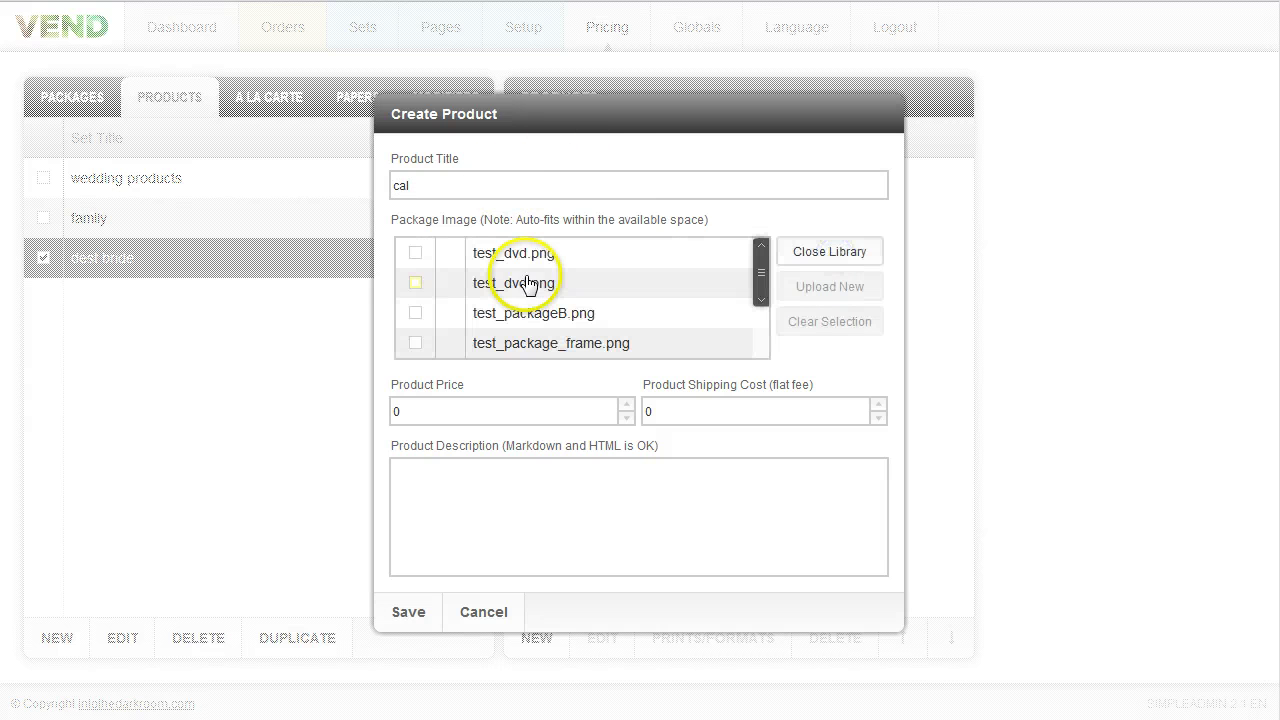
{"action": "left_click", "coordinate": [523, 316]}
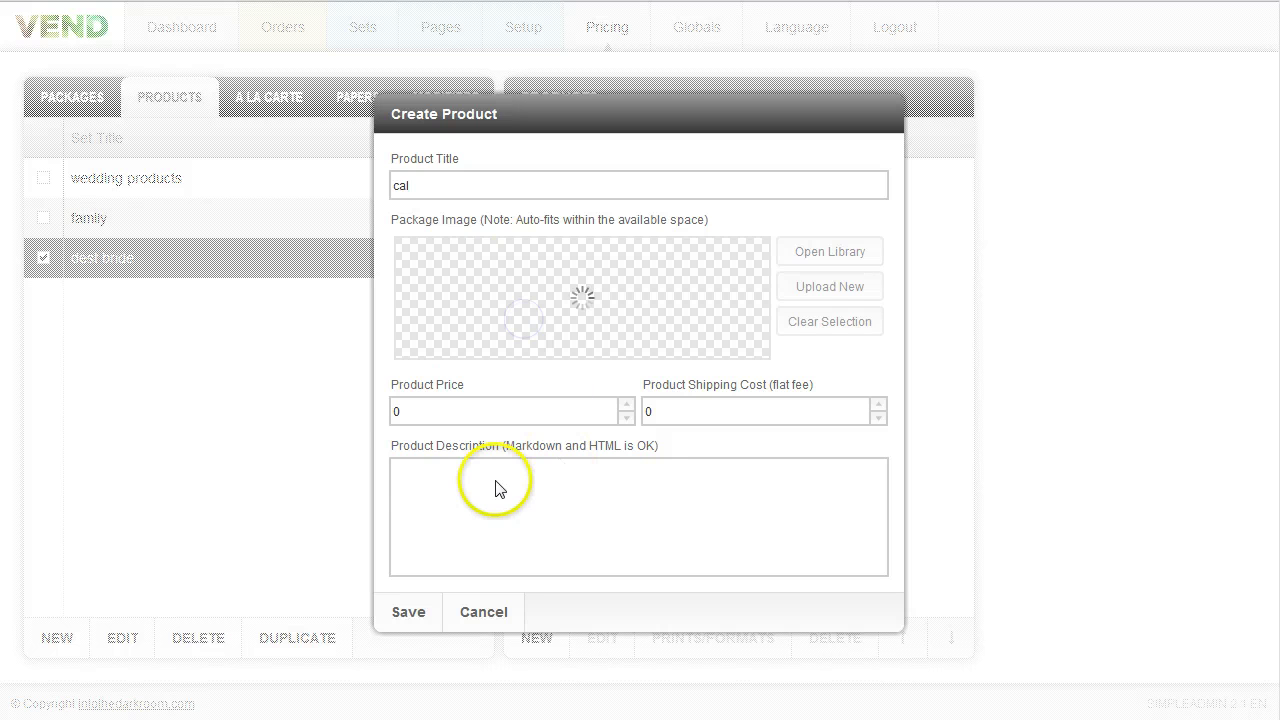
Step: Set the cal product's price to 50, shipping cost to 30 and description to "kjsdfhksdjfhkjdfh", and save it
{"action": "left_click_drag", "start_coordinate": [434, 406], "coordinate": [374, 420]}
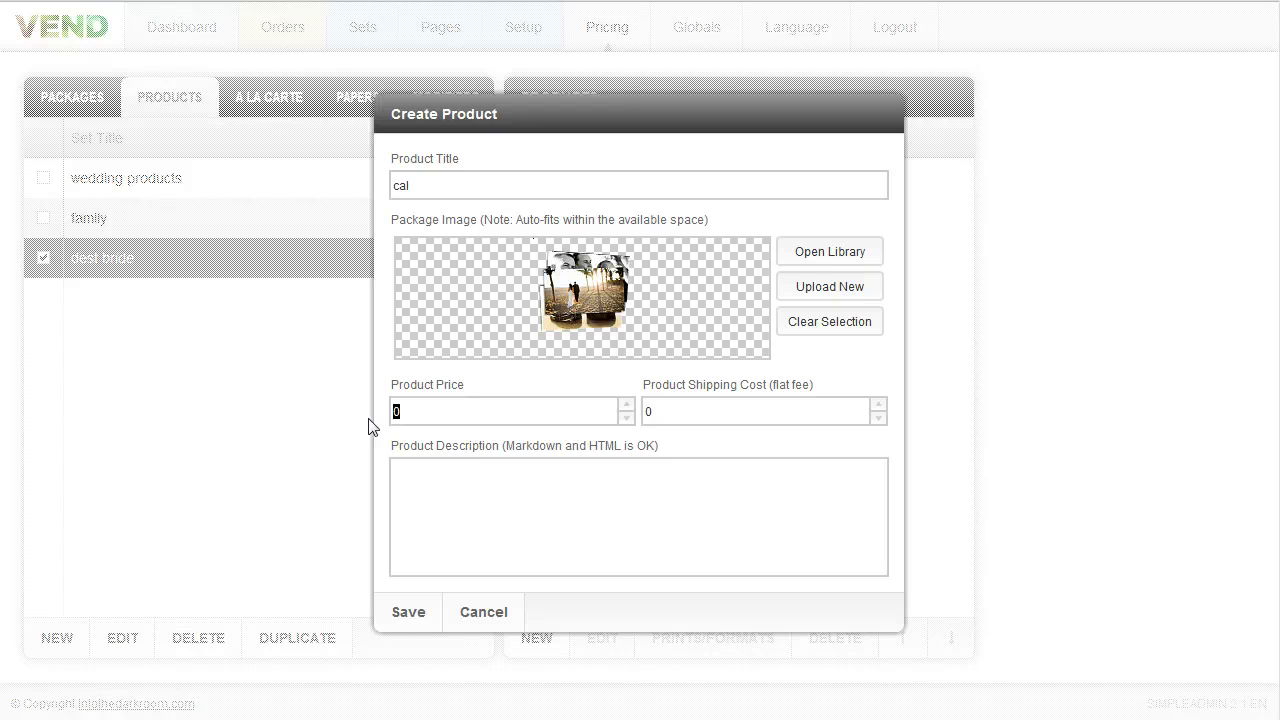
{"action": "type", "text": "50"}
{"action": "left_click_drag", "start_coordinate": [655, 414], "coordinate": [636, 416]}
{"action": "type", "text": "30"}
{"action": "left_click", "coordinate": [433, 480]}
{"action": "type", "text": "kjsdfhksdjfhkjdfh"}
{"action": "left_click", "coordinate": [404, 610]}
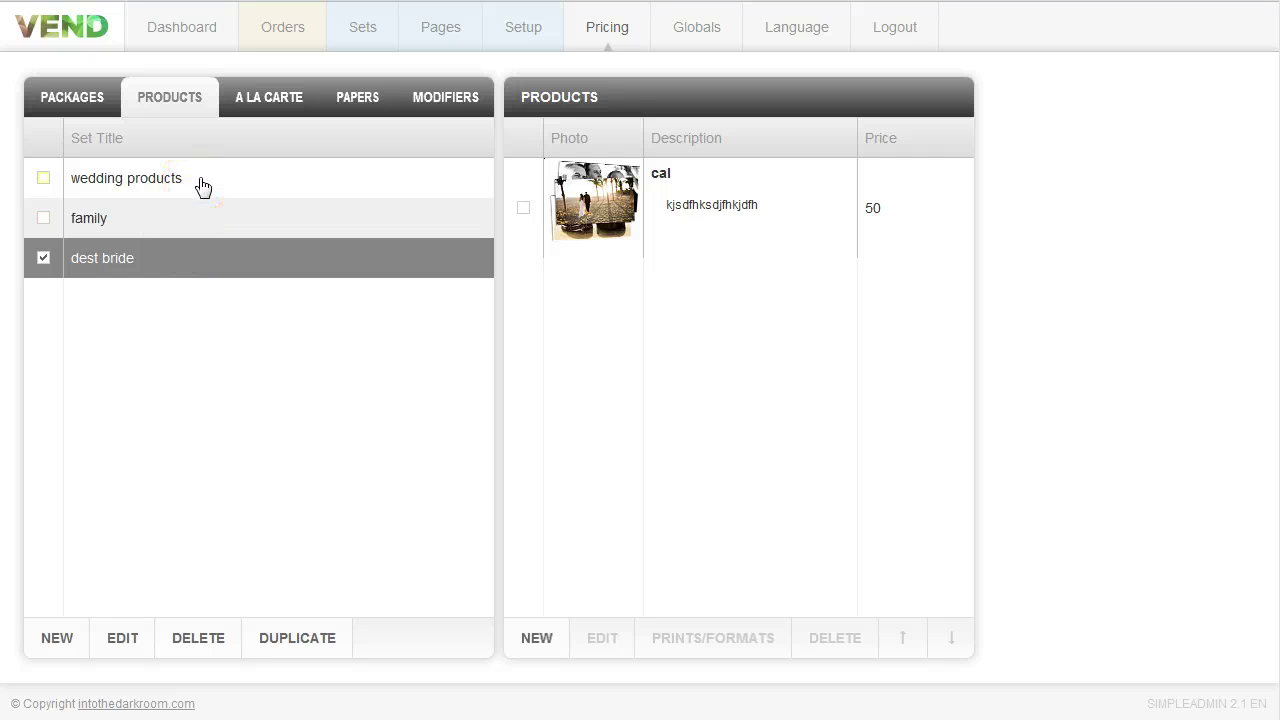
Step: View the papers in the Wedding clients and Baby Clients paper groups
{"action": "left_click", "coordinate": [124, 277]}
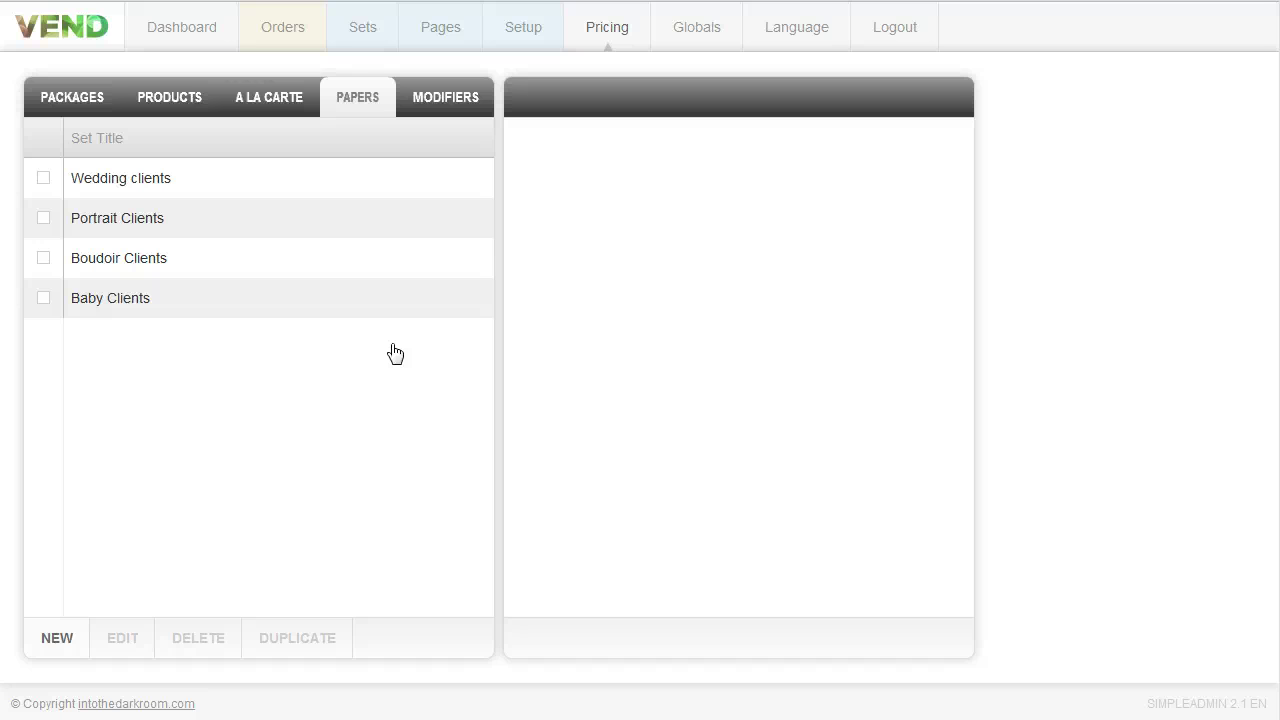
{"action": "left_click", "coordinate": [223, 186]}
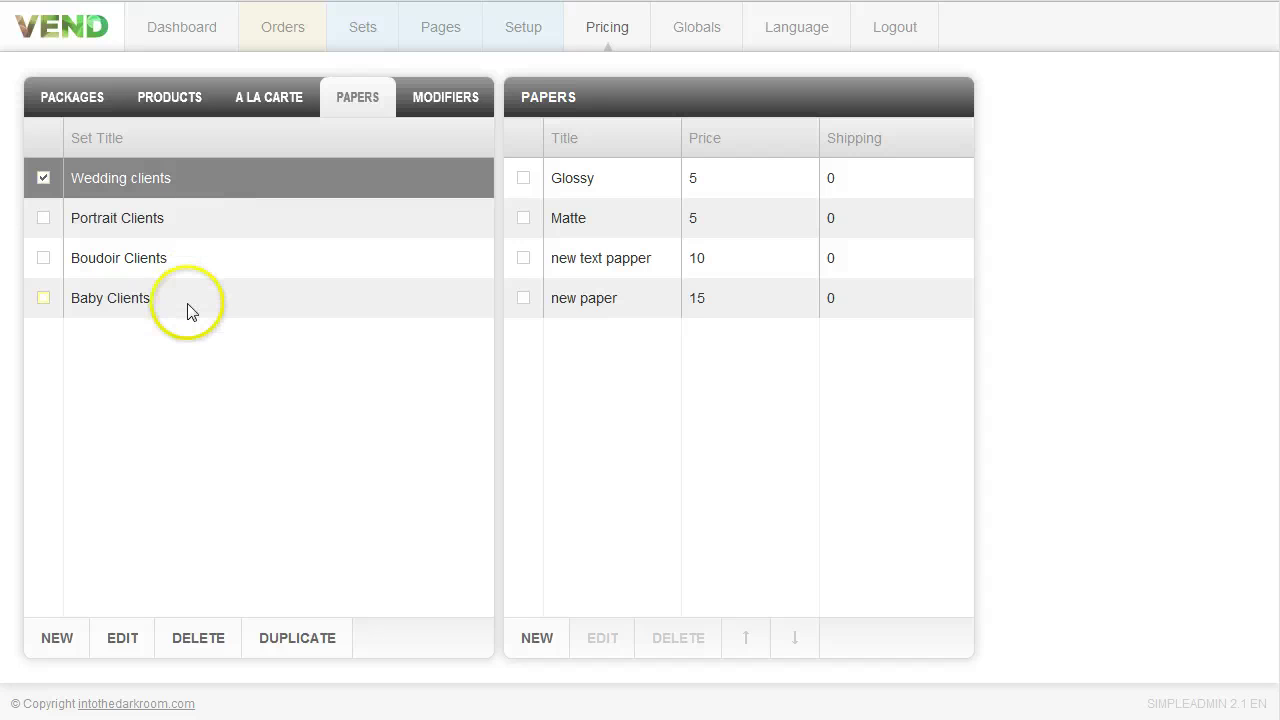
{"action": "left_click", "coordinate": [187, 302]}
{"action": "left_click", "coordinate": [197, 180]}
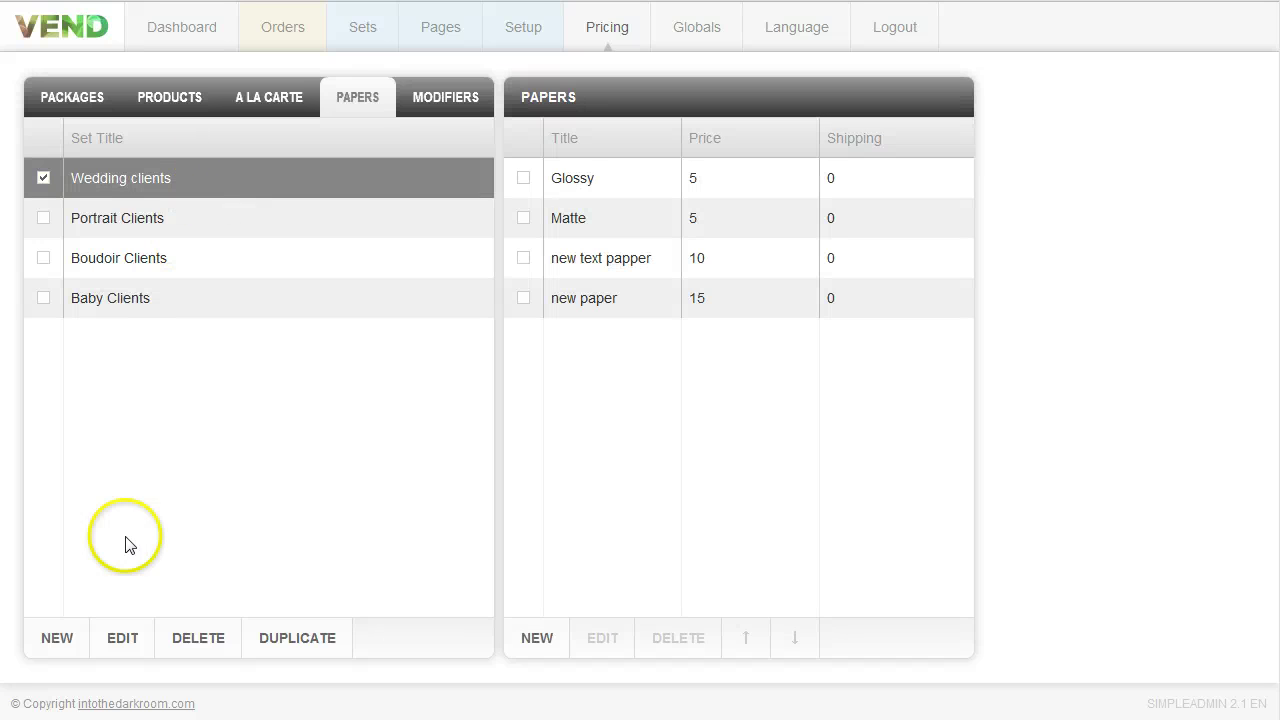
Step: Create a new paper group titled "dest weddings"
{"action": "left_click", "coordinate": [66, 632]}
{"action": "left_click", "coordinate": [486, 368]}
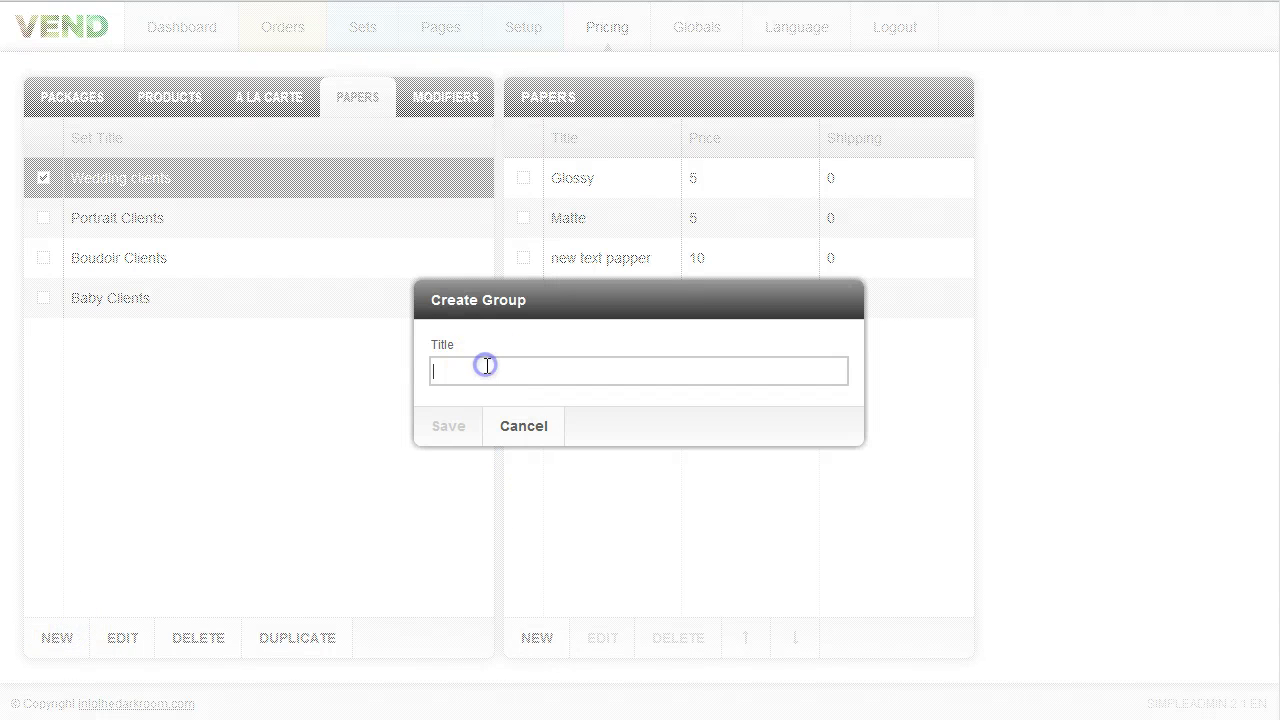
{"action": "type", "text": "dest weddings"}
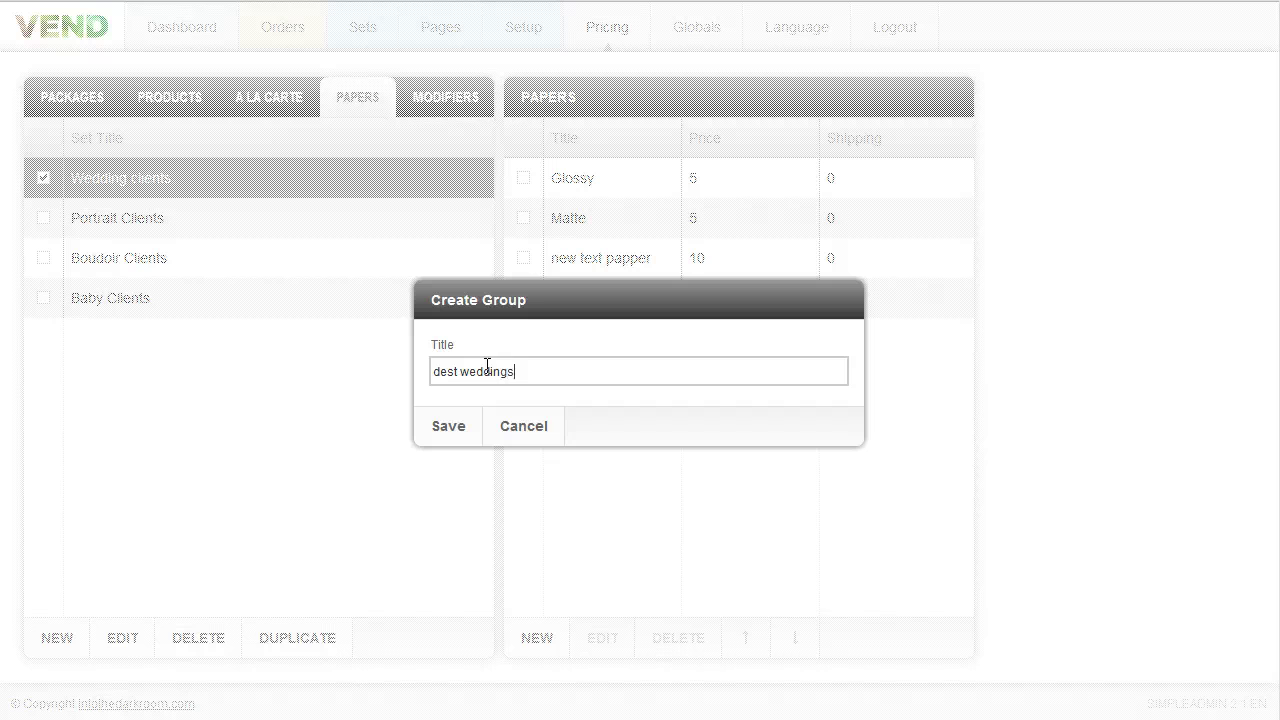
{"action": "left_click", "coordinate": [466, 427]}
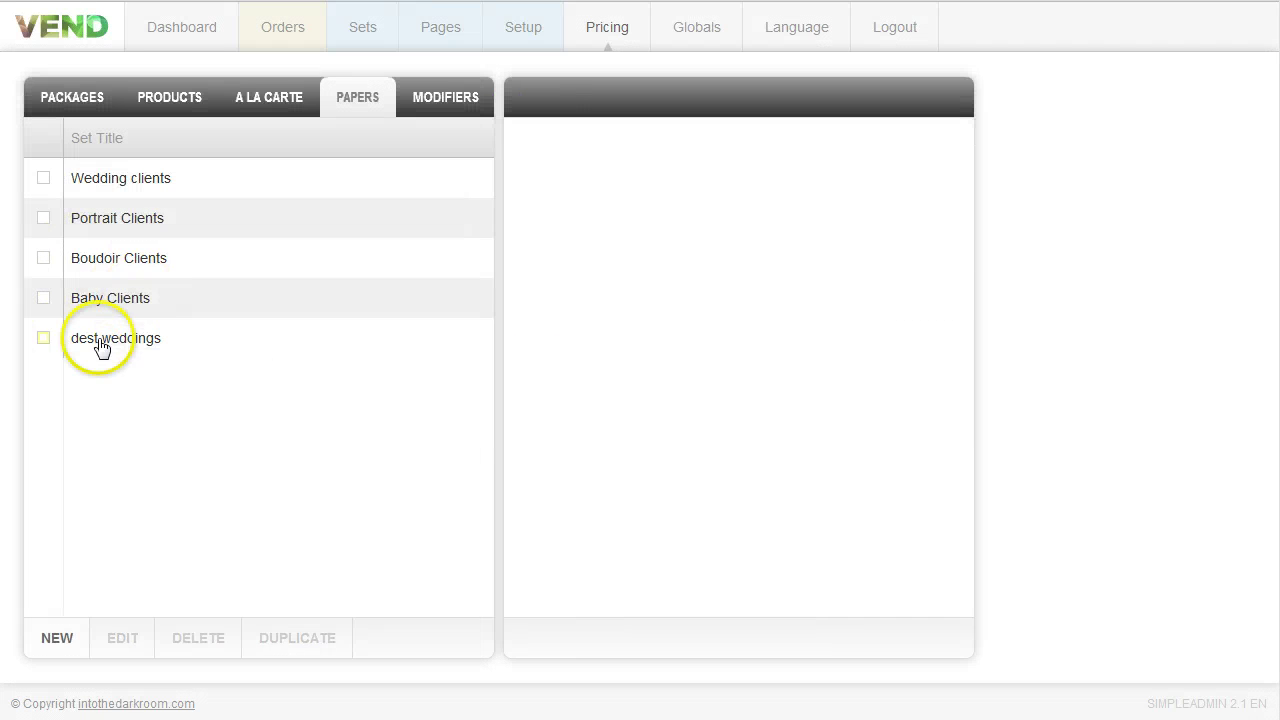
Step: Add a paper titled "glossy" with a price of 5 to the dest weddings group
{"action": "left_click", "coordinate": [101, 346]}
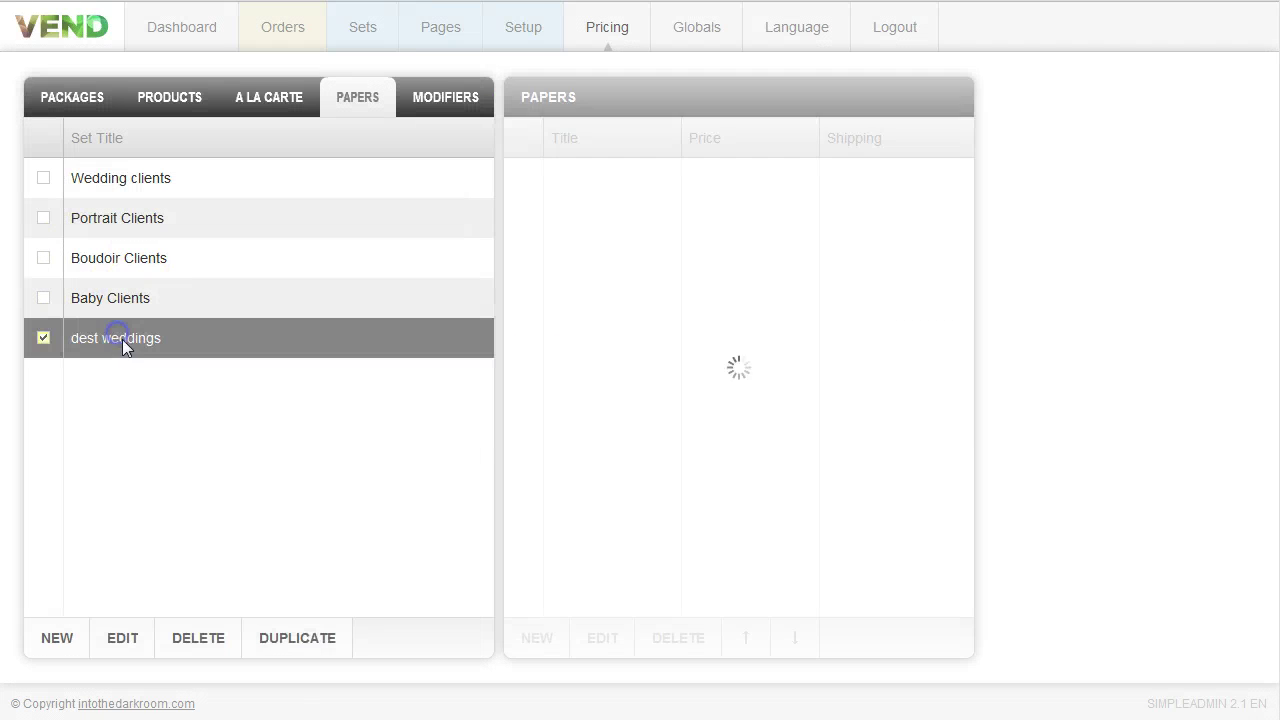
{"action": "left_click", "coordinate": [548, 640]}
{"action": "left_click", "coordinate": [458, 307]}
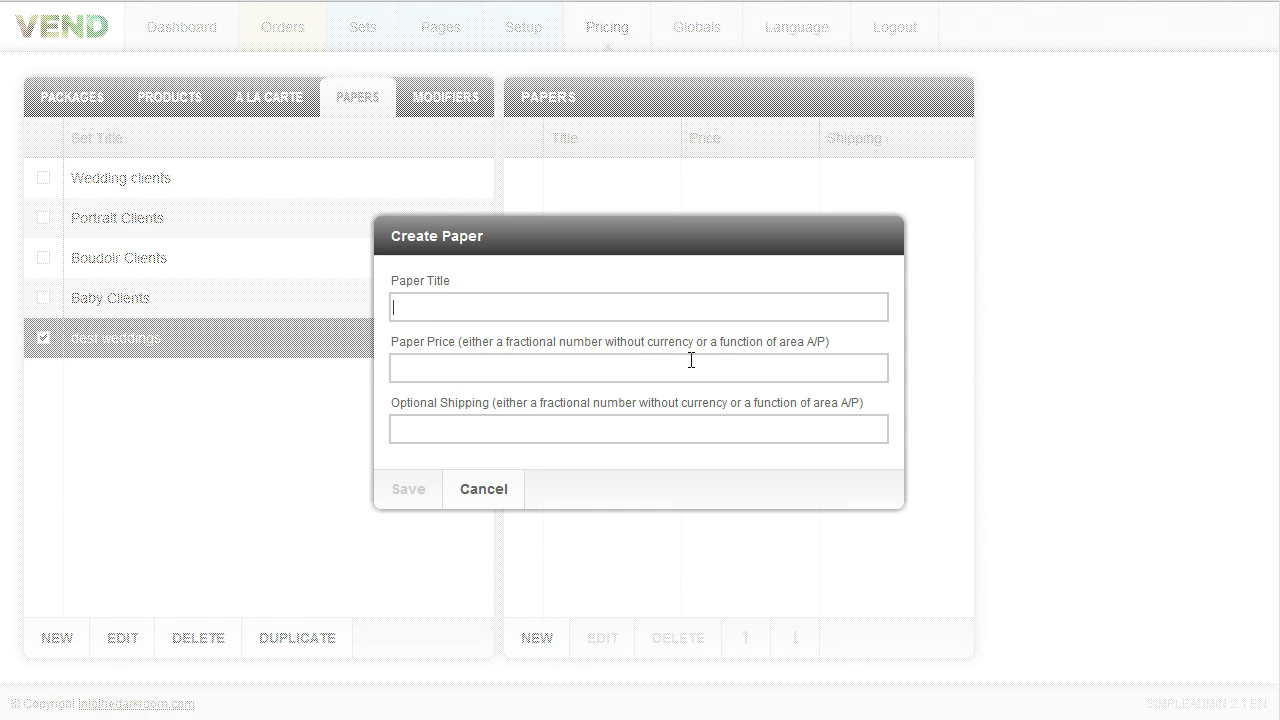
{"action": "type", "text": "glossy"}
{"action": "left_click", "coordinate": [474, 366]}
{"action": "type", "text": "5"}
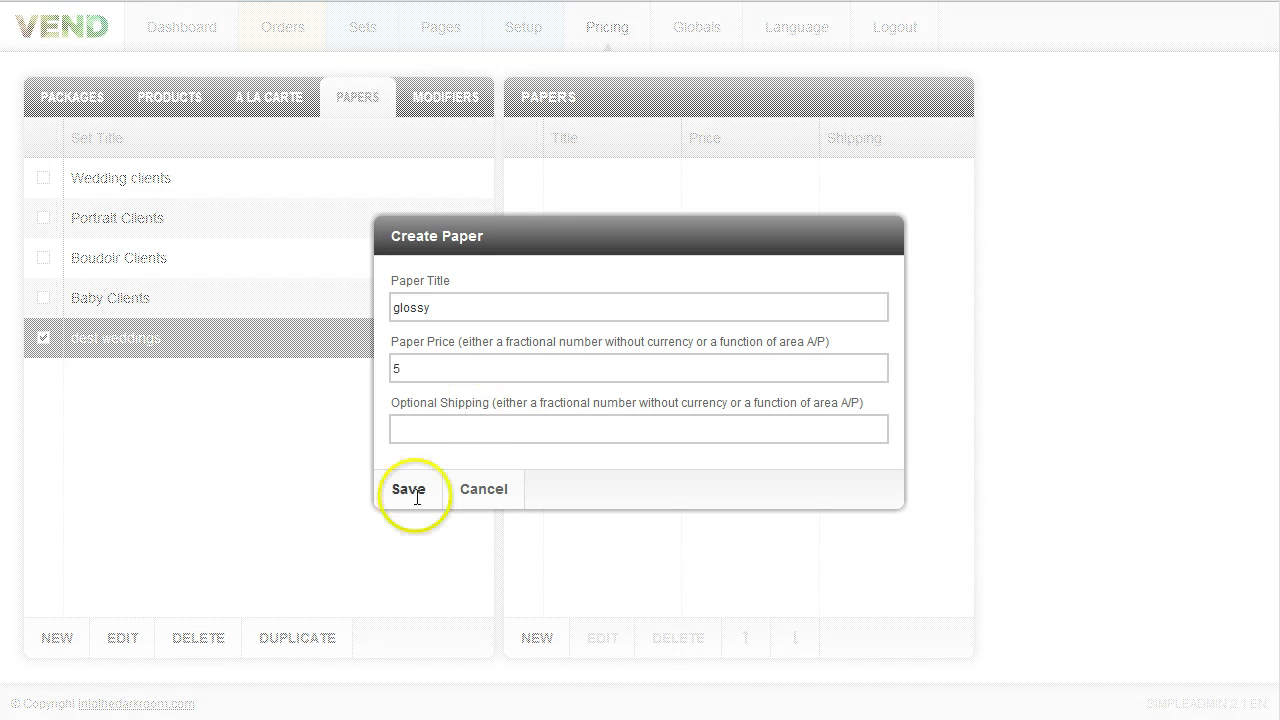
{"action": "left_click", "coordinate": [410, 494]}
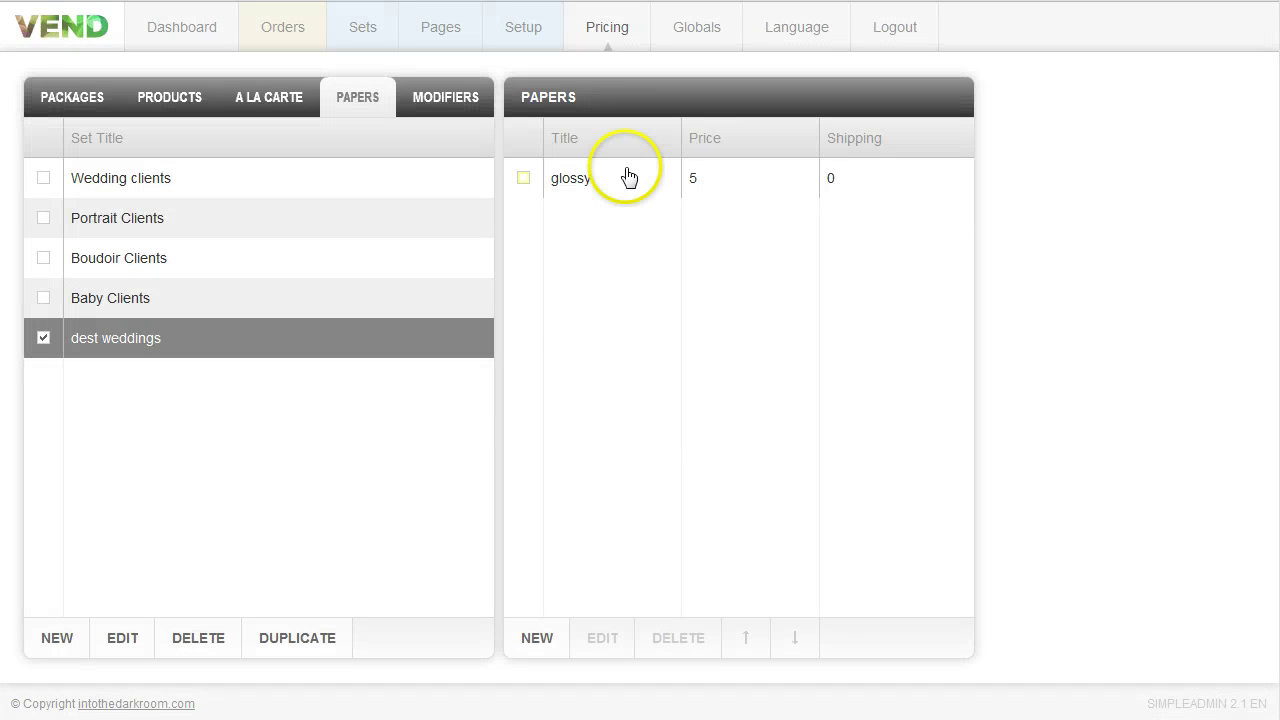
Step: Add a second paper titled "text" with a price of 10 to the dest weddings group
{"action": "left_click", "coordinate": [535, 625]}
{"action": "left_click", "coordinate": [476, 315]}
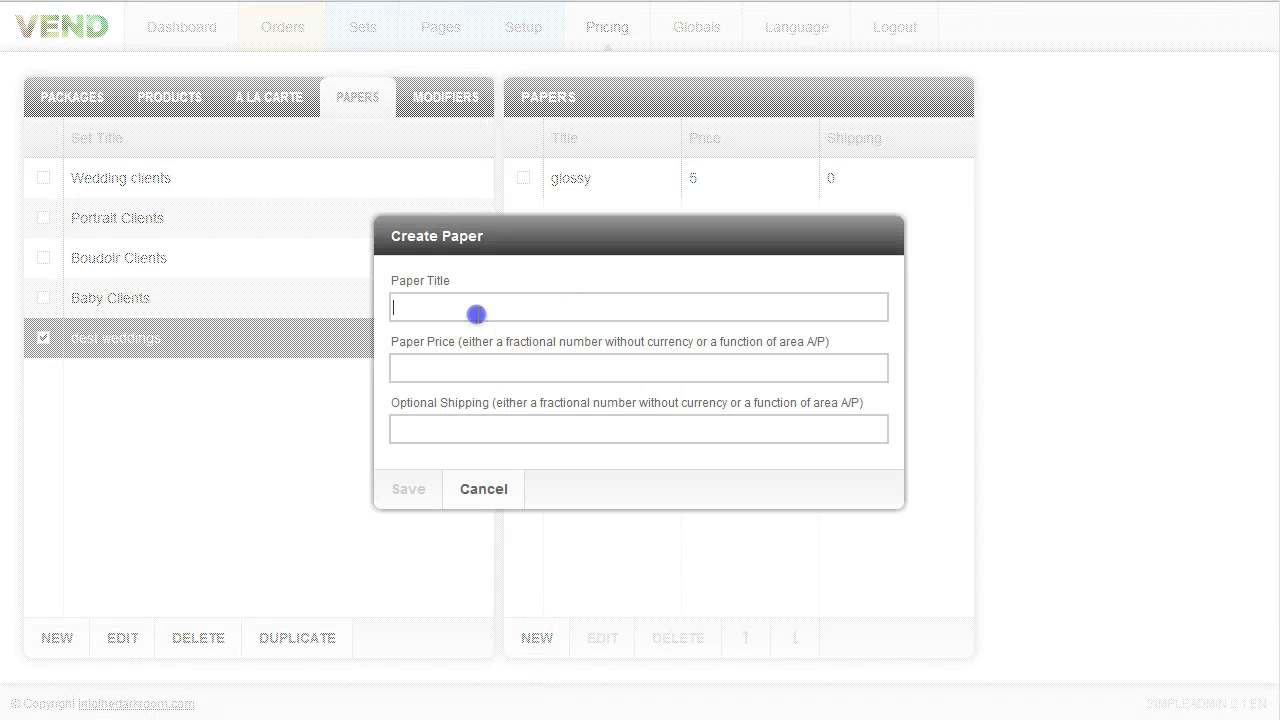
{"action": "type", "text": "ma"}
{"action": "key", "text": "BackSpace"}
{"action": "type", "text": "text"}
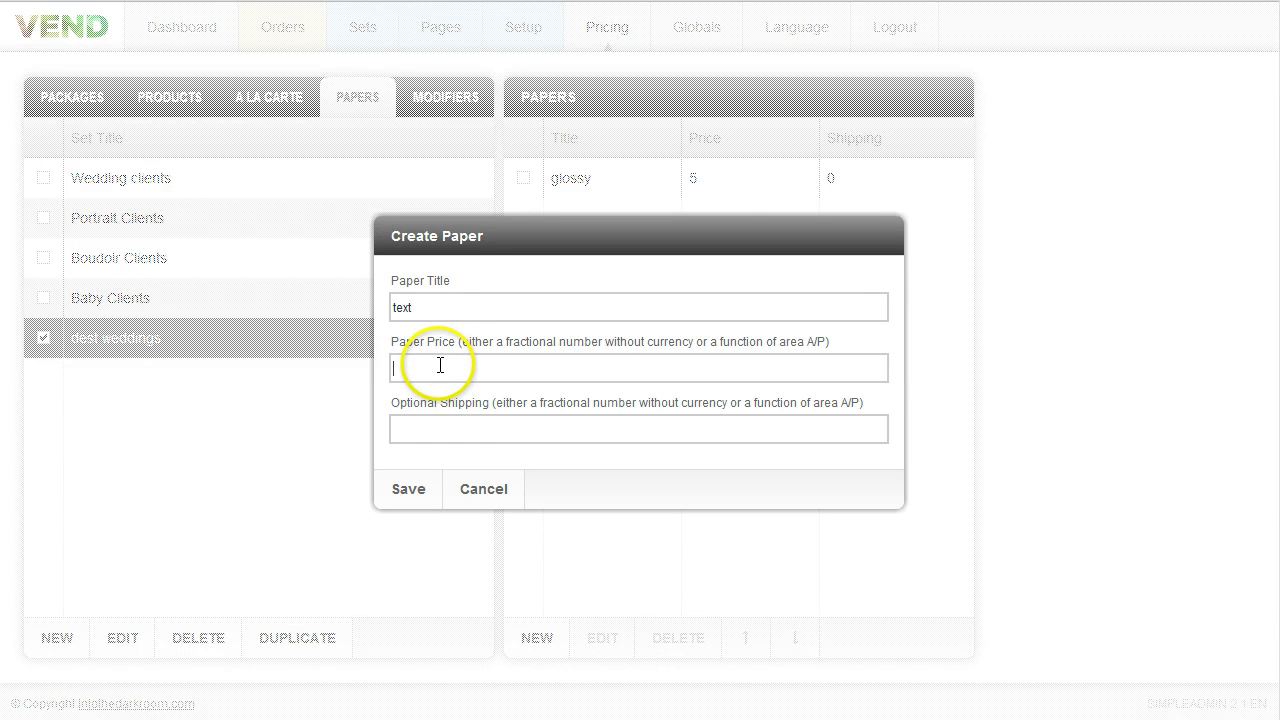
{"action": "left_click", "coordinate": [410, 488]}
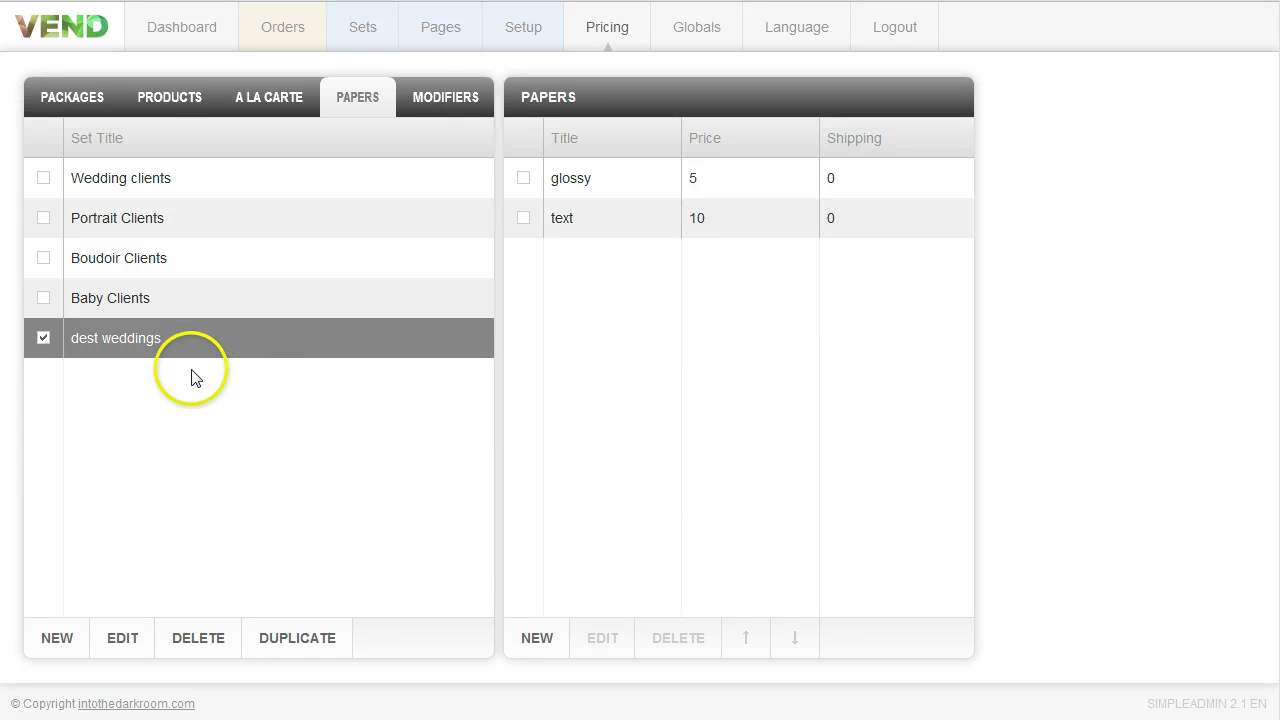
Step: View the modifiers in the wedding clients group and the paper choices offered in the storefront
{"action": "left_click", "coordinate": [445, 97]}
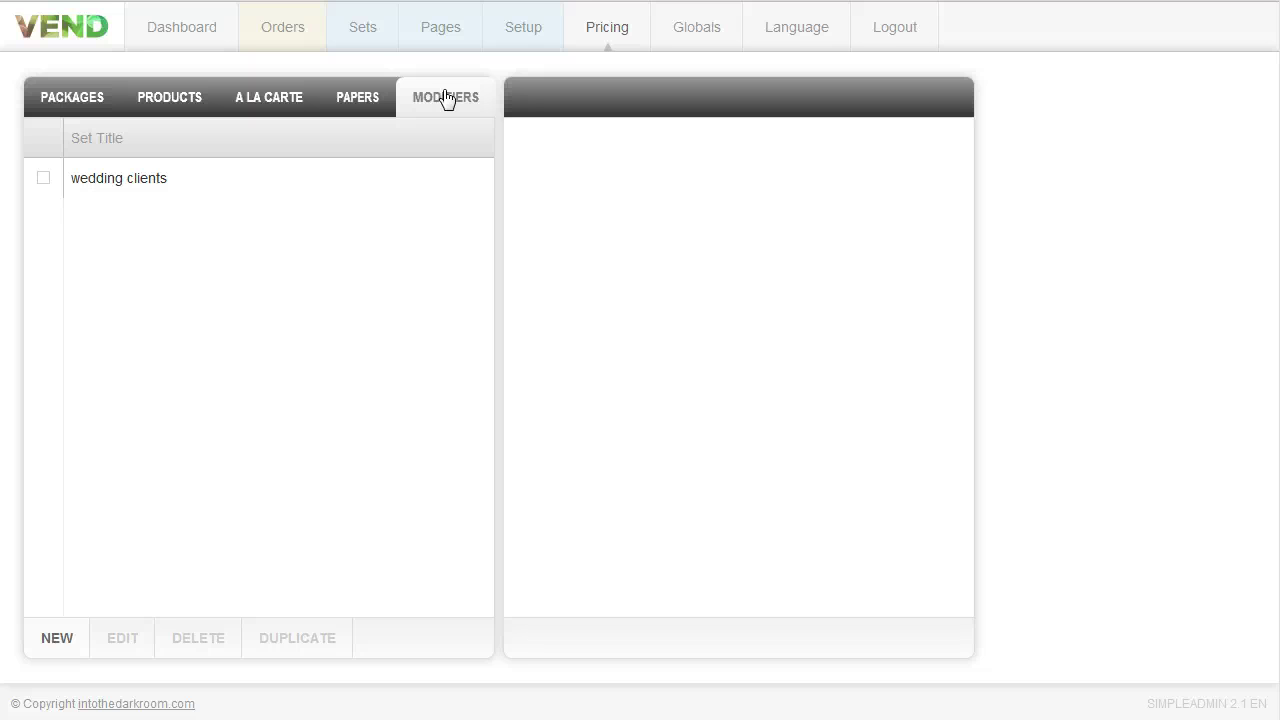
{"action": "left_click", "coordinate": [172, 181]}
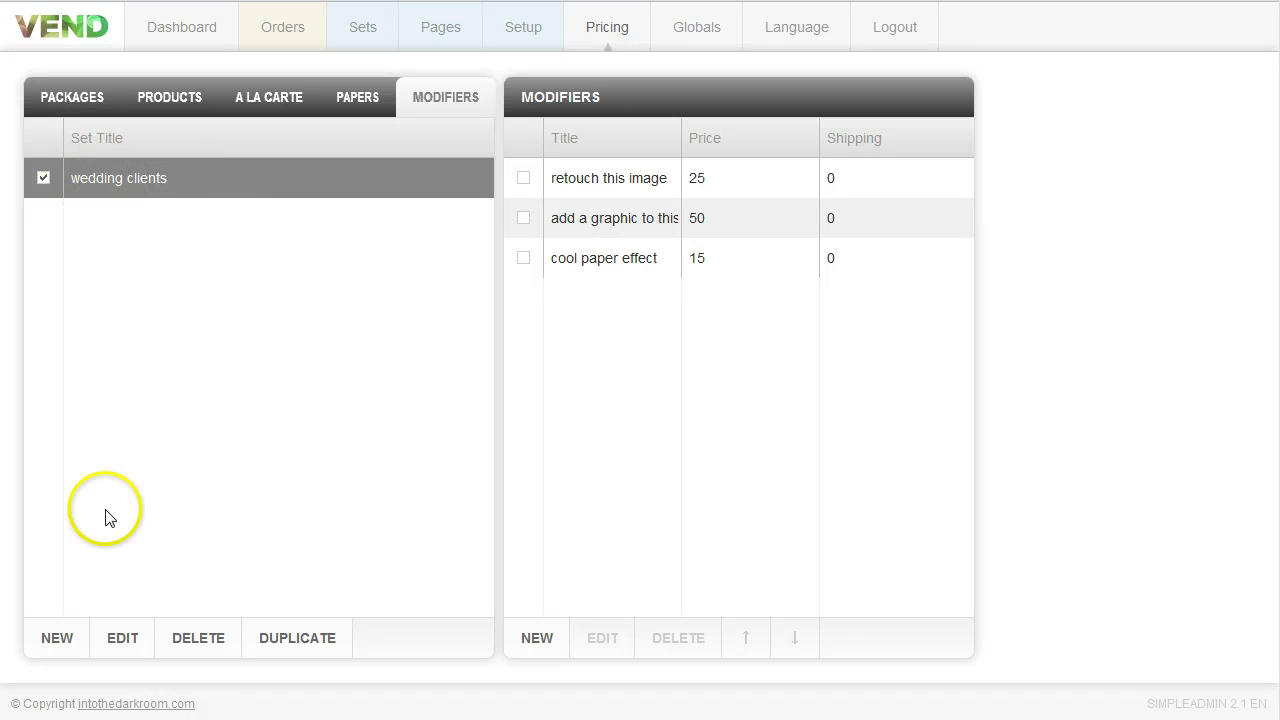
{"action": "left_click", "coordinate": [604, 183]}
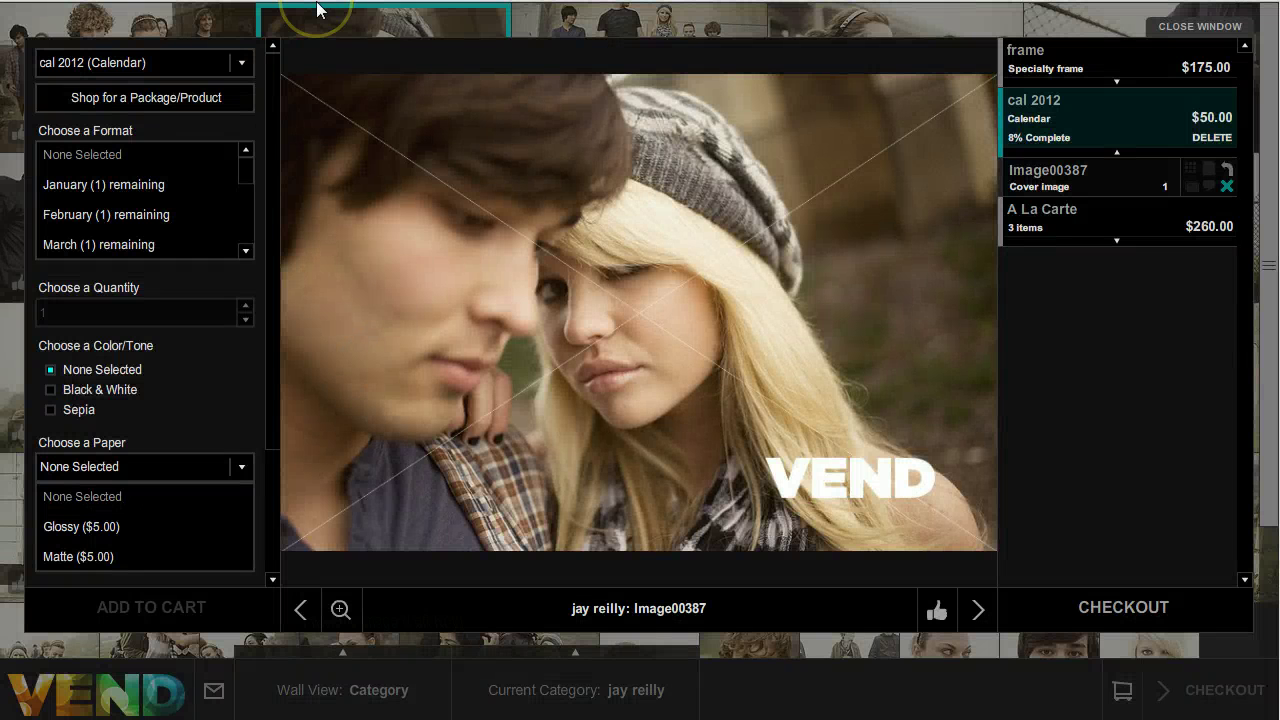
{"action": "left_click", "coordinate": [318, 10]}
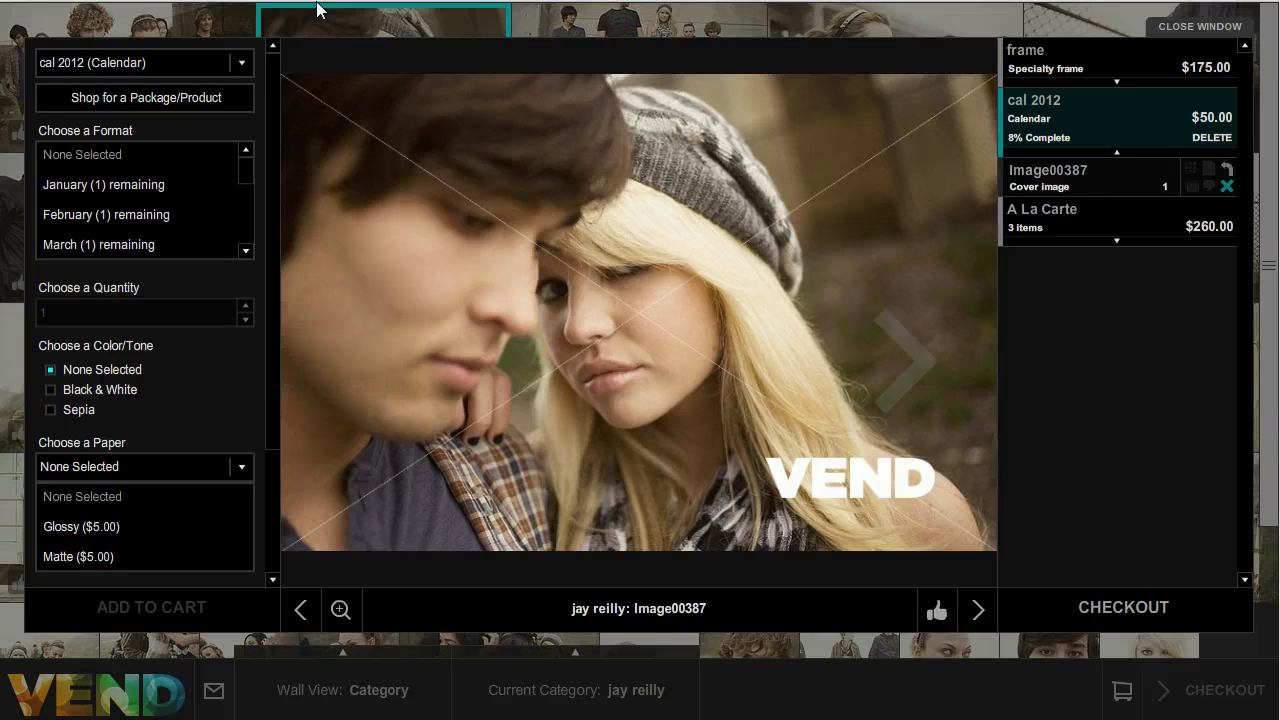
Step: For Image00389 in the storefront, choose the $25.00 retouch option under More Options and enter placeholder text as the comment
{"action": "left_click", "coordinate": [316, 8]}
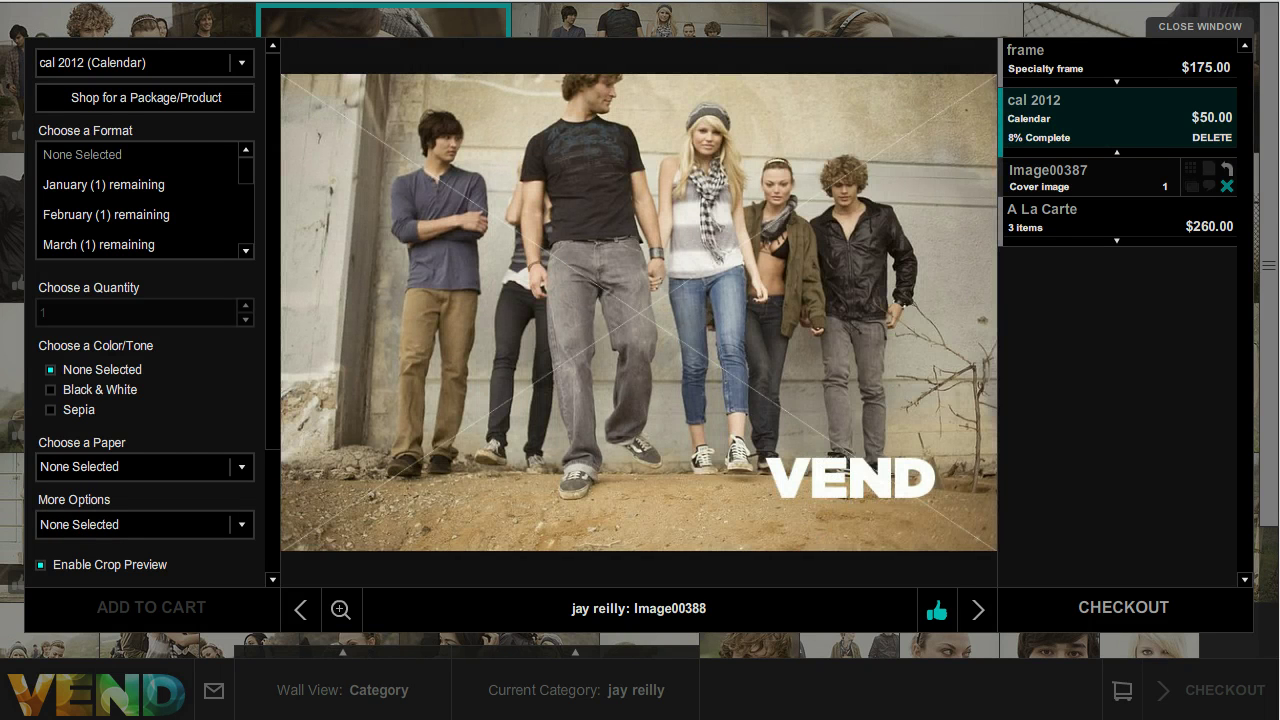
{"action": "left_click", "coordinate": [810, 384]}
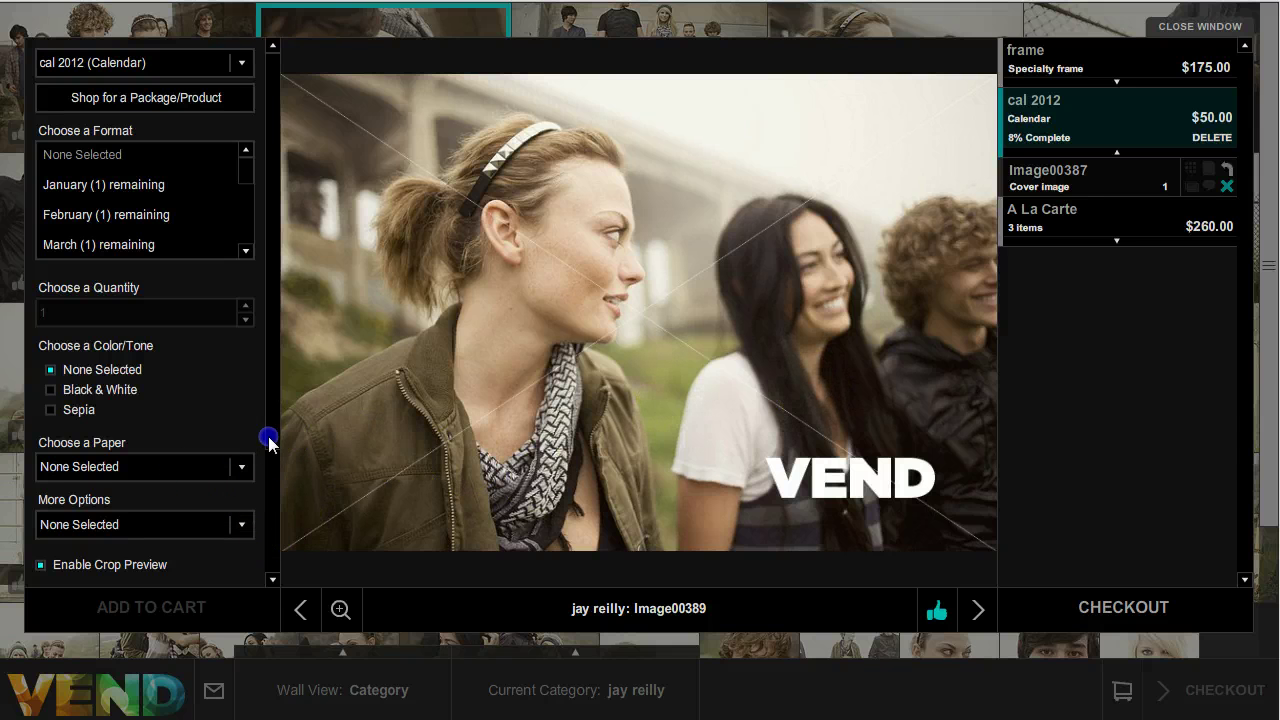
{"action": "left_click", "coordinate": [272, 474]}
{"action": "left_click_drag", "start_coordinate": [272, 474], "coordinate": [266, 531]}
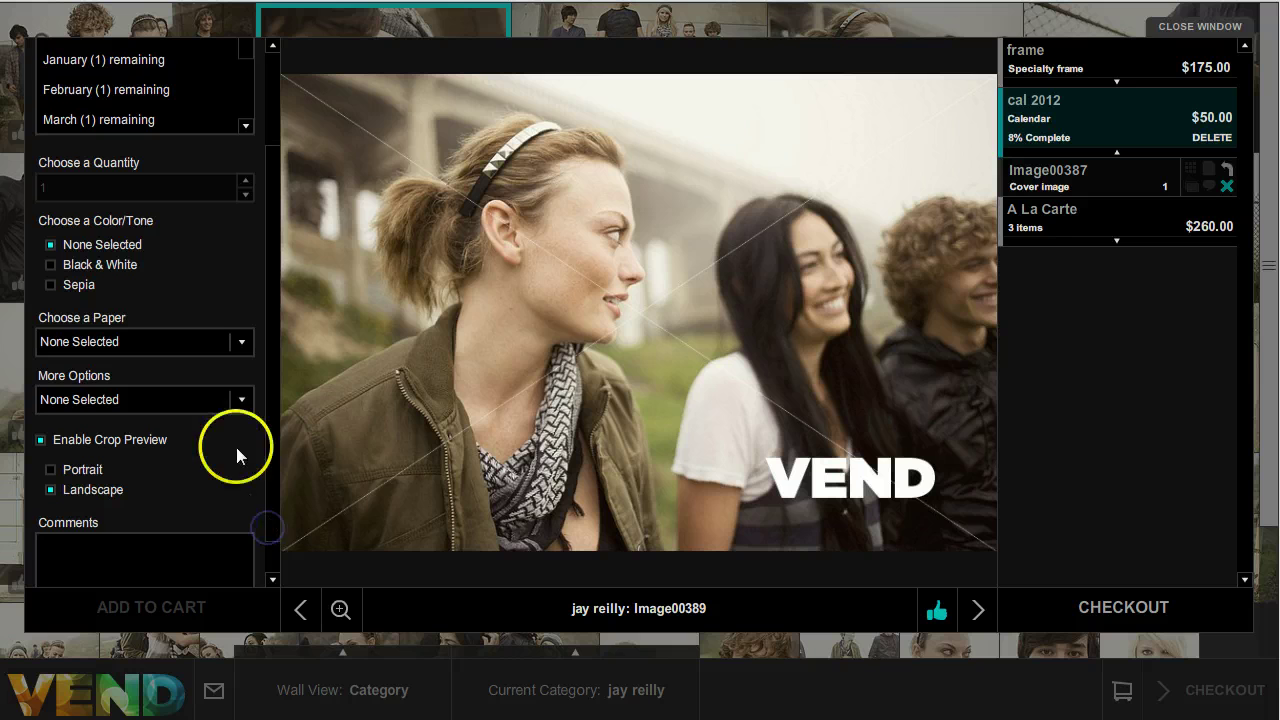
{"action": "left_click", "coordinate": [242, 398]}
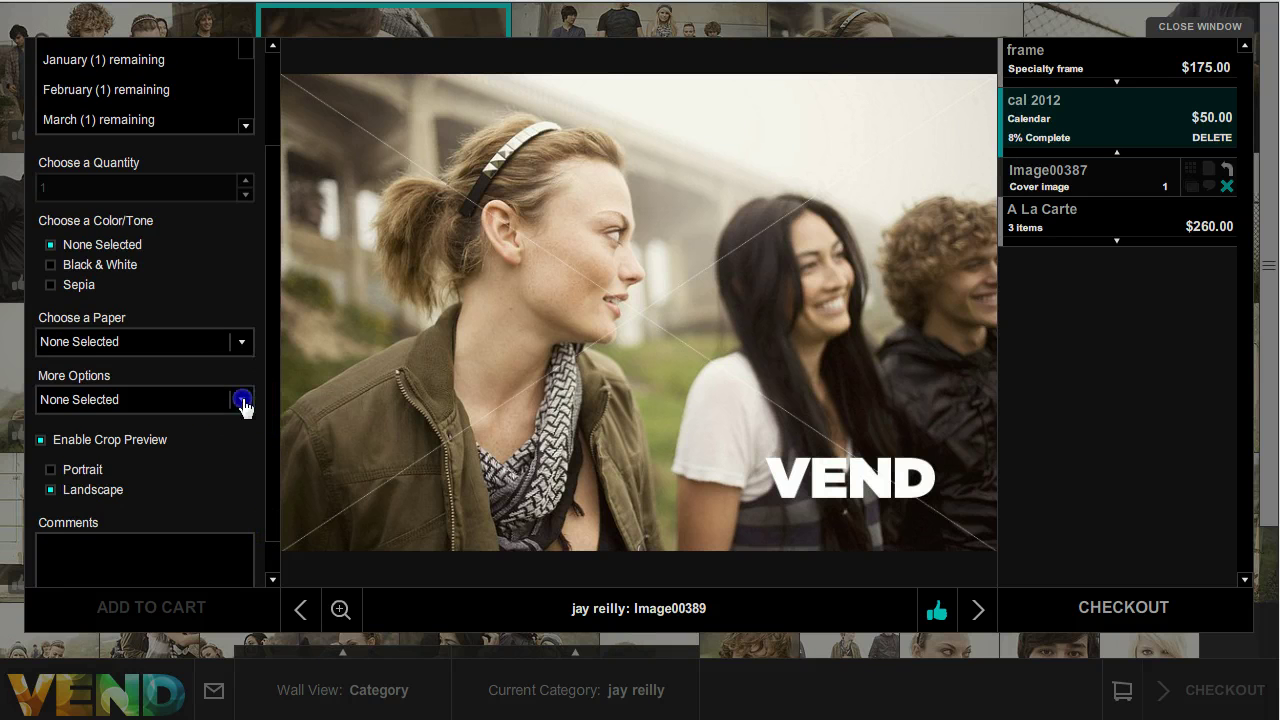
{"action": "left_click", "coordinate": [145, 462]}
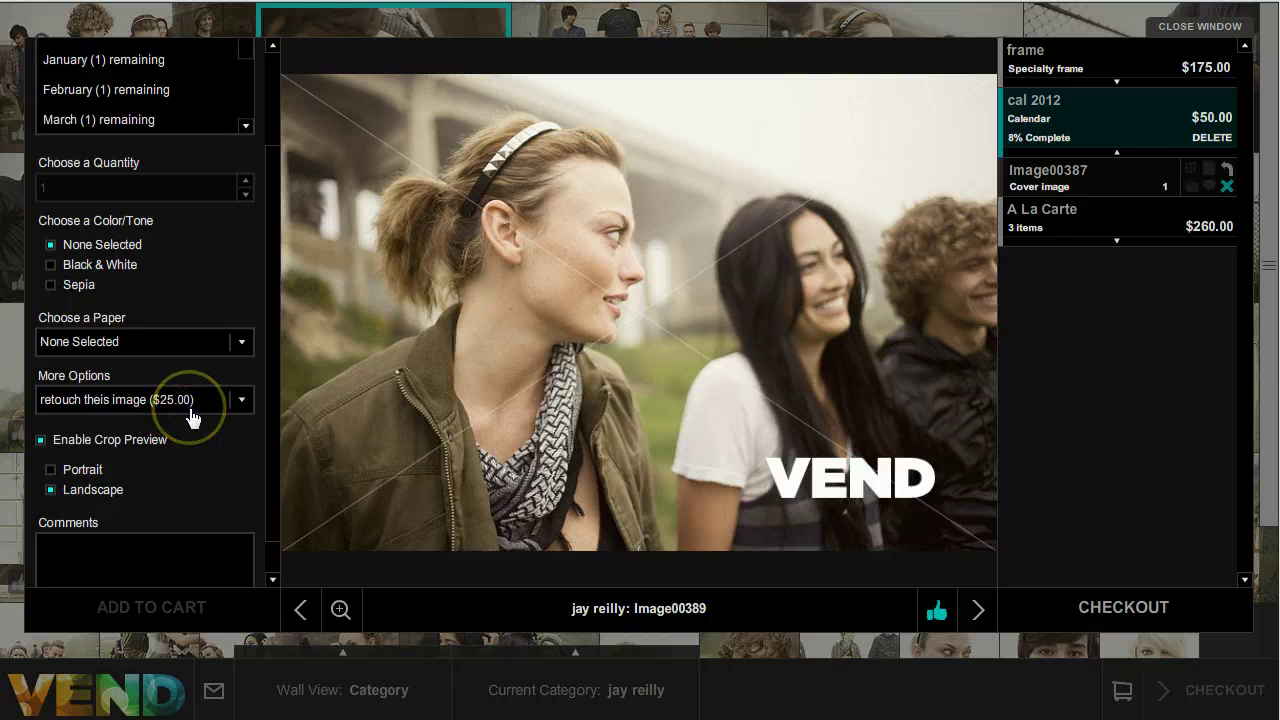
{"action": "left_click", "coordinate": [141, 551]}
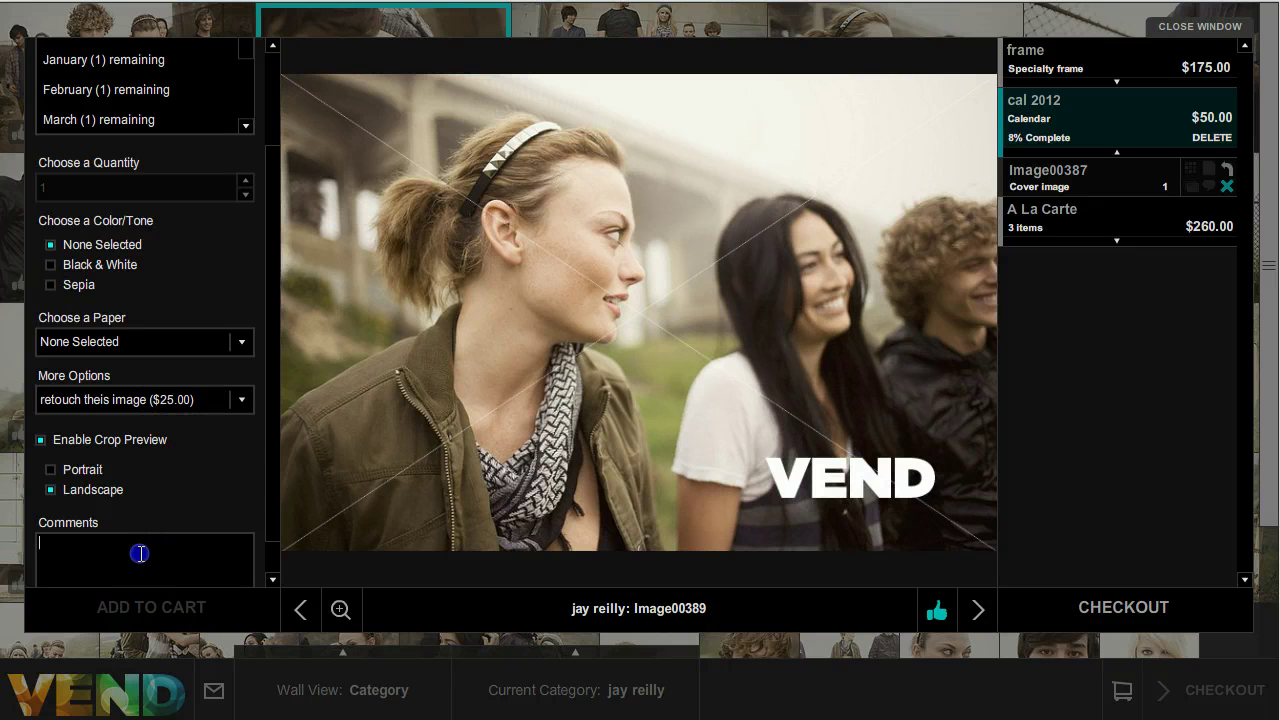
{"action": "type", "text": "msdnfbmsdnfbmfb"}
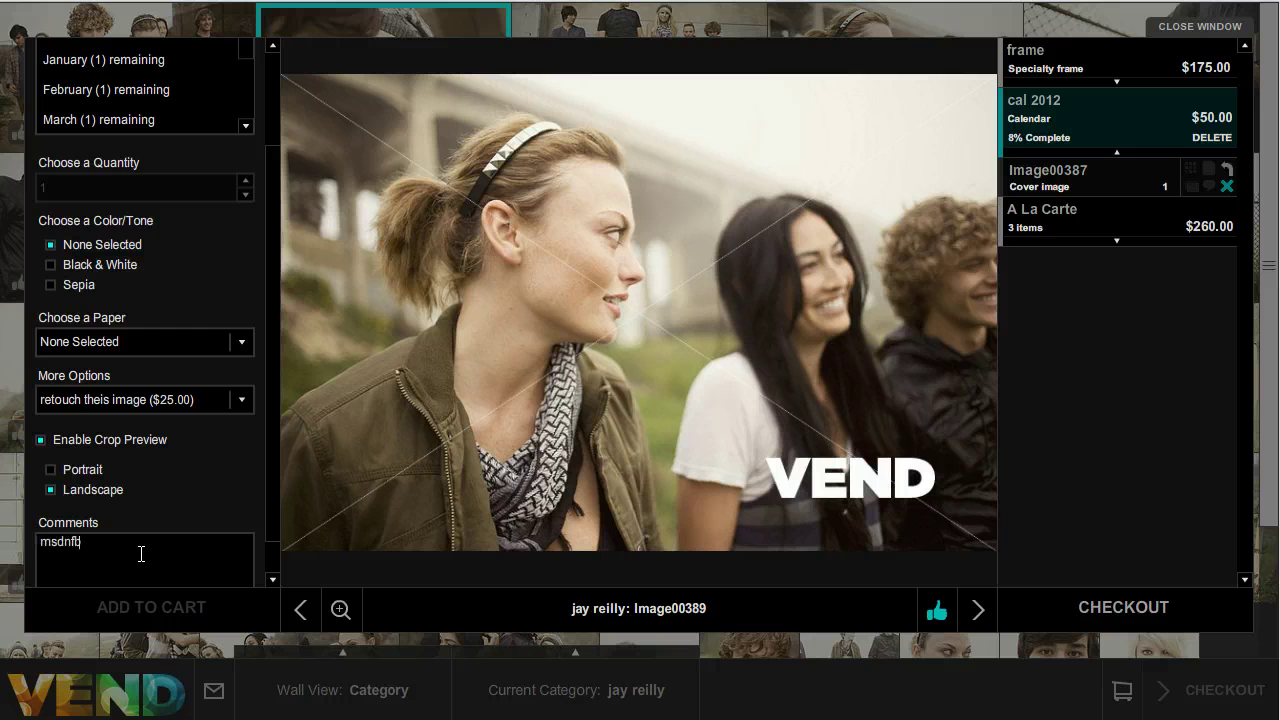
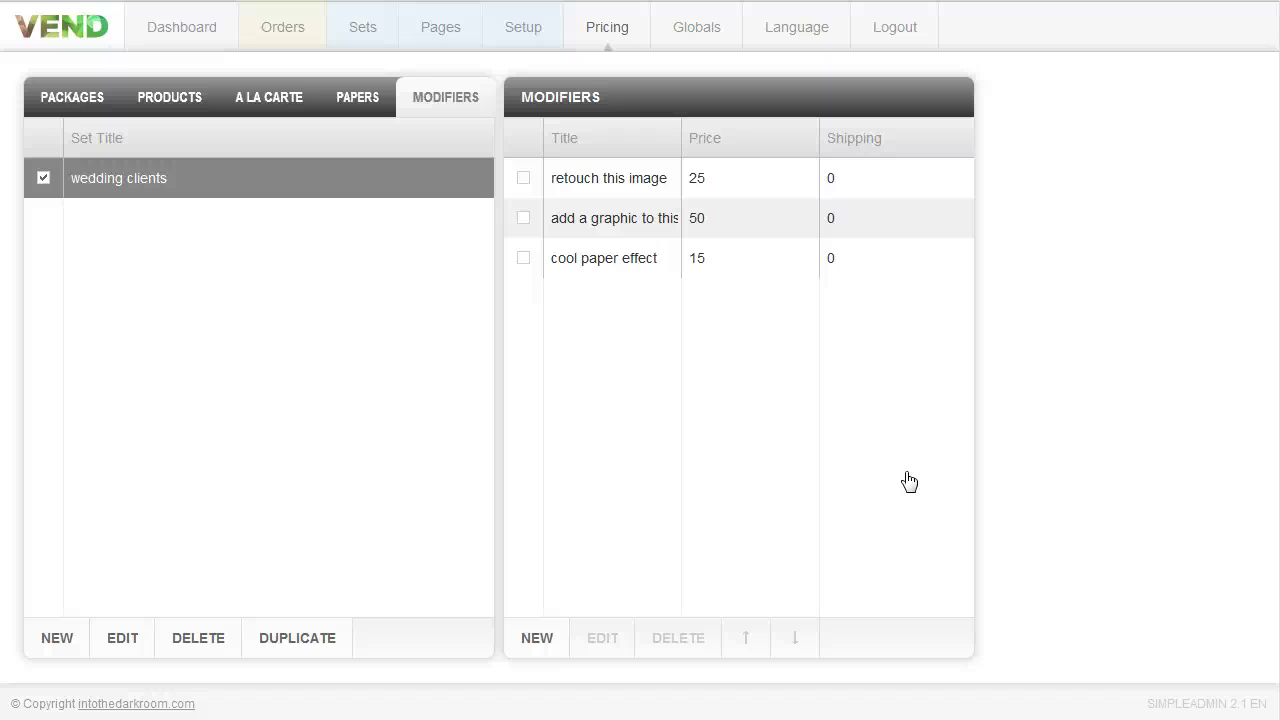
Step: Open the settings of the "three hundred" set in the admin
{"action": "left_click", "coordinate": [378, 40]}
{"action": "left_click", "coordinate": [365, 30]}
{"action": "left_click", "coordinate": [416, 143]}
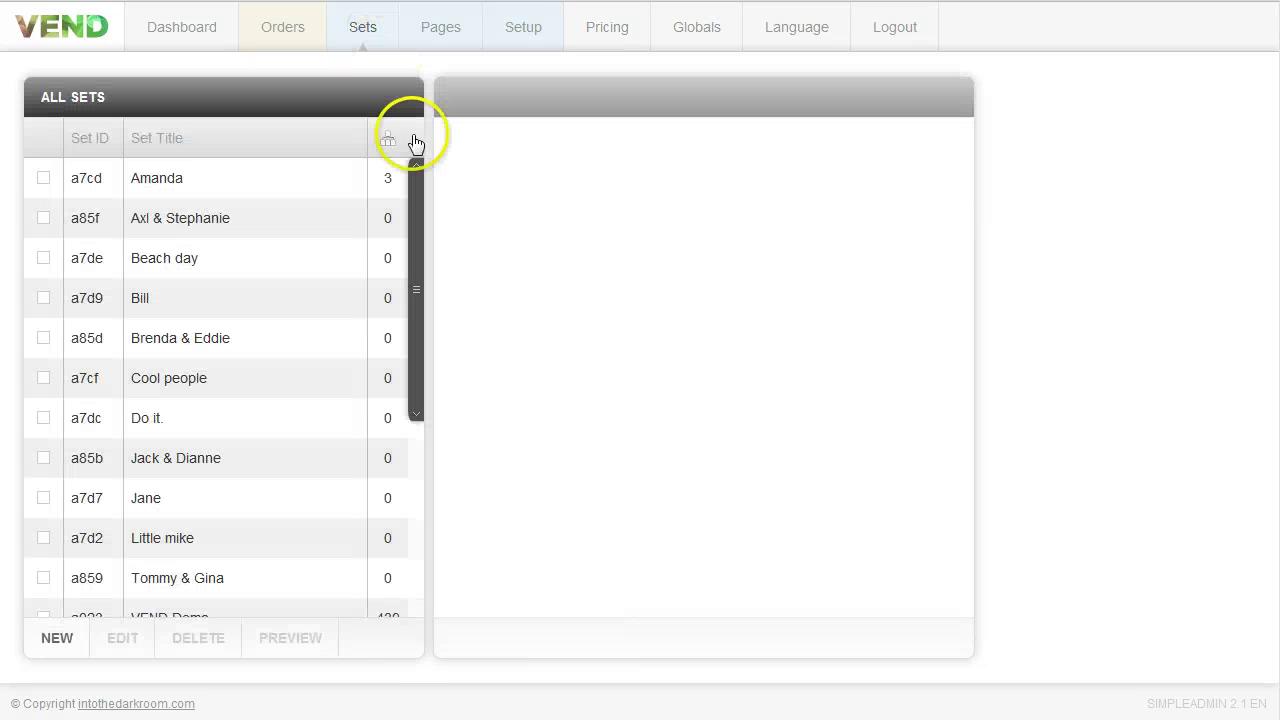
{"action": "left_click_drag", "start_coordinate": [408, 245], "coordinate": [418, 545]}
{"action": "left_click", "coordinate": [223, 560]}
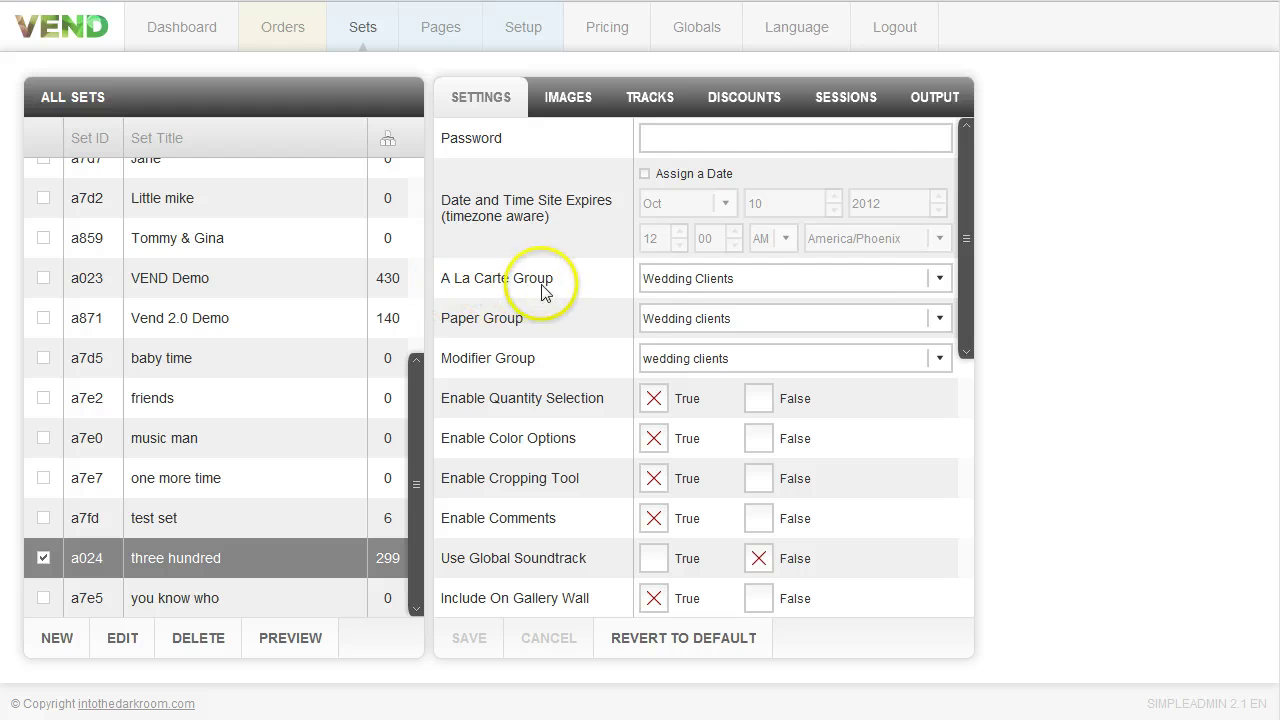
Step: Assign the "dest wed" à la carte group to the "three hundred" set
{"action": "left_click", "coordinate": [939, 284]}
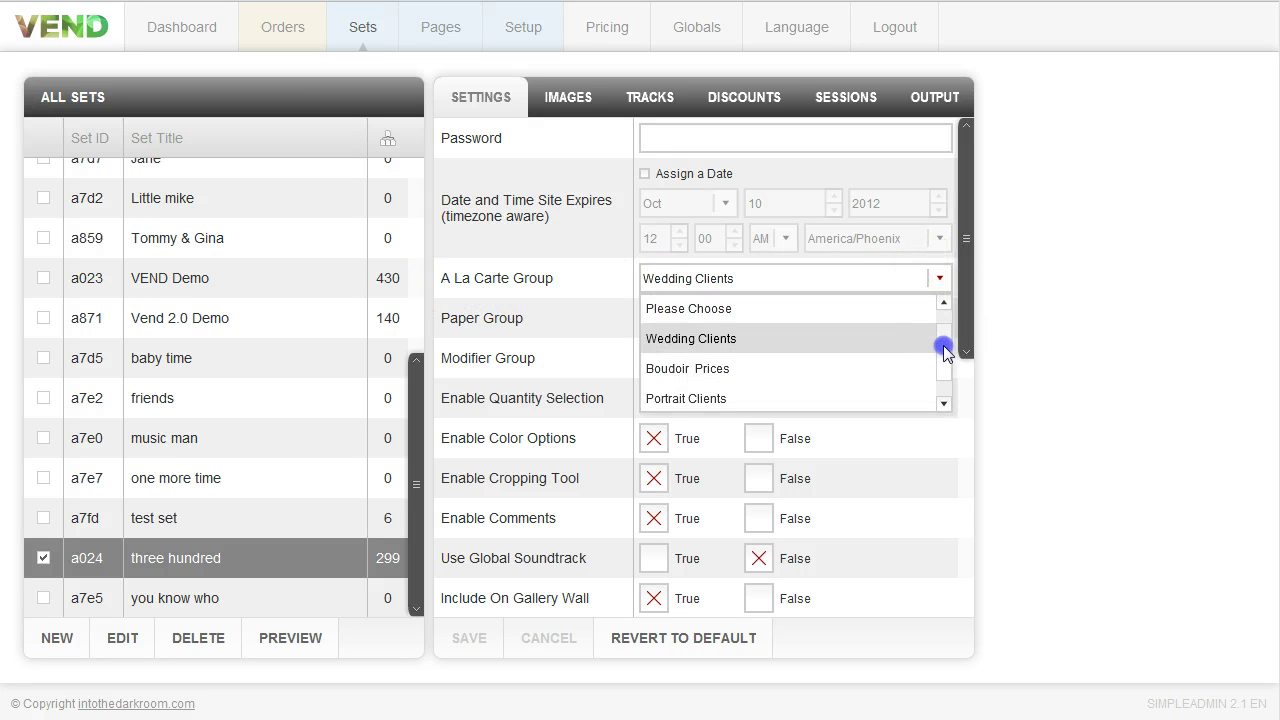
{"action": "left_click_drag", "start_coordinate": [945, 352], "coordinate": [946, 391]}
{"action": "left_click", "coordinate": [678, 398]}
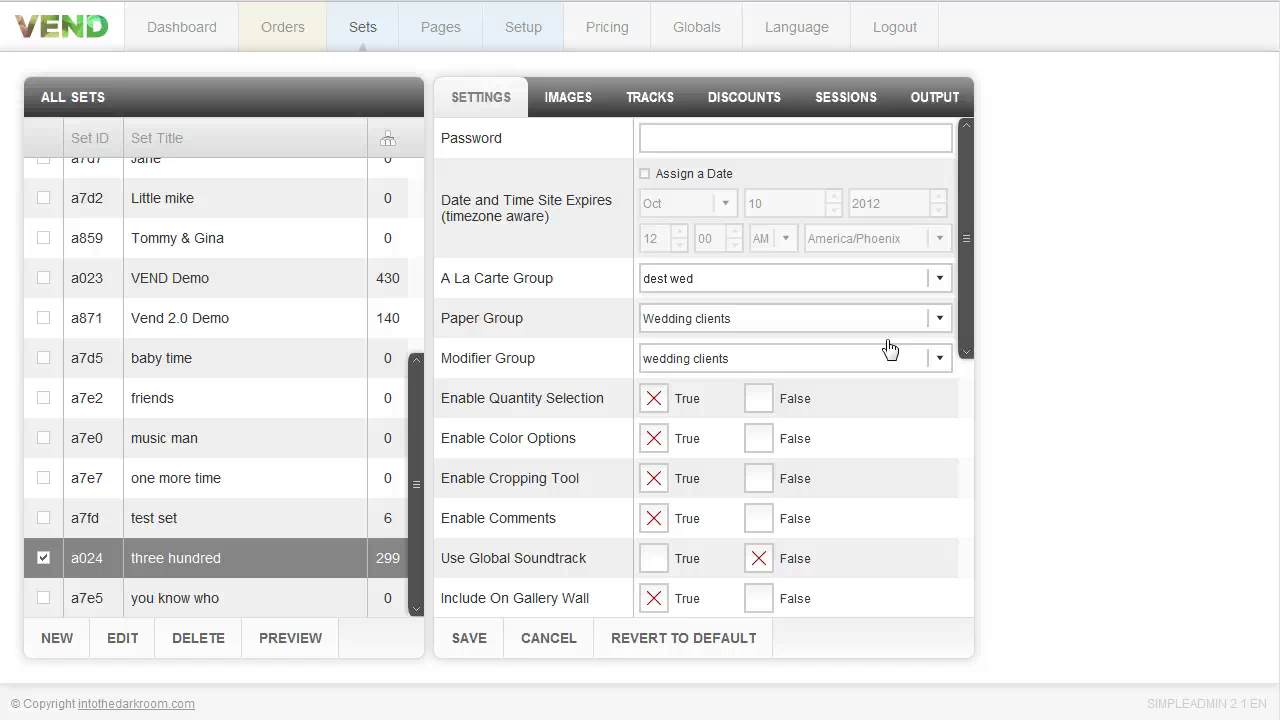
Step: Set the set's paper group to Portrait Clients and reset its modifier group to Please Choose
{"action": "left_click", "coordinate": [939, 319]}
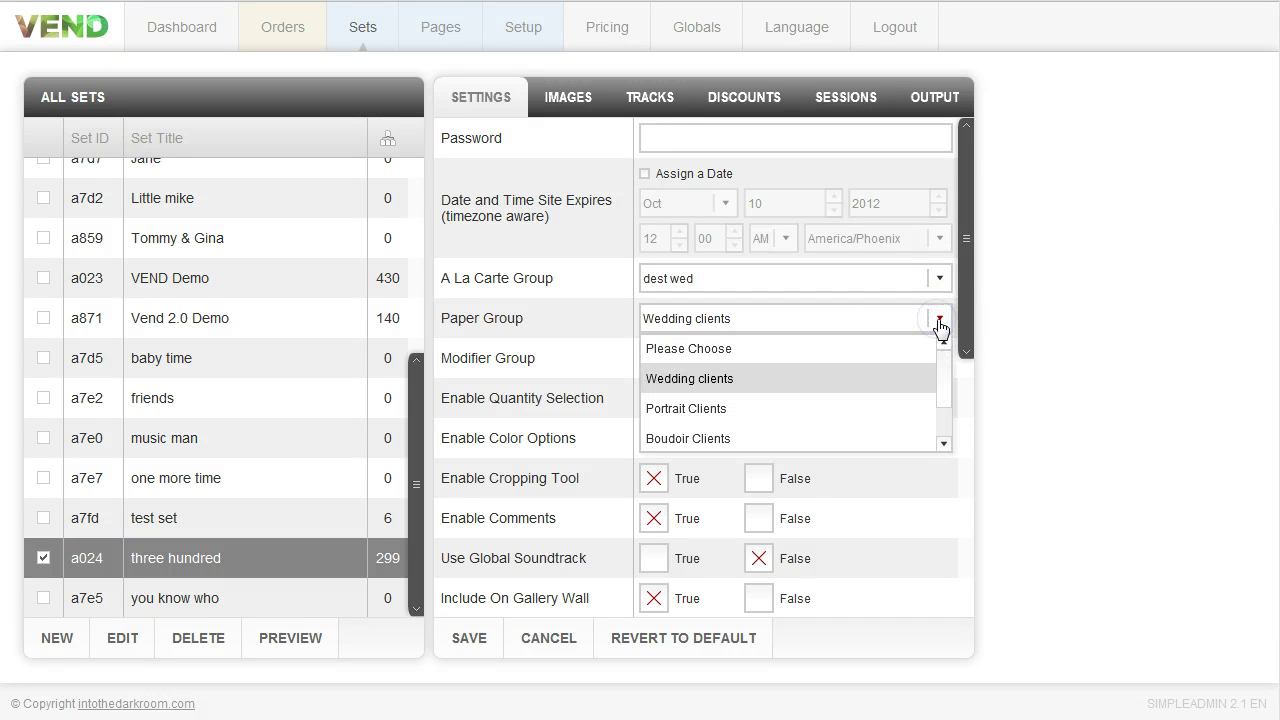
{"action": "left_click", "coordinate": [831, 409]}
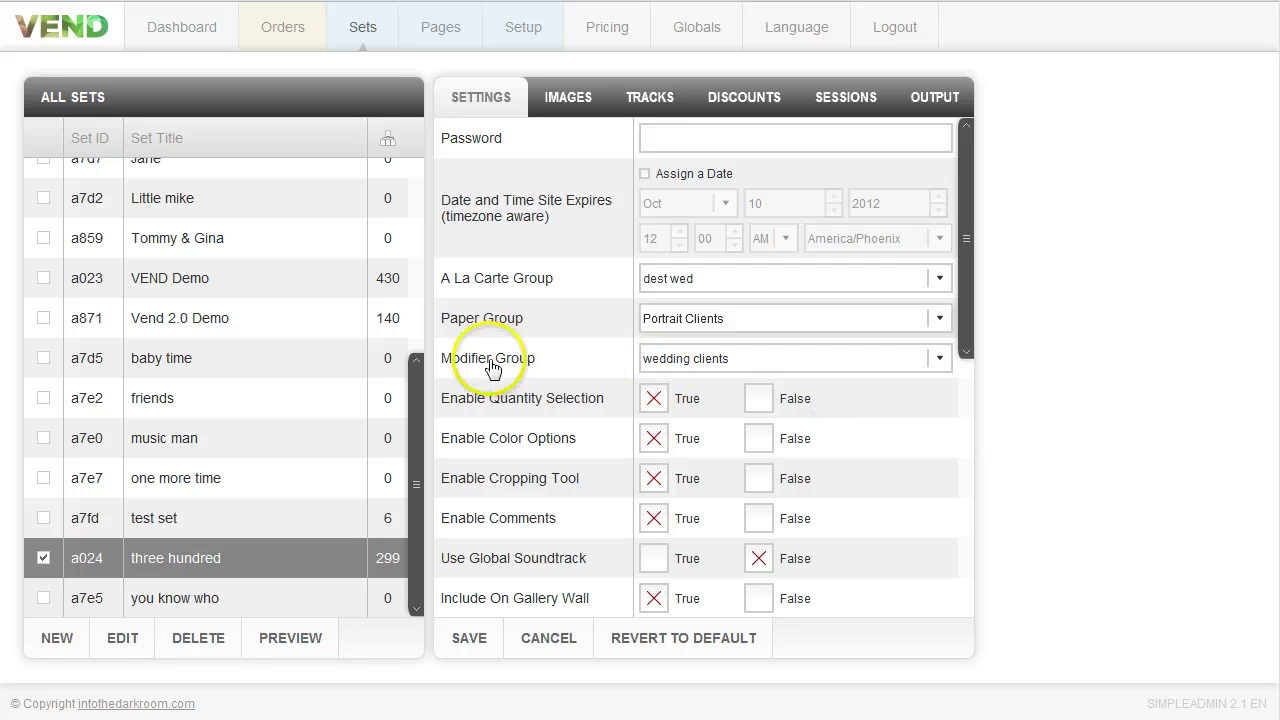
{"action": "left_click", "coordinate": [940, 360]}
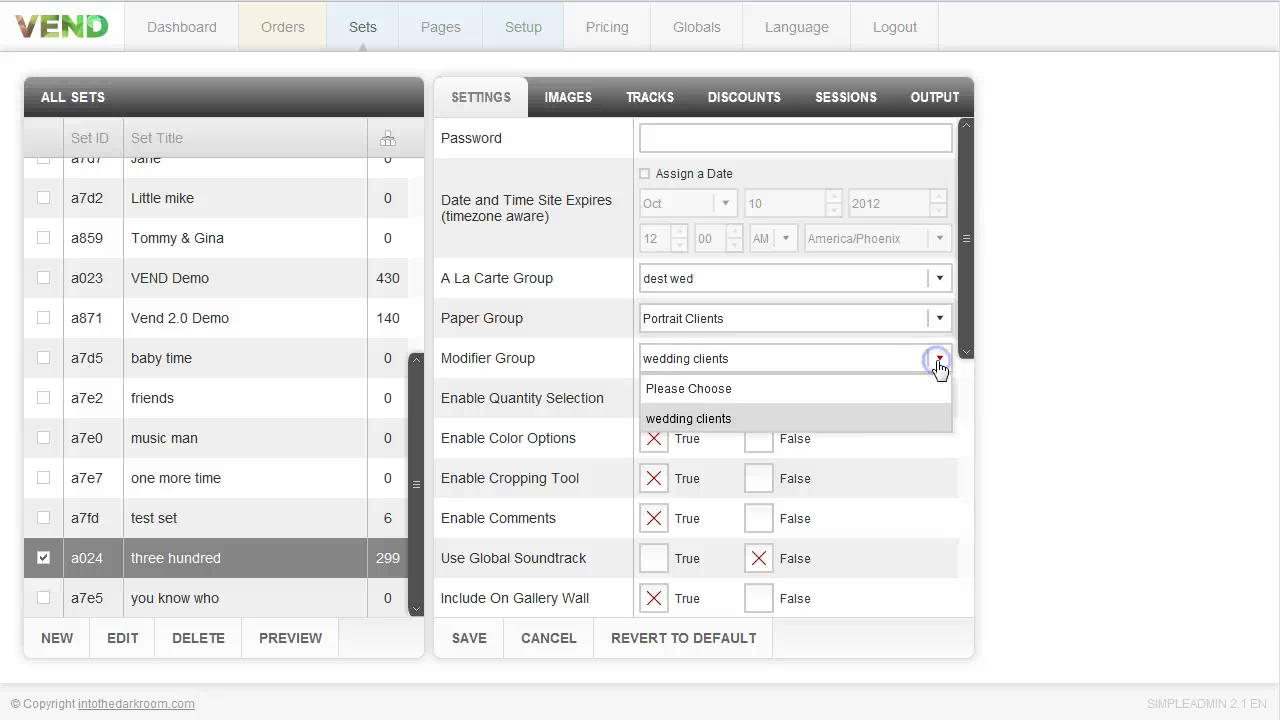
{"action": "left_click", "coordinate": [896, 389]}
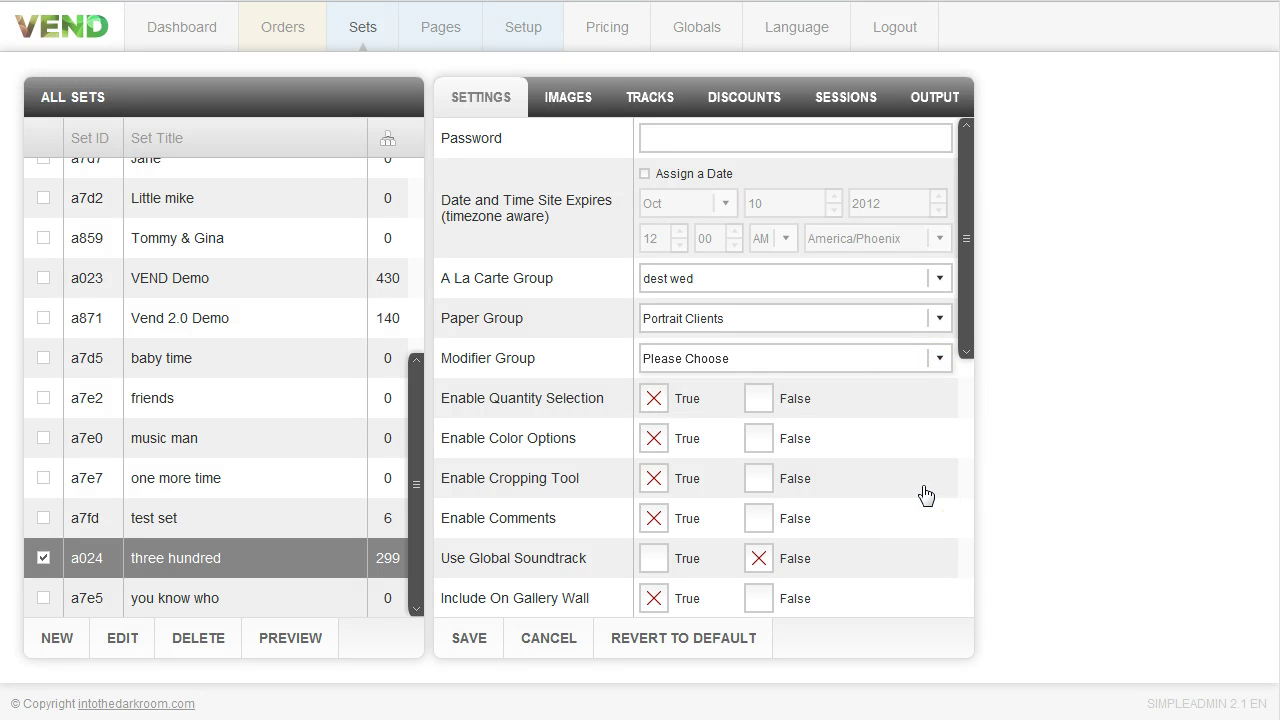
Step: Return to the pricing section, discarding the unsaved changes to the "three hundred" set
{"action": "left_click", "coordinate": [607, 30]}
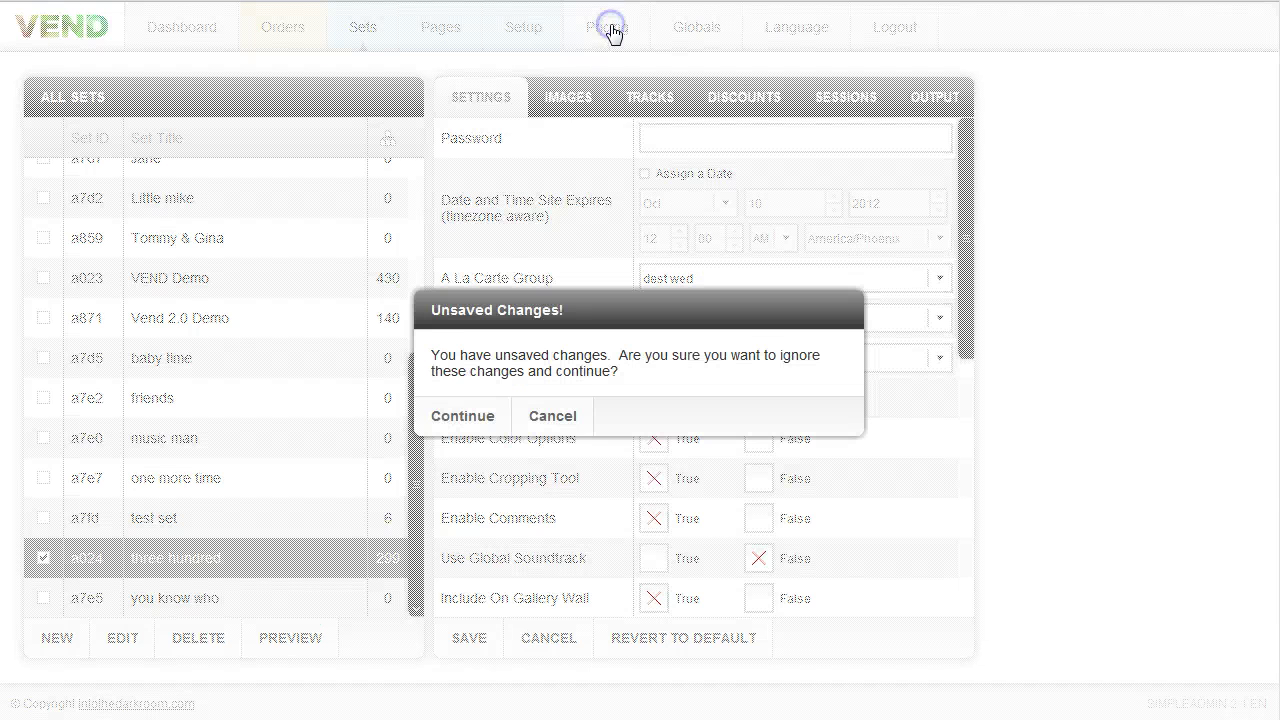
{"action": "left_click", "coordinate": [465, 416]}
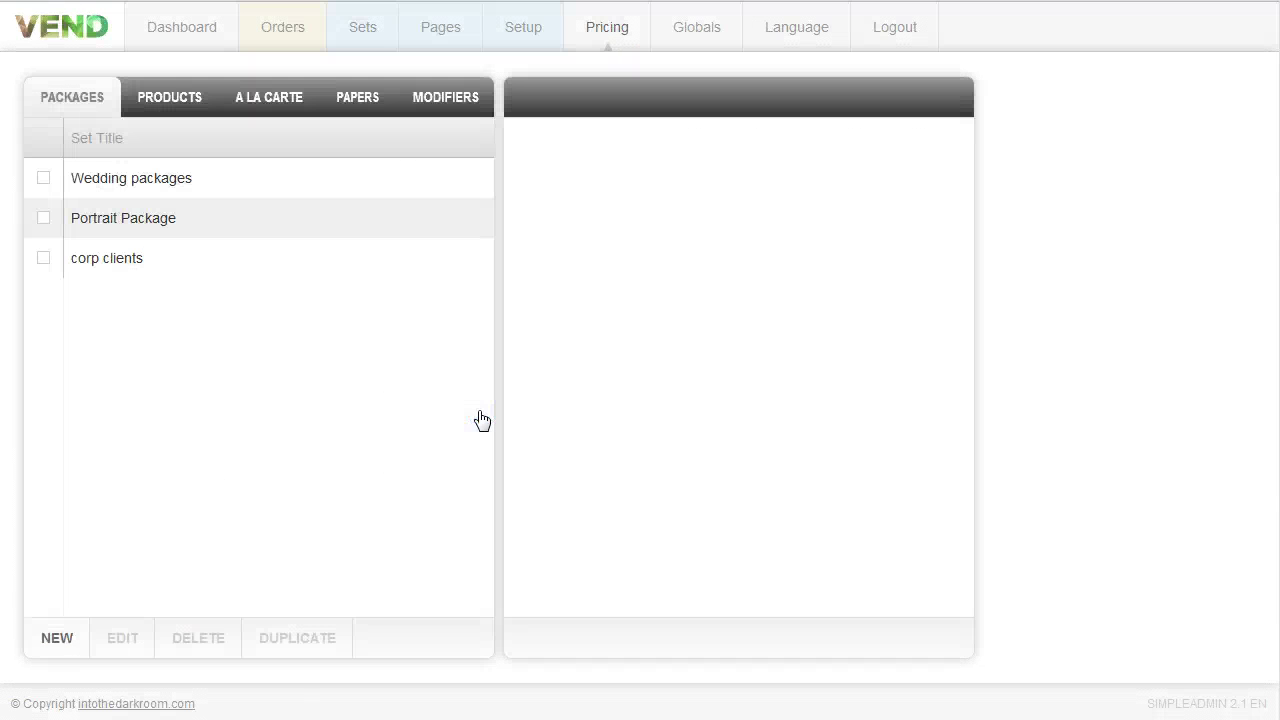